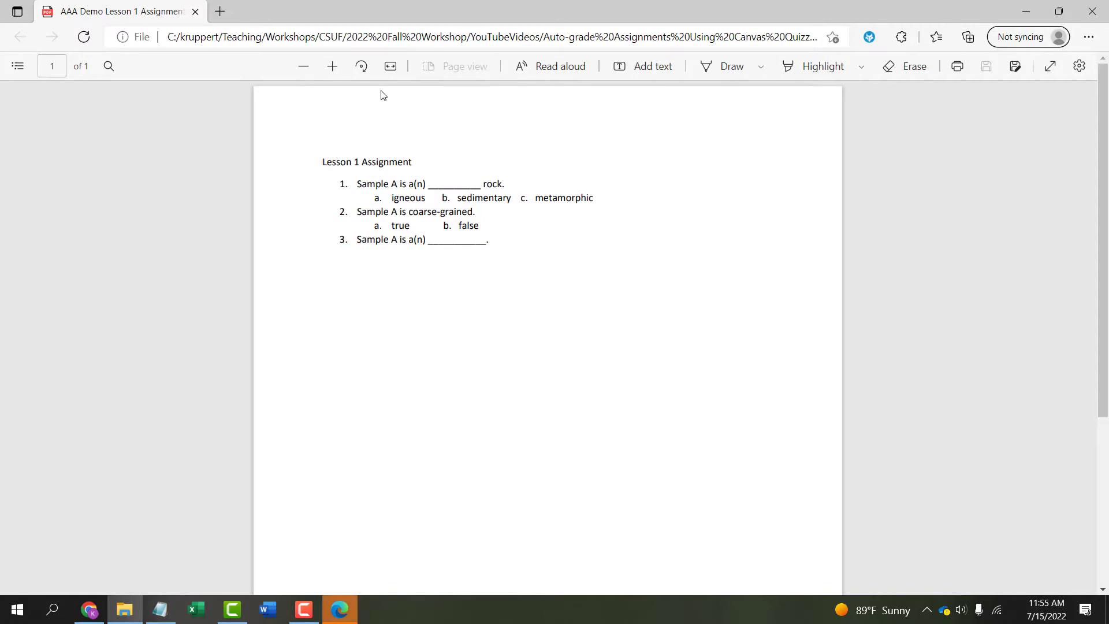
# - Enlarge the Lesson 1 Assignment PDF to read its questions and answer choices
pyautogui.click(332, 67)
pyautogui.click(333, 68)
pyautogui.click(333, 68)
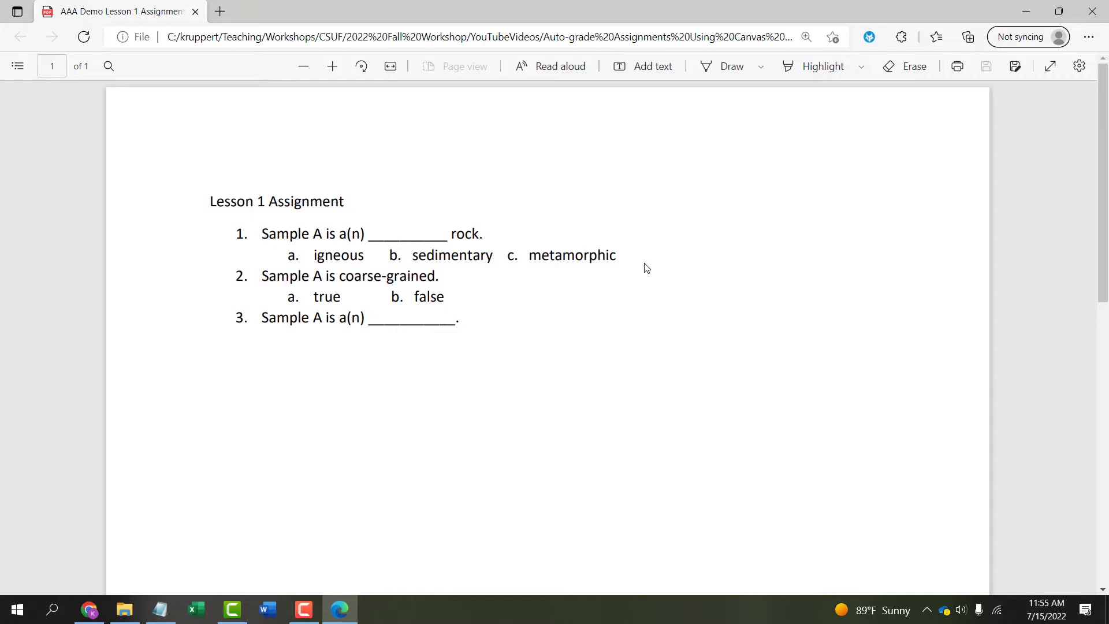
# - Switch to the Canvas sandbox course and open its list of quizzes
pyautogui.click(1027, 13)
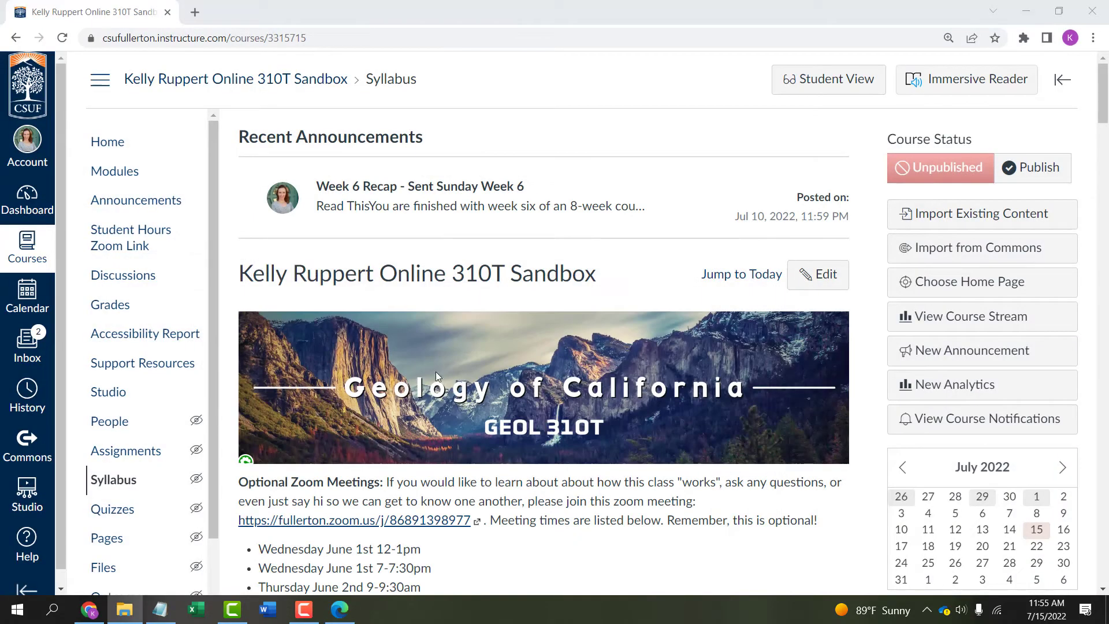
pyautogui.click(114, 511)
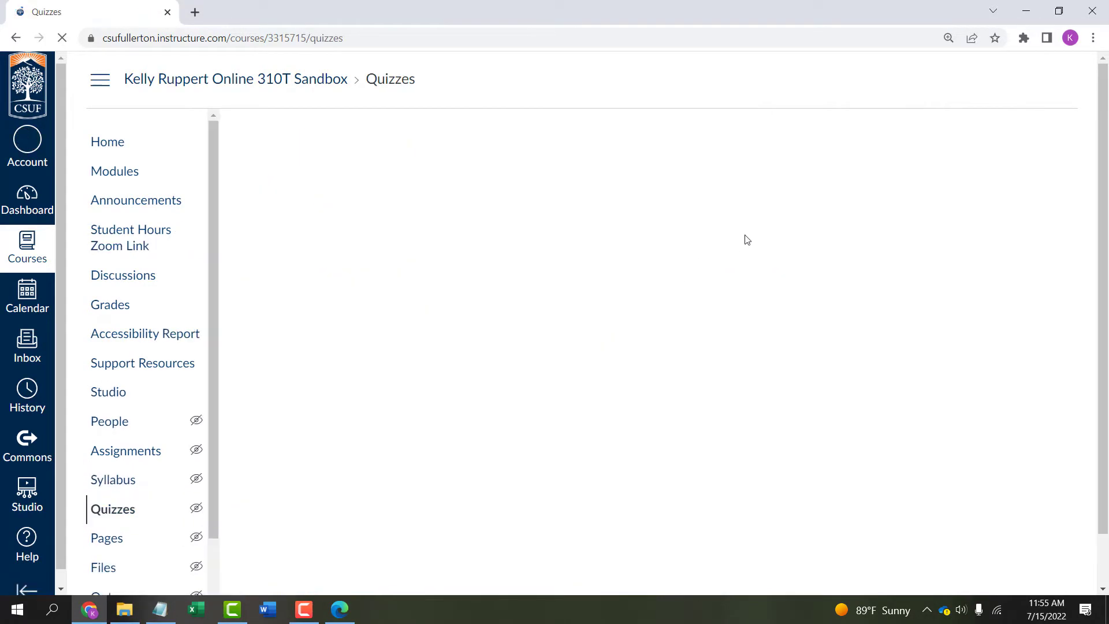
pyautogui.click(1001, 145)
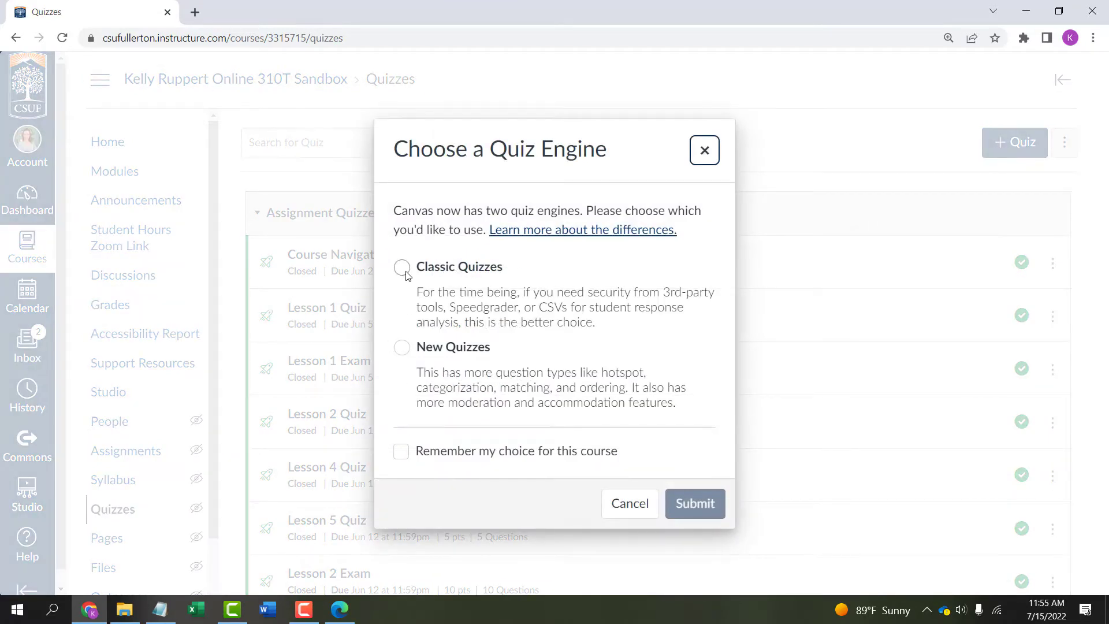
pyautogui.click(402, 349)
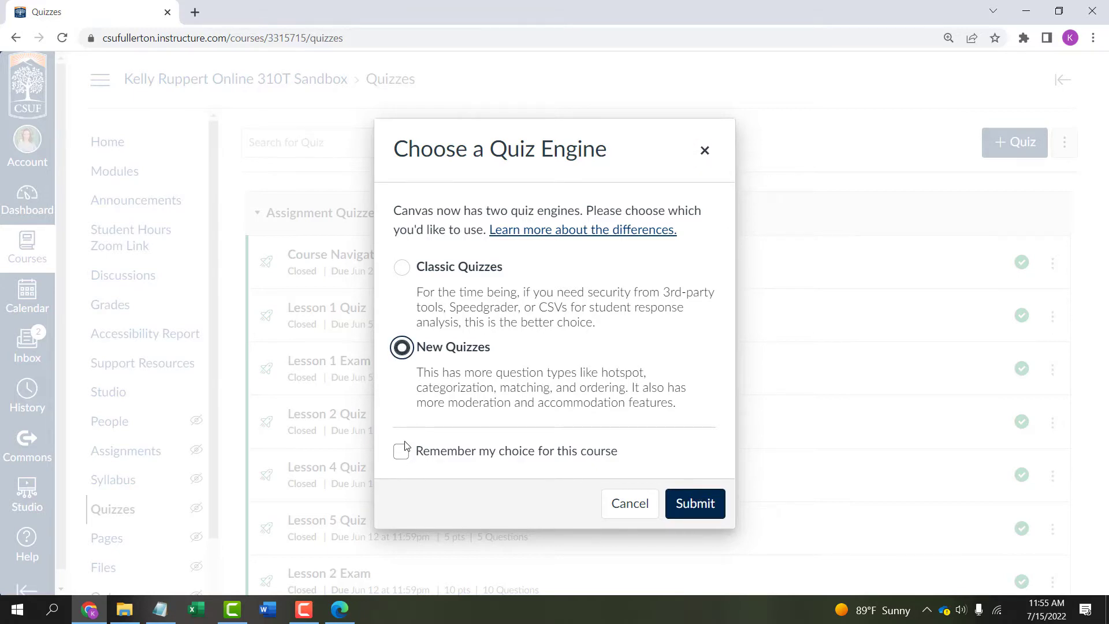
pyautogui.click(628, 505)
pyautogui.click(1065, 146)
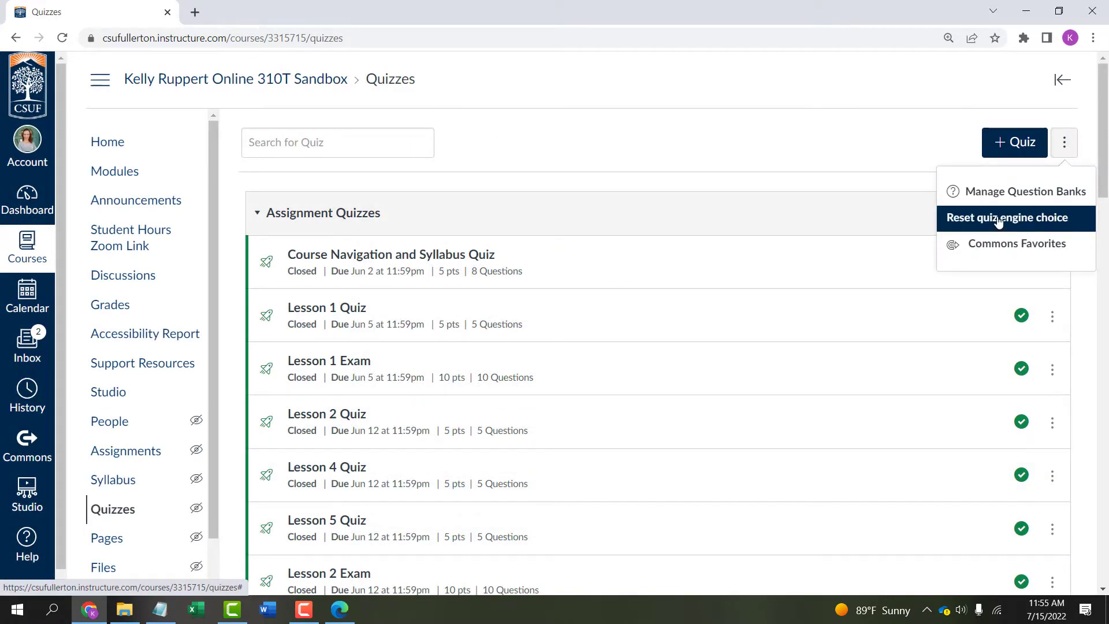
pyautogui.click(924, 113)
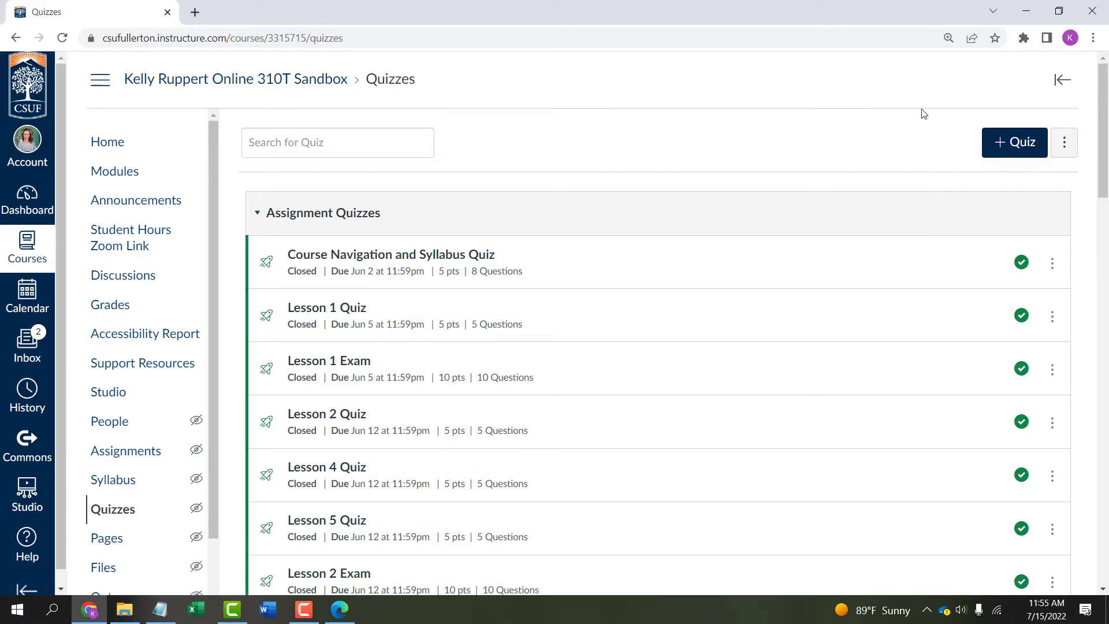
# - Create a new quiz with the Classic Quizzes engine and title it "Lesson 1 Assignment Answer Sheet"
pyautogui.click(1002, 148)
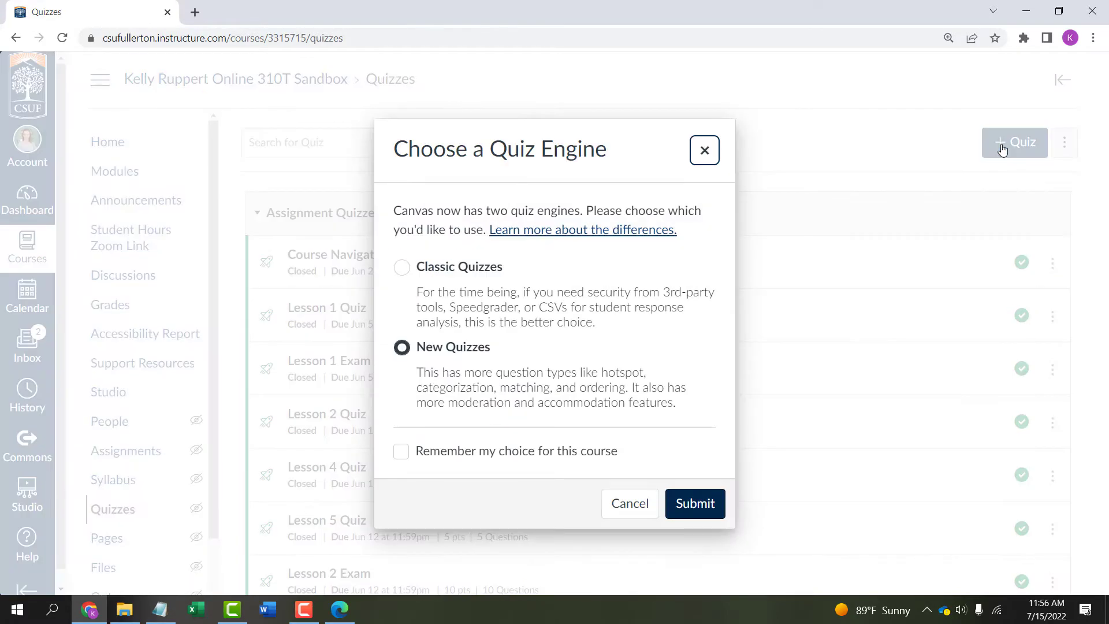
pyautogui.click(402, 269)
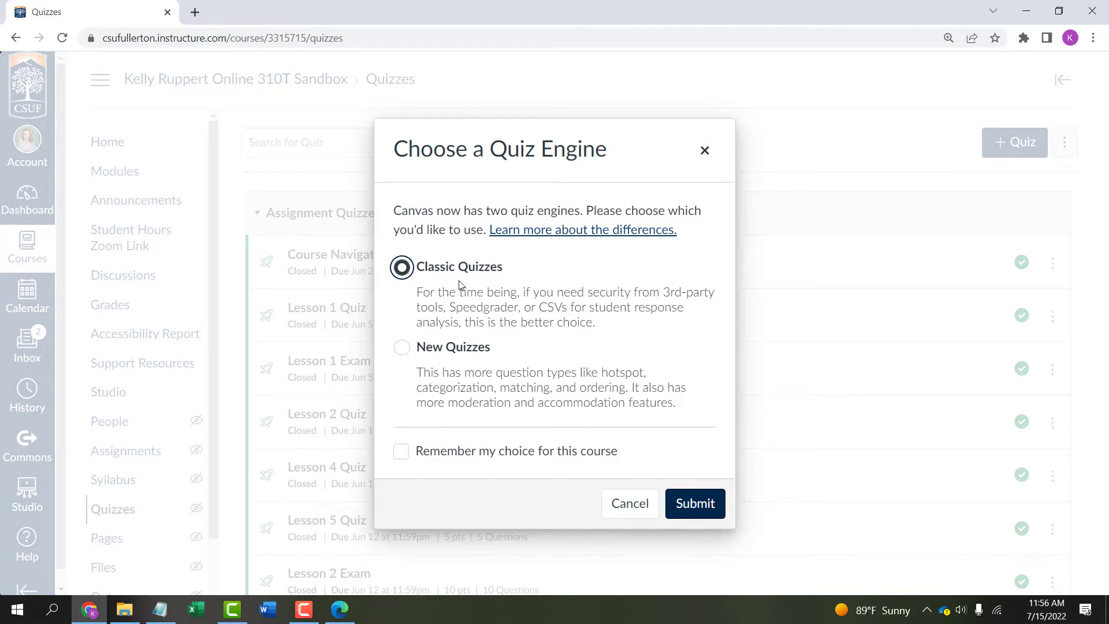
pyautogui.click(693, 505)
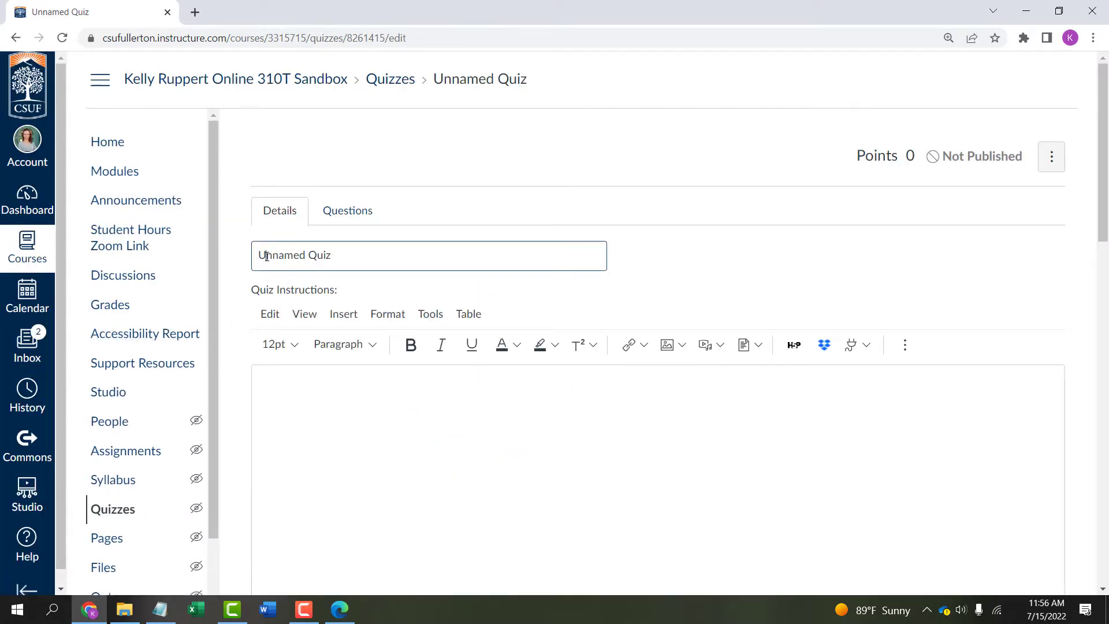
pyautogui.tripleClick(266, 256)
pyautogui.write('Lesson 1 Assignment Answer Sheet')
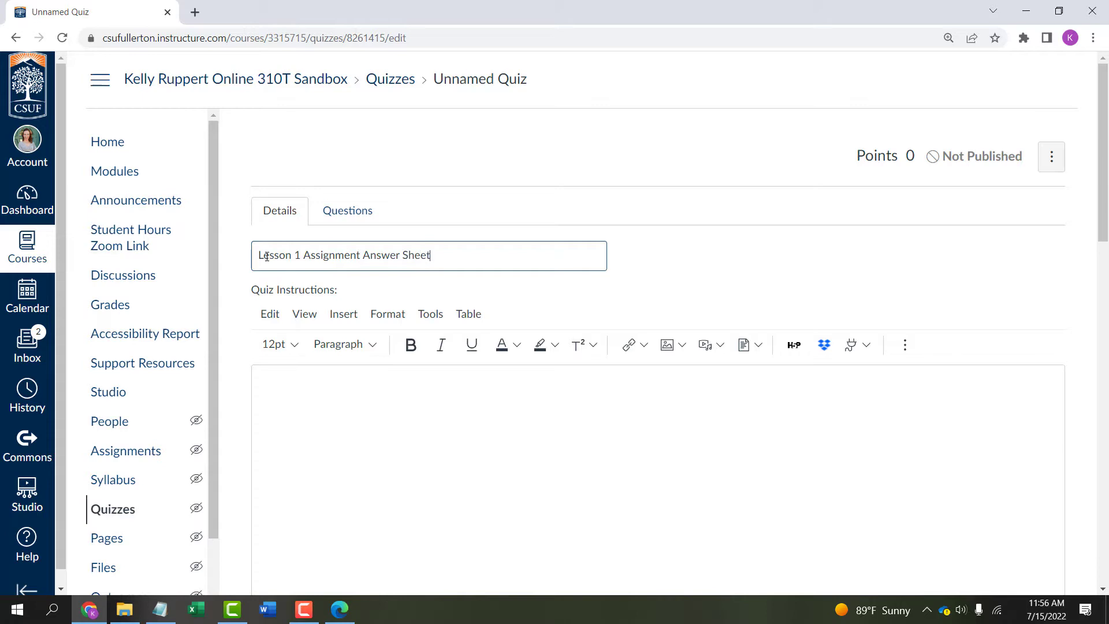
# - Write "Instructions" in the quiz instructions, with "Complete this assignment using the sample provided in class and this assignment page." on the line below
pyautogui.click(341, 424)
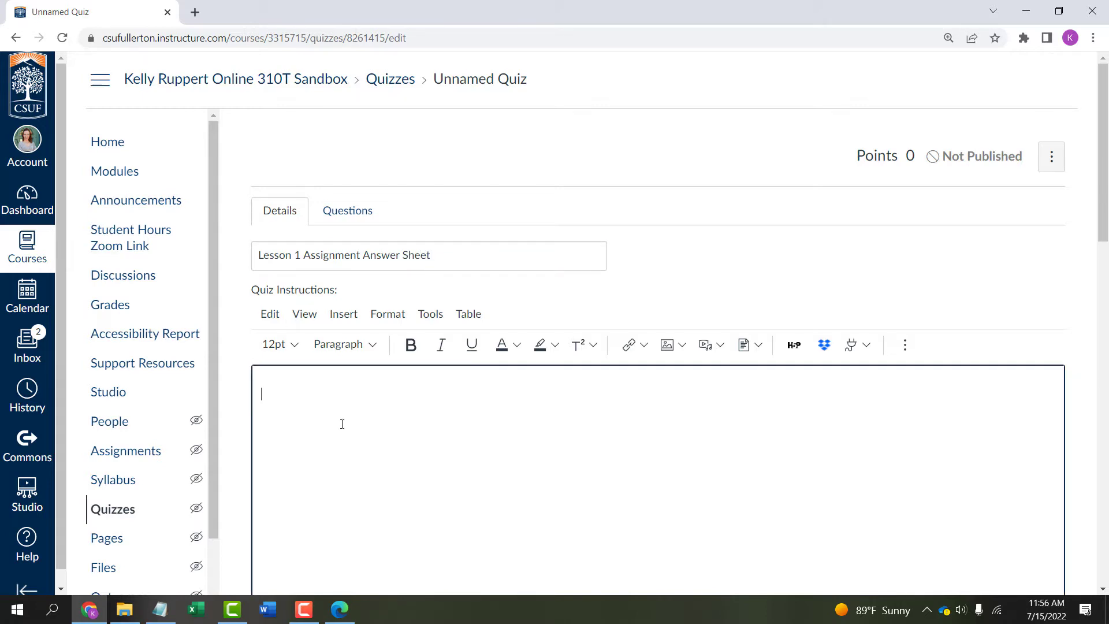
pyautogui.write('Instructions')
pyautogui.press('Return')
pyautogui.write('Complete this assign')
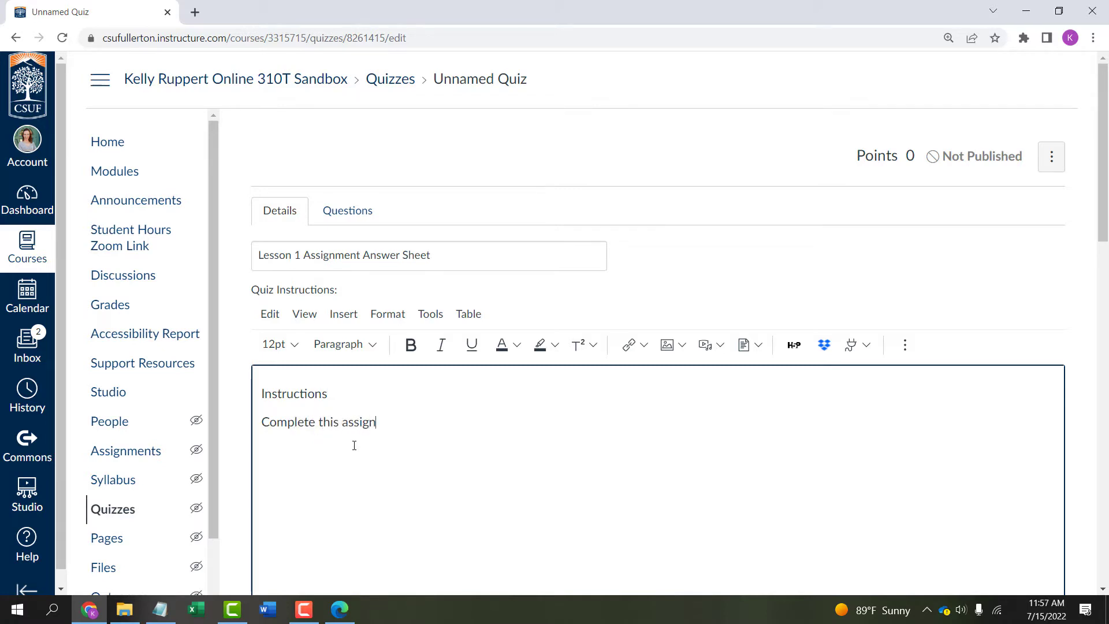
pyautogui.write('ment using the samp')
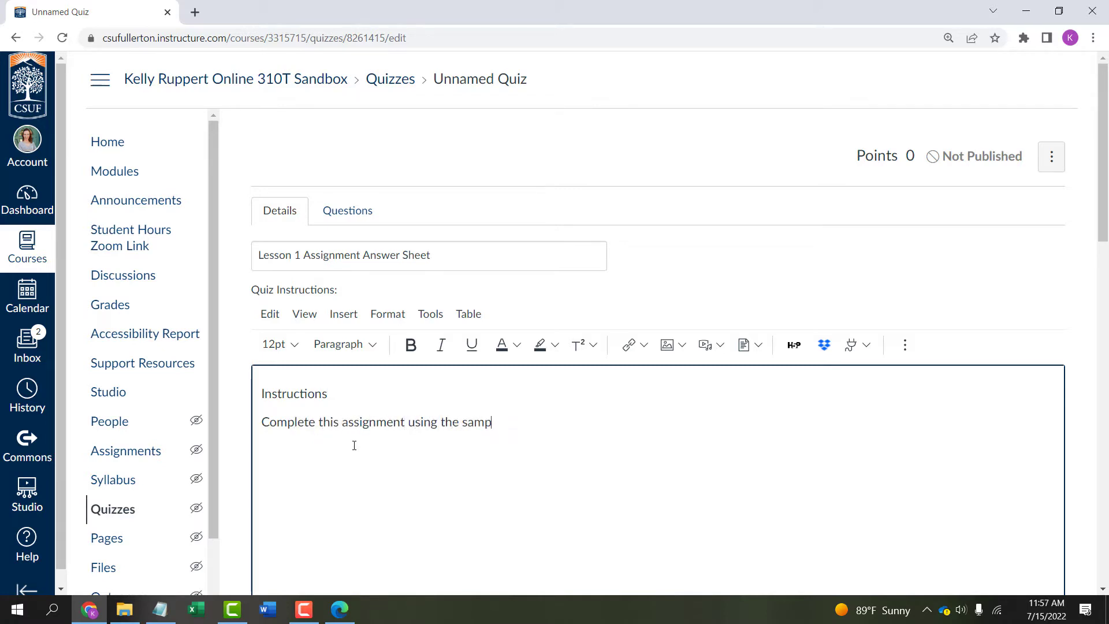
pyautogui.write('le provided in class.a')
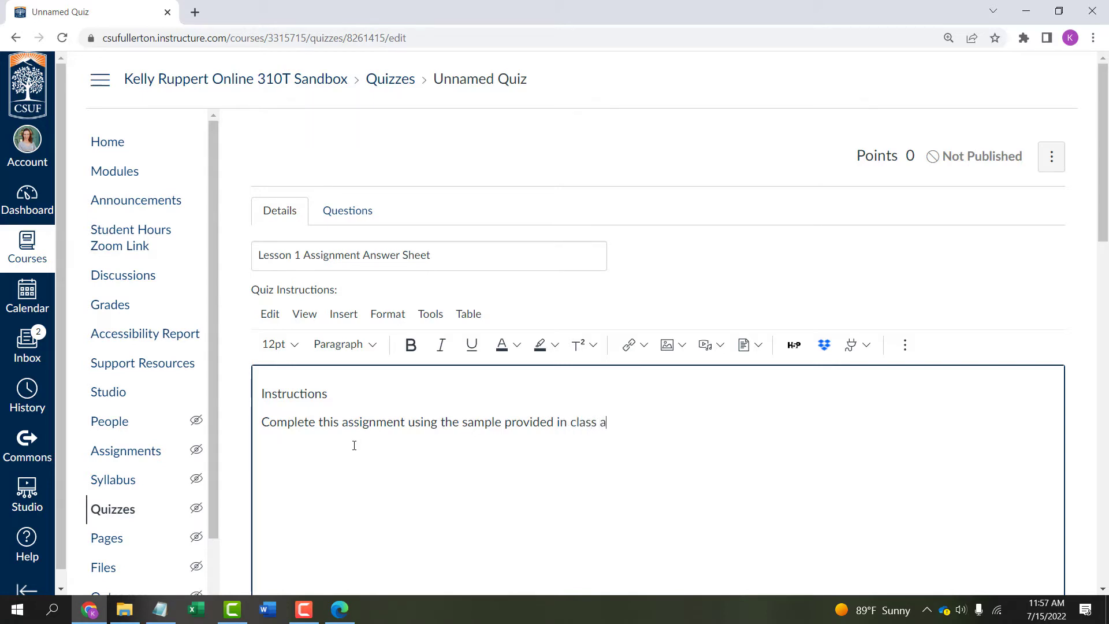
pyautogui.write('nd this assignment page')
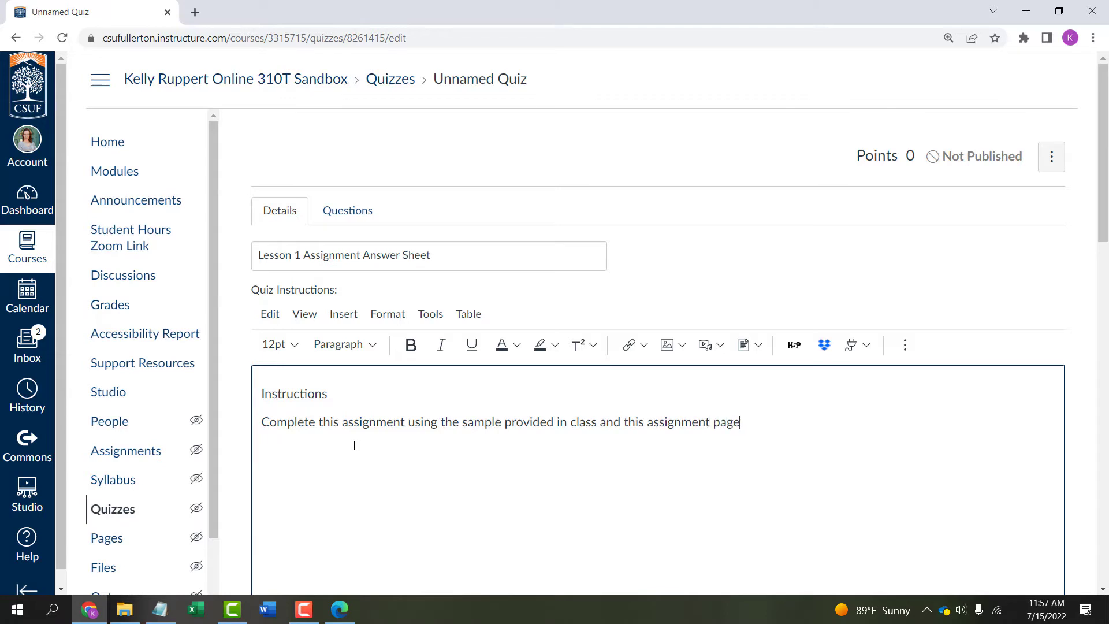
pyautogui.write('.')
# - Add the line "Lesson 1 Assignment Page" under the instruction sentence and save the quiz without publishing it
pyautogui.write('Lesso')
pyautogui.write('n 1 Assignment')
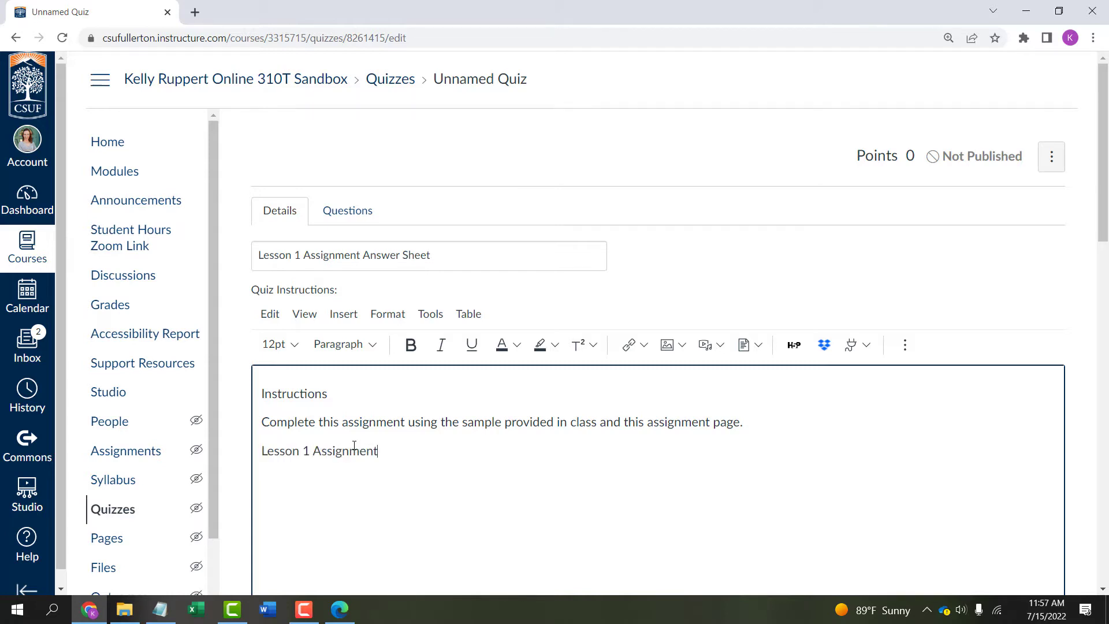
pyautogui.write(' Page')
pyautogui.moveTo(1104, 233); pyautogui.dragTo(1107, 578)
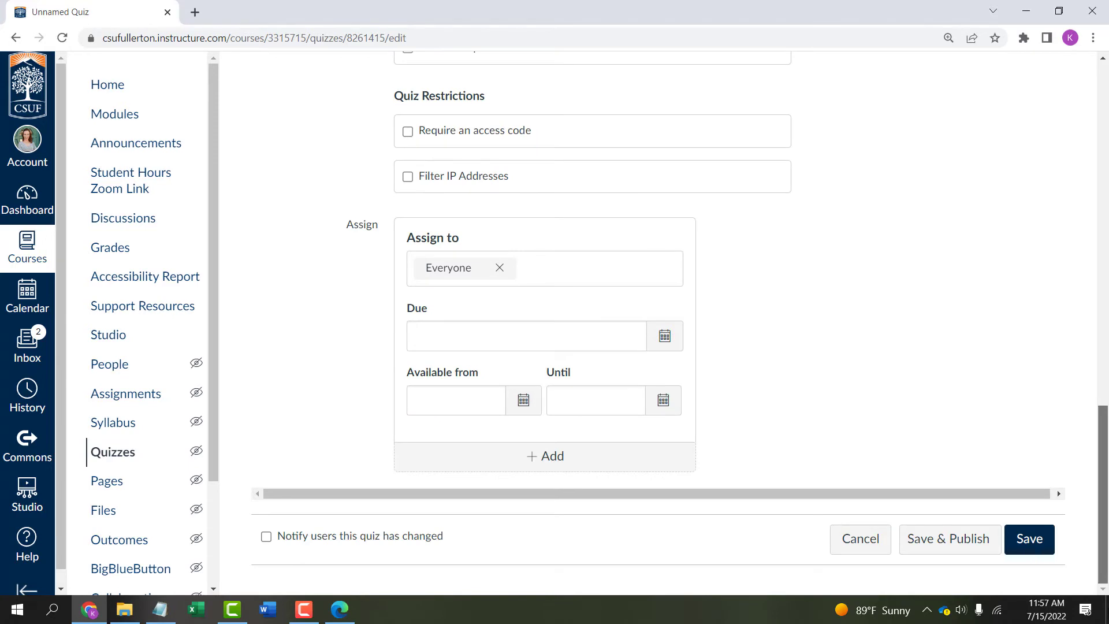
pyautogui.click(1029, 540)
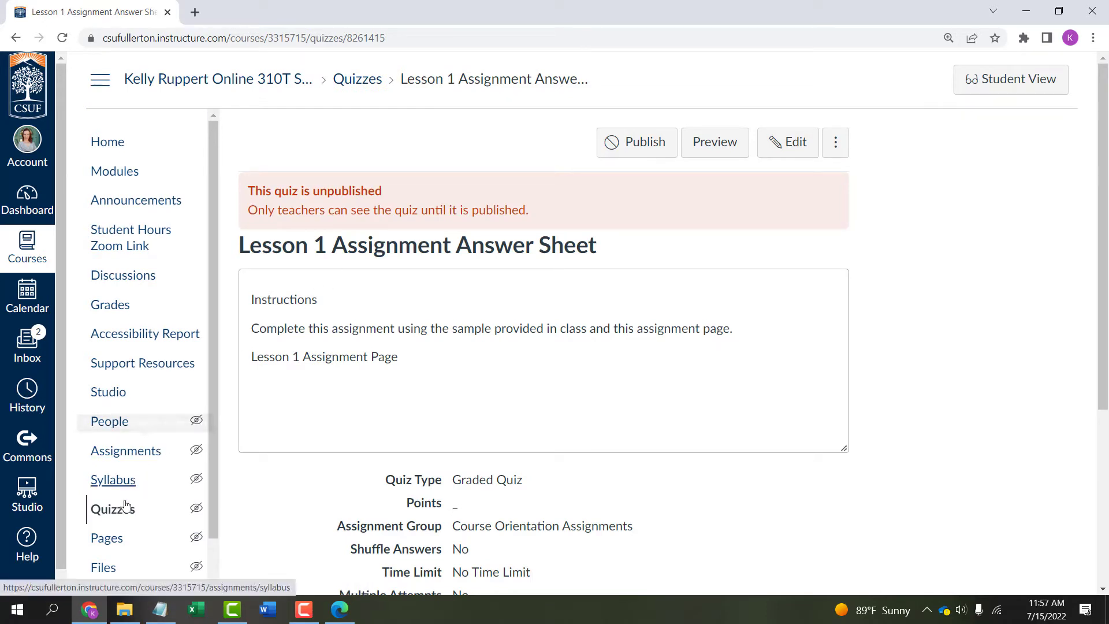
# - Open the course files in a separate browser tab and upload the "AAA Demo Lesson 1 Assignment" PDF there
pyautogui.keyDown('ctrl'); pyautogui.click(99, 573); pyautogui.keyUp('ctrl')
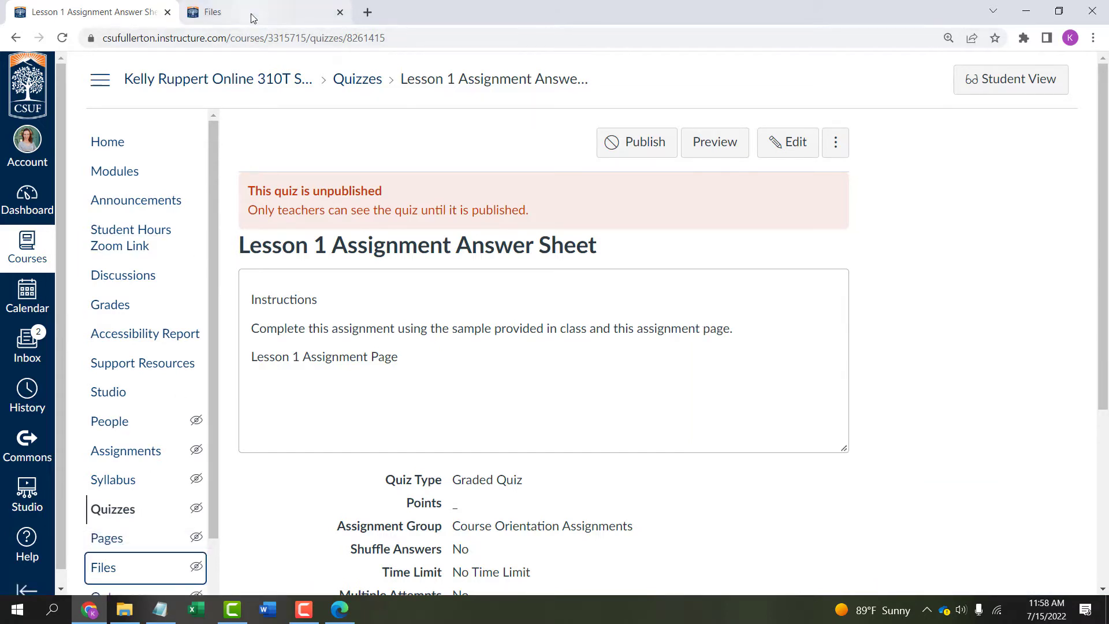
pyautogui.click(253, 18)
pyautogui.click(120, 20)
pyautogui.click(221, 18)
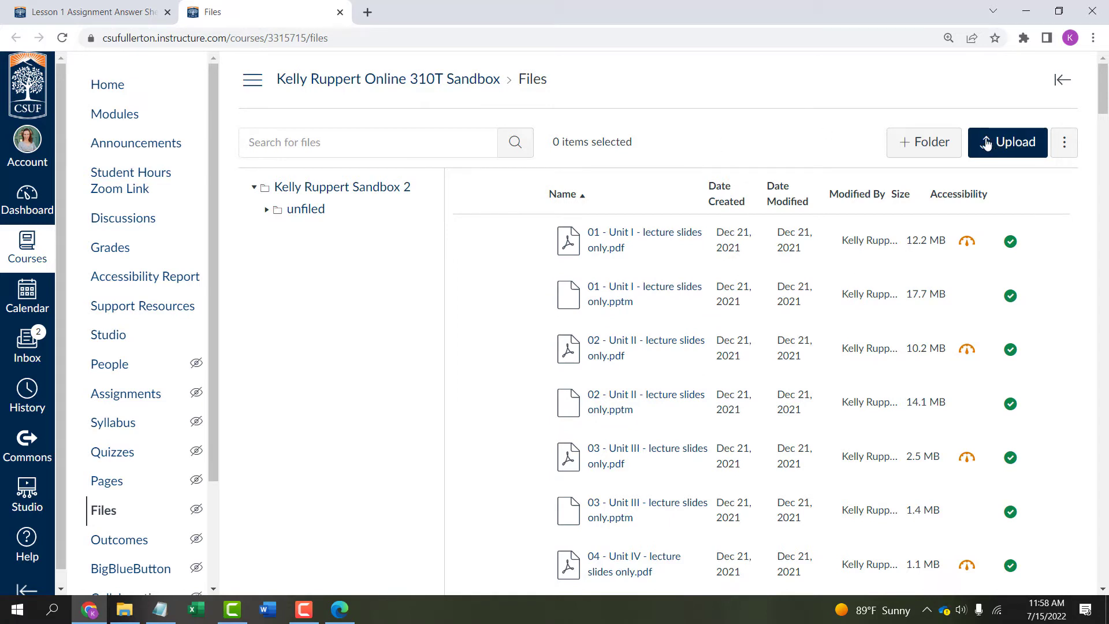
pyautogui.click(987, 144)
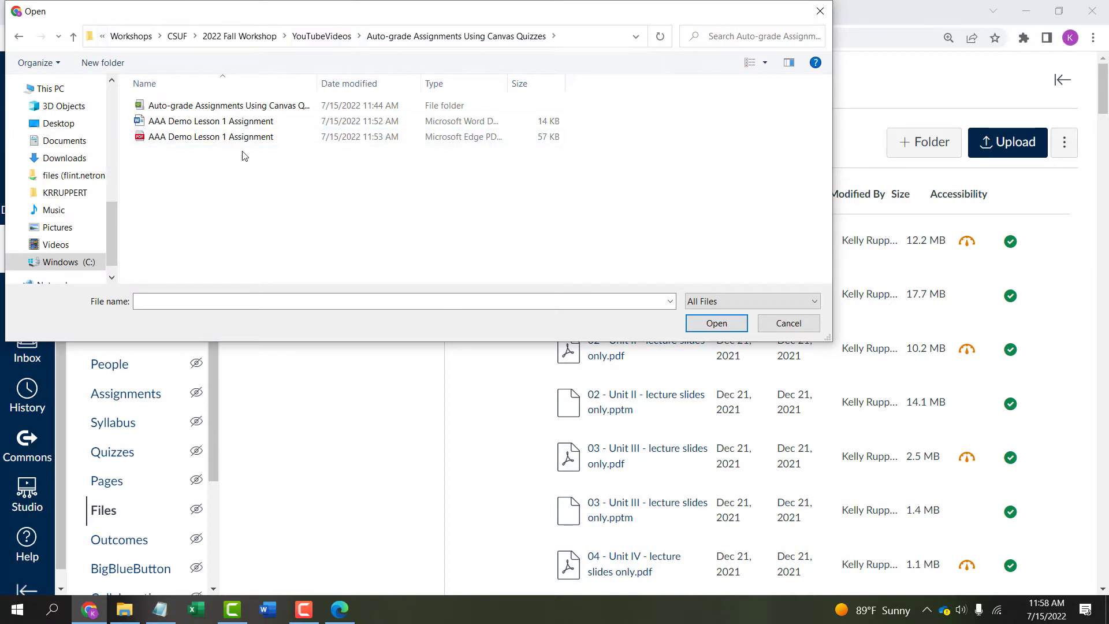
pyautogui.click(224, 137)
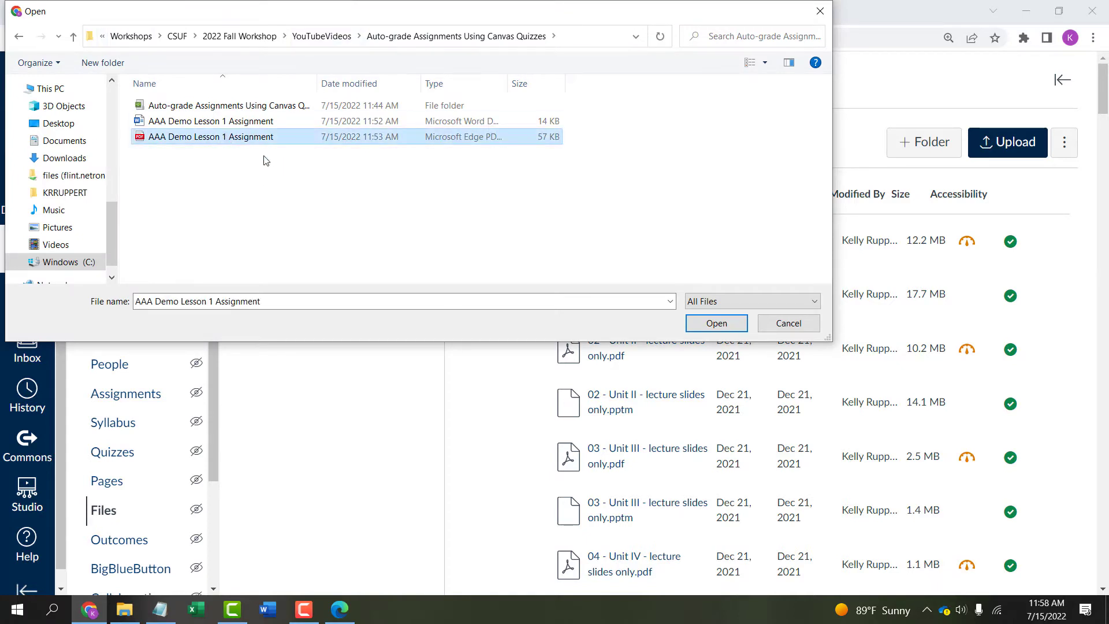
pyautogui.click(711, 327)
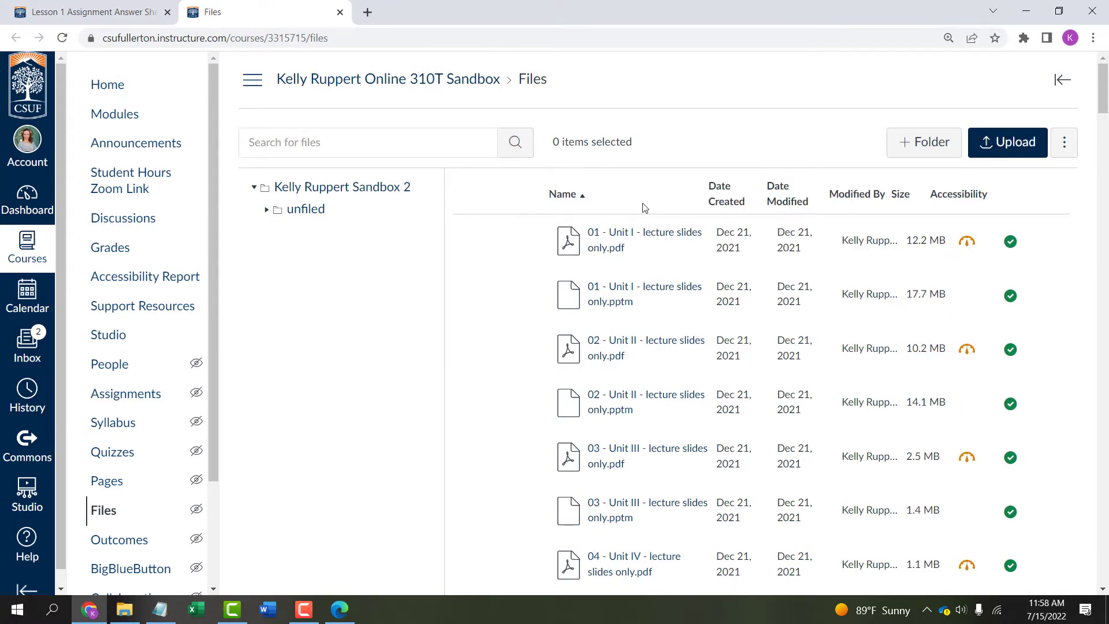
# - Edit the saved quiz and link the text "Lesson 1 Assignment Page" to the course document AAA Demo Lesson 1 Assignment.pdf
pyautogui.click(78, 13)
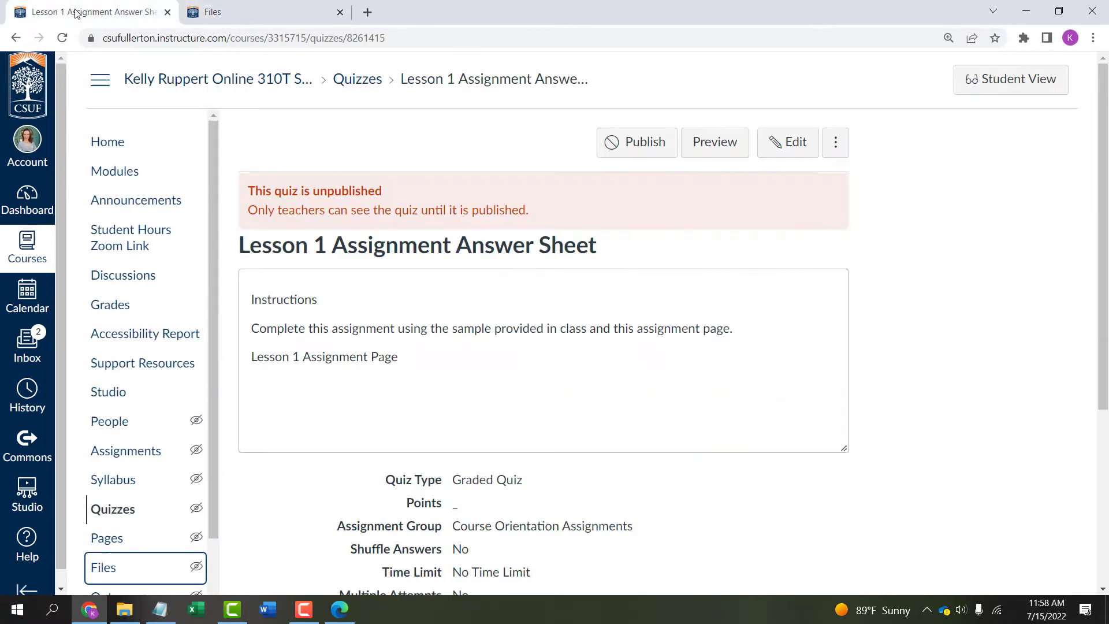
pyautogui.click(794, 142)
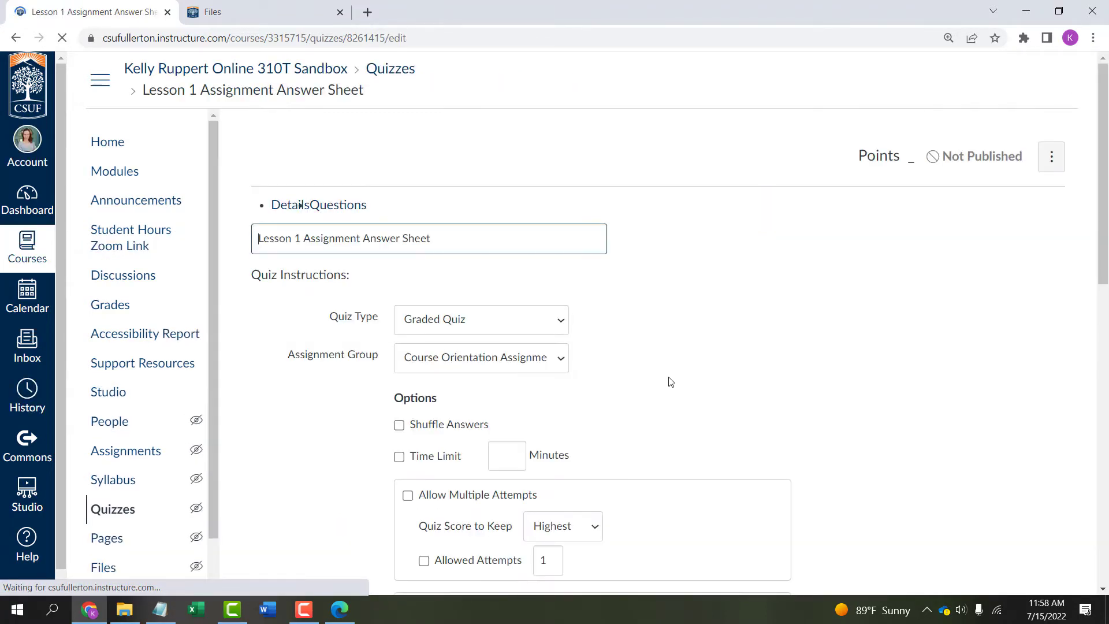
pyautogui.scroll(-3, 614, 355)
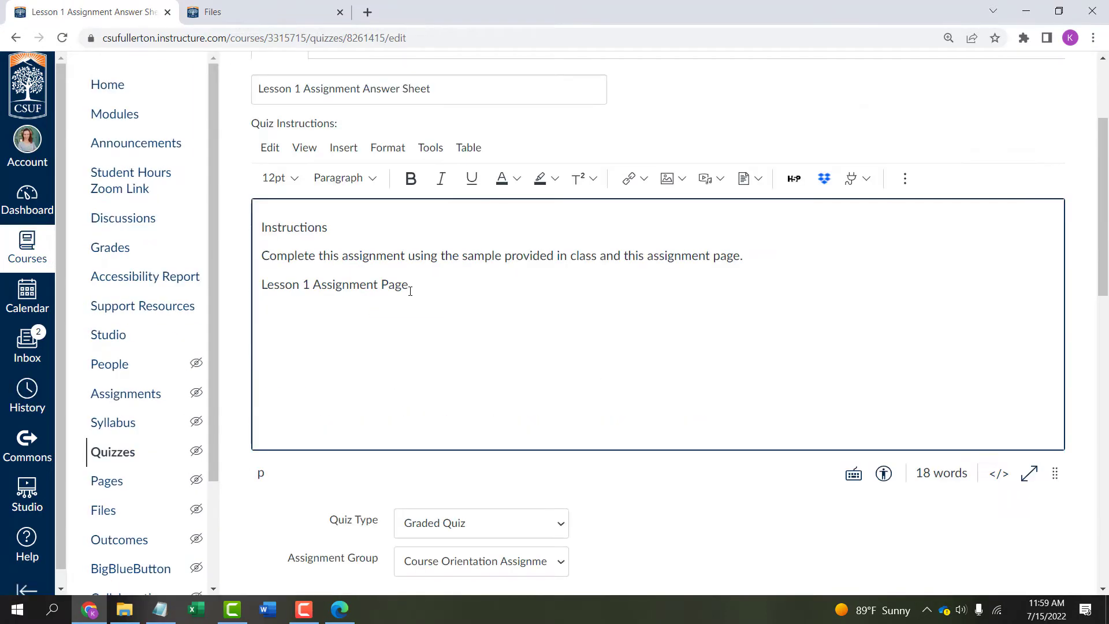
pyautogui.moveTo(413, 285); pyautogui.dragTo(260, 284)
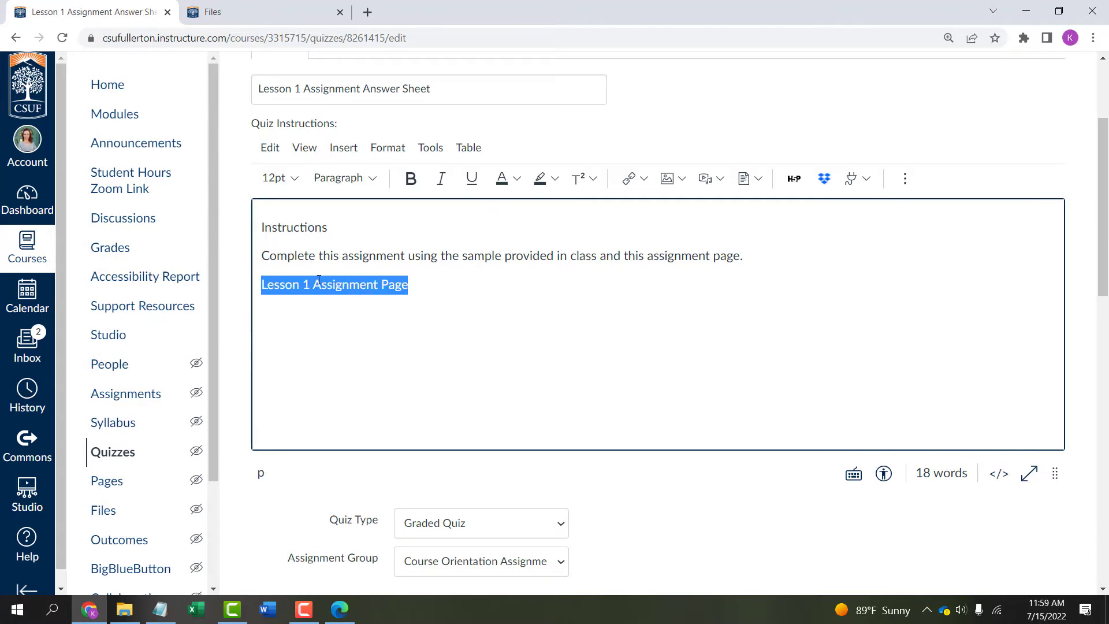
pyautogui.click(750, 179)
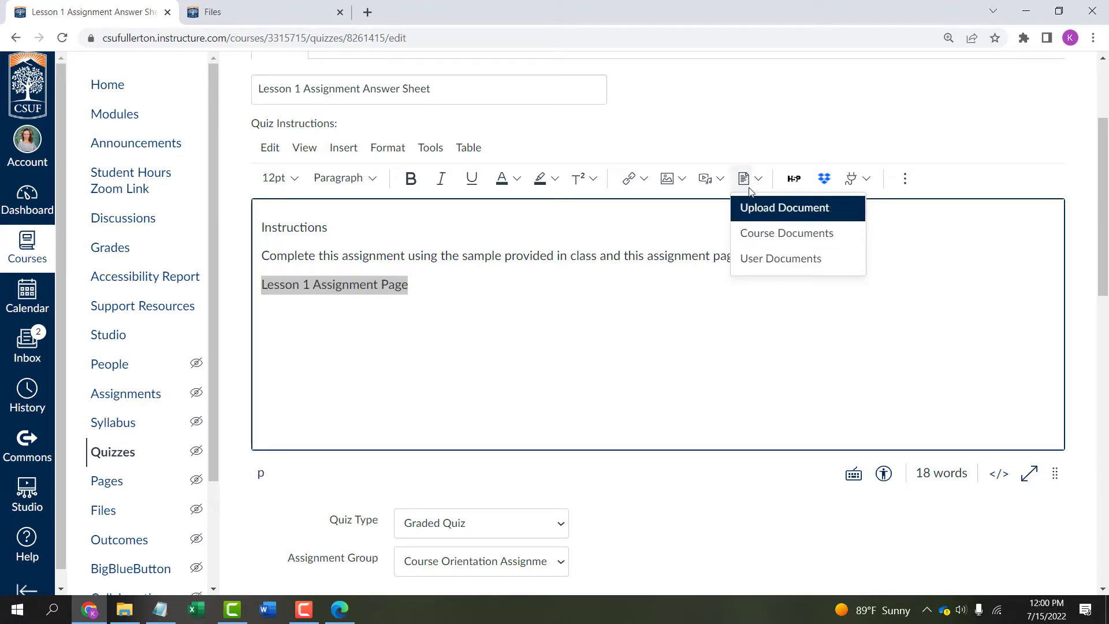
pyautogui.click(745, 232)
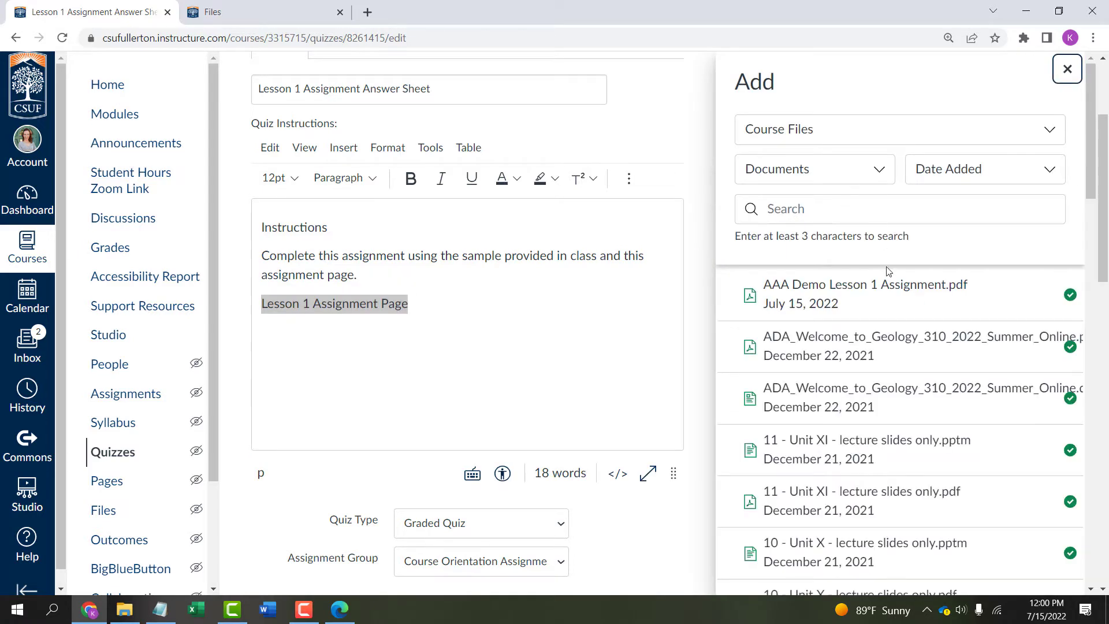
pyautogui.click(792, 289)
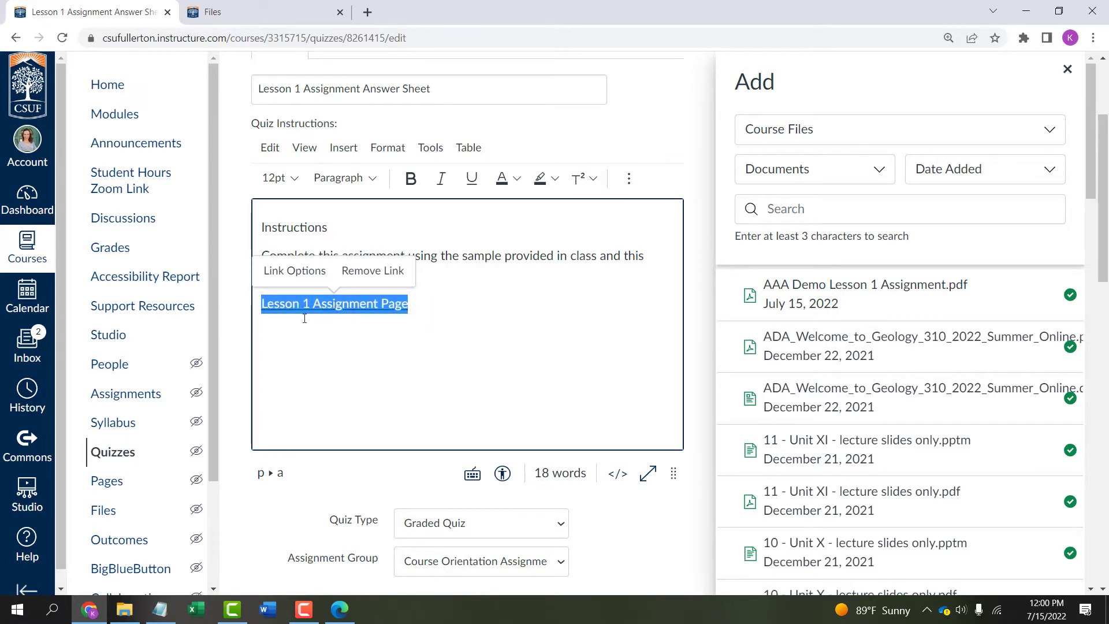
pyautogui.click(1065, 68)
pyautogui.click(480, 293)
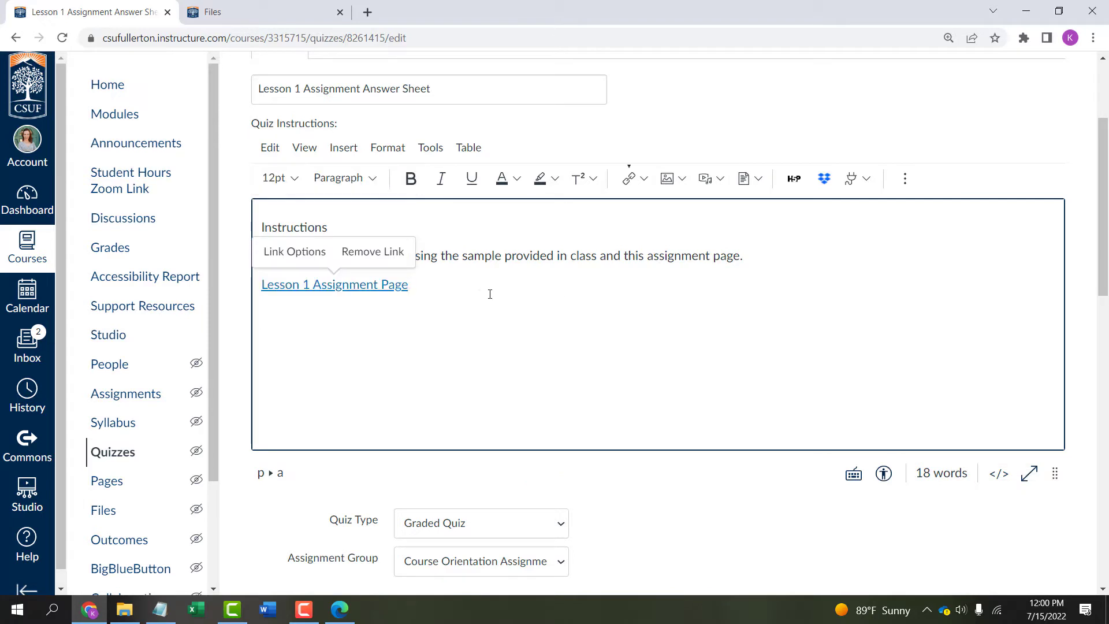
# - Format the "Instructions" line as Heading 2 and start a new line below the "Lesson 1 Assignment Page" link
pyautogui.moveTo(353, 227); pyautogui.dragTo(242, 229)
pyautogui.click(373, 179)
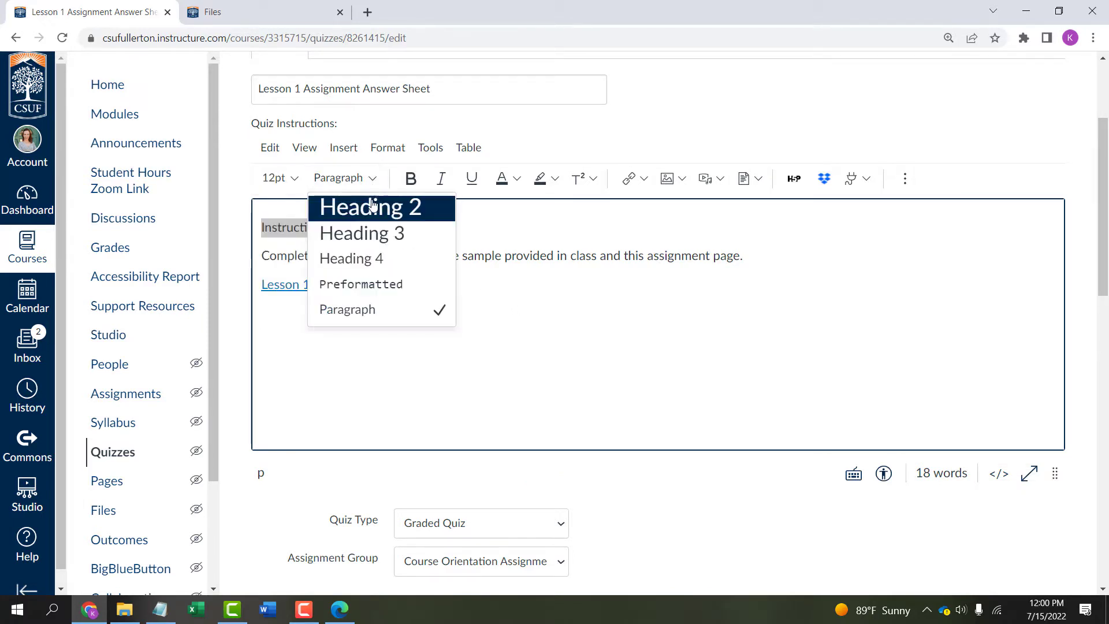
pyautogui.click(370, 209)
pyautogui.click(441, 319)
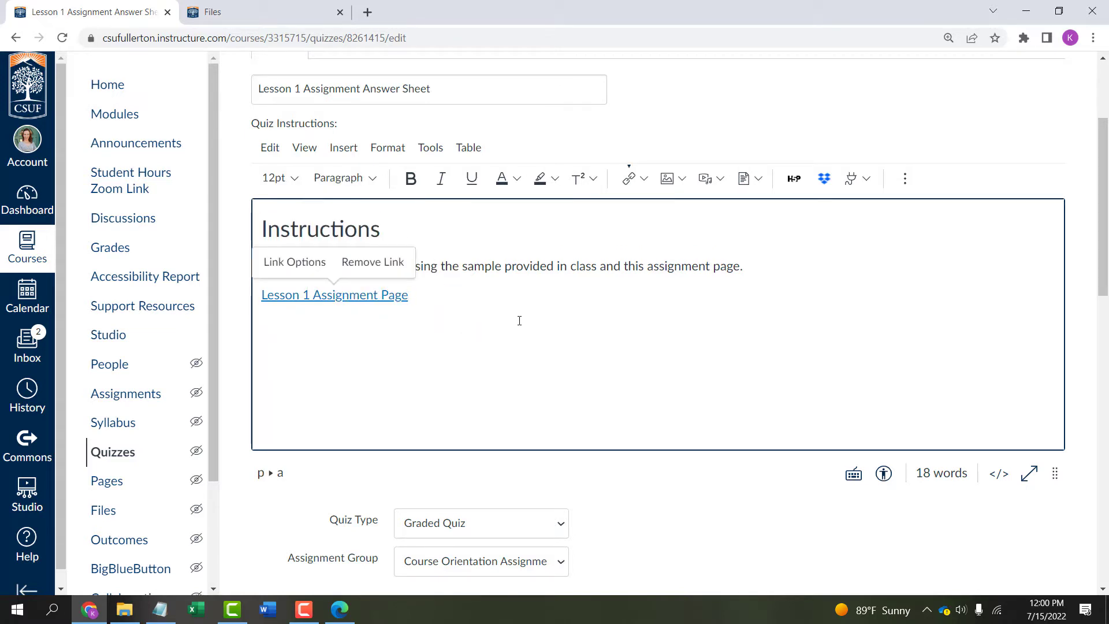
pyautogui.press('Return')
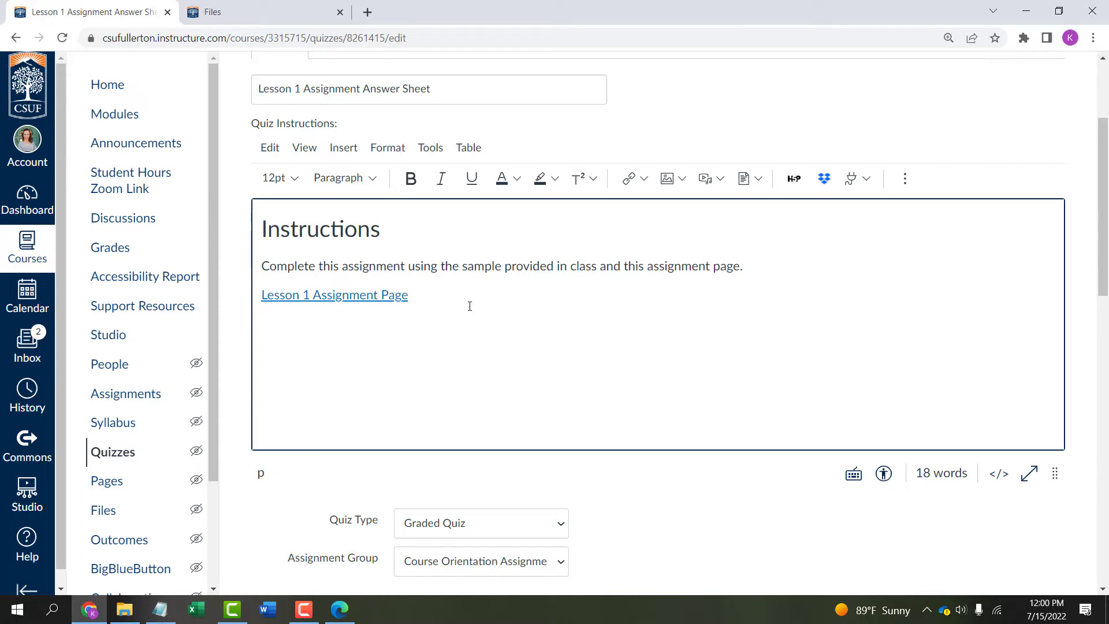
# - Add the instruction line "Then complete this quiz in Canvas using your answers from the Lesson 1 Assignment Page." below the link
pyautogui.write('Then complete this')
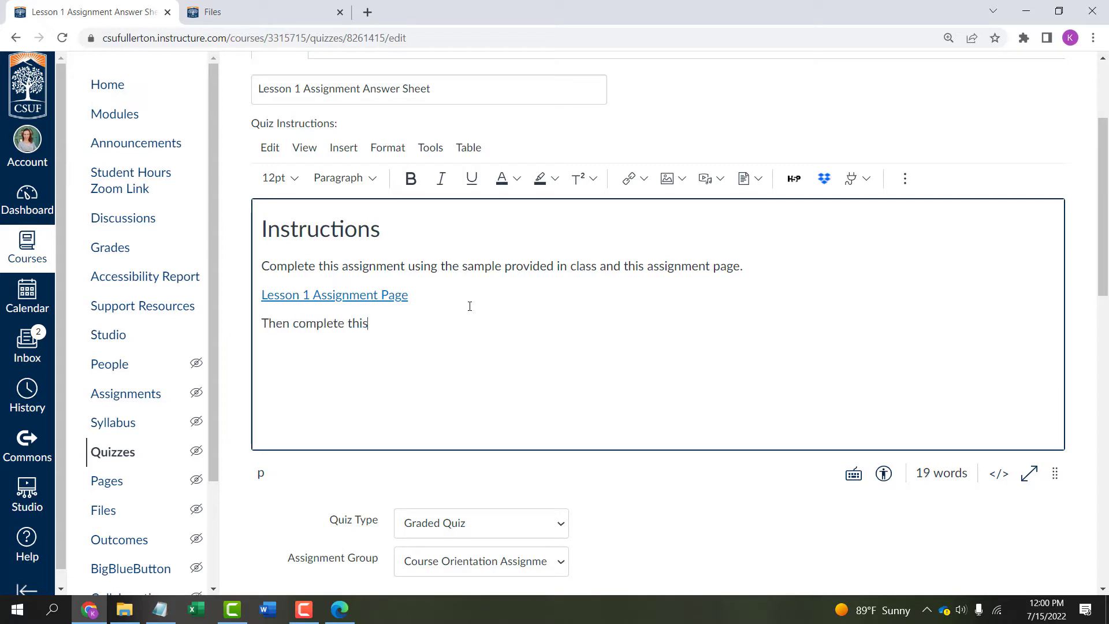
pyautogui.write(' quiz in Canvas using your answers from the Les')
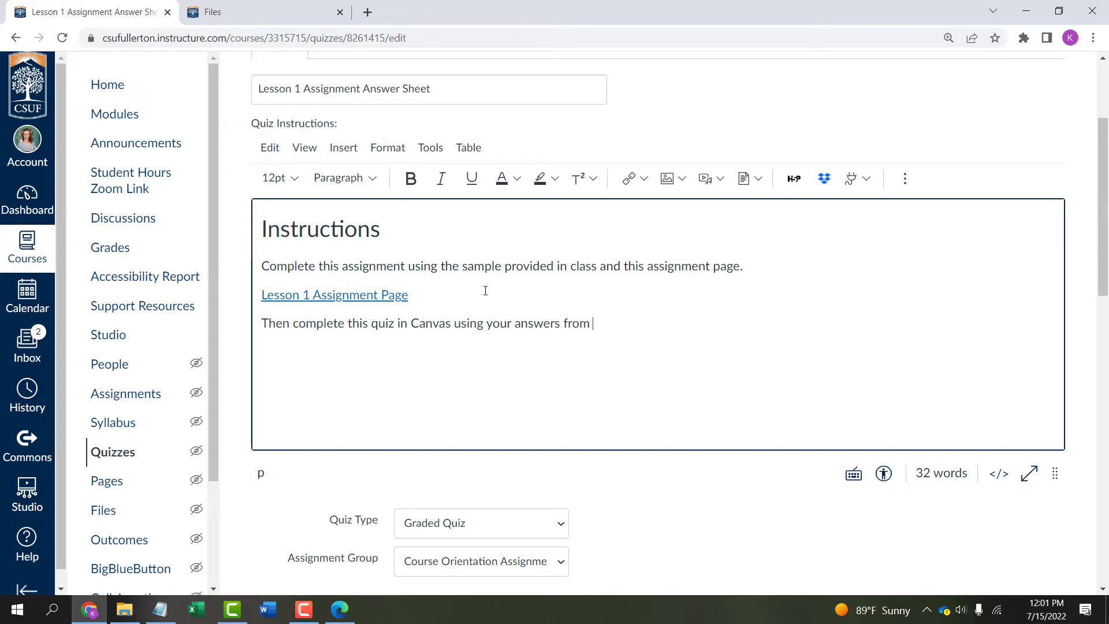
pyautogui.write('As')
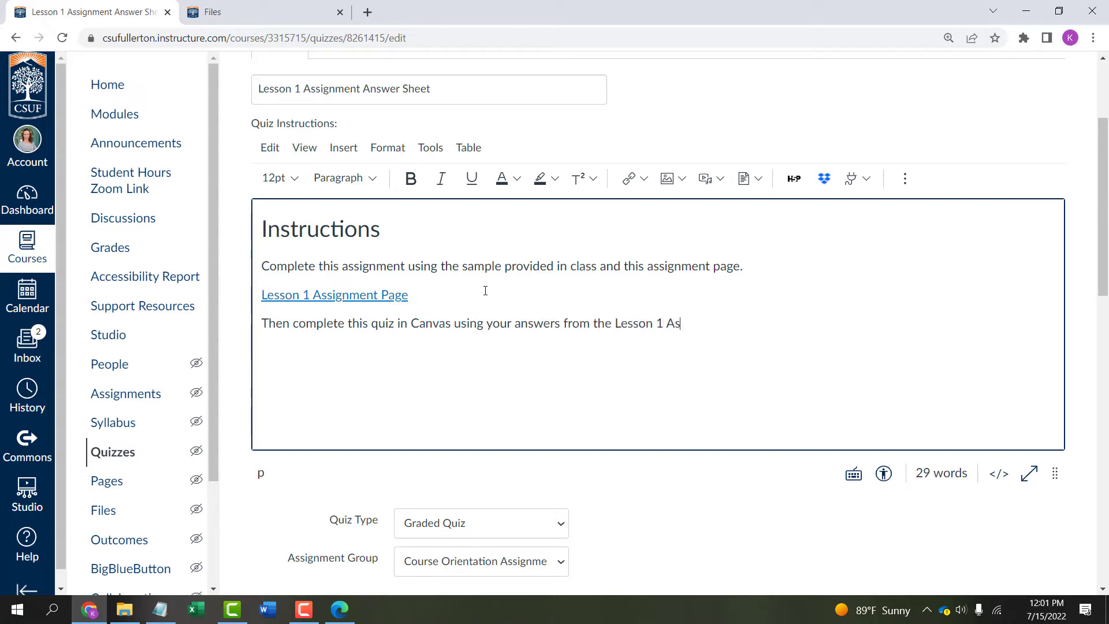
pyautogui.write('signment Page.')
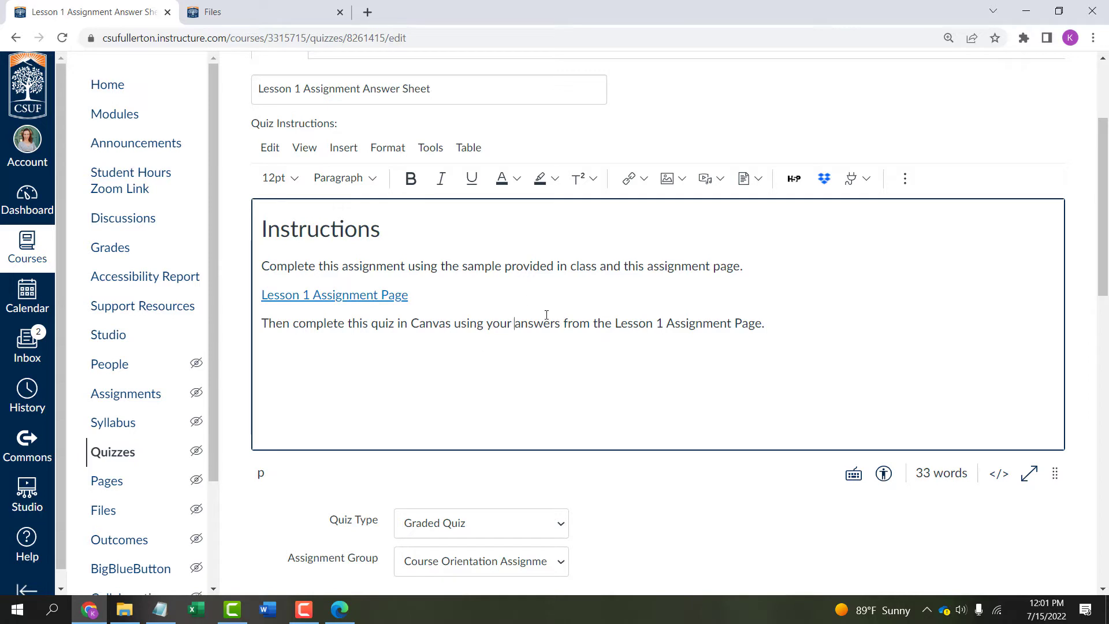
# - Keep the quiz type as Graded Quiz and set the assignment group to Week 1 Assignments
pyautogui.scroll(-1, 664, 341)
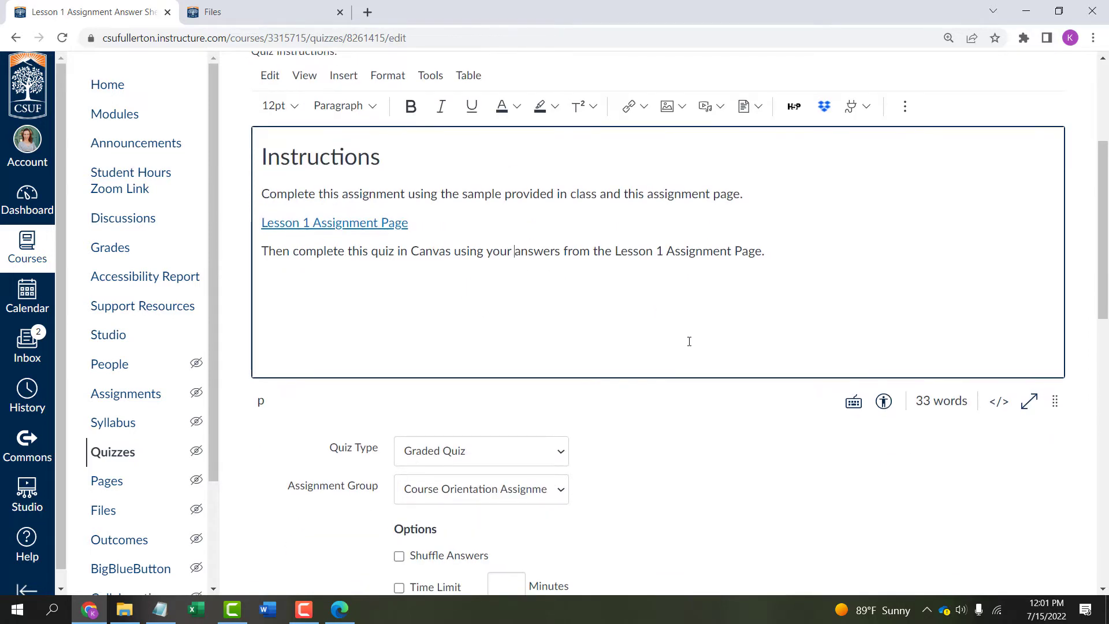
pyautogui.scroll(-1, 480, 405)
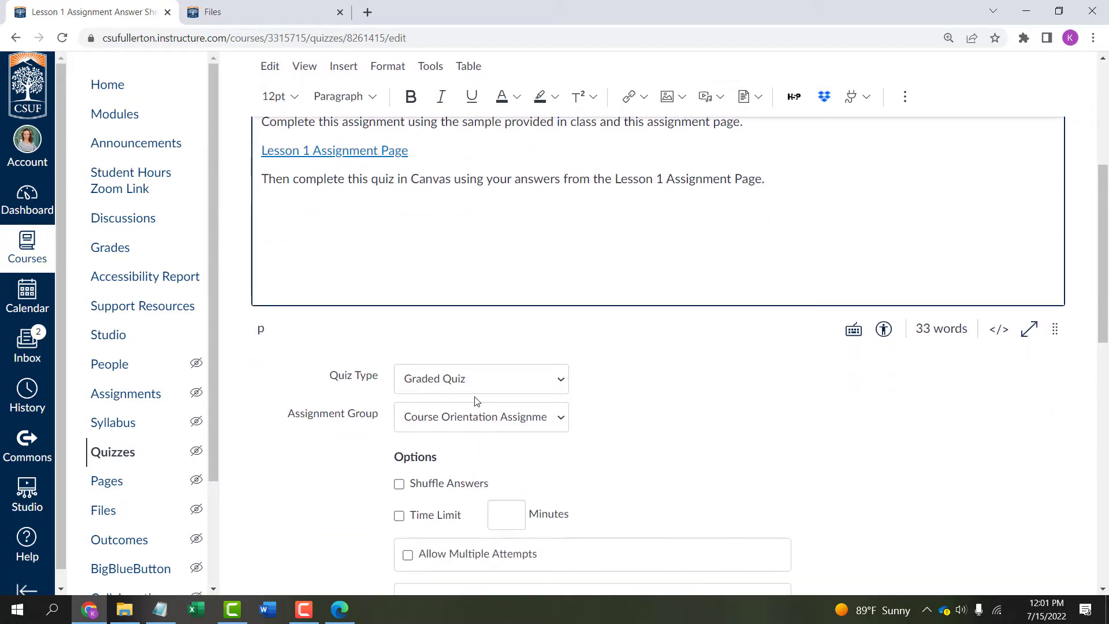
pyautogui.click(473, 384)
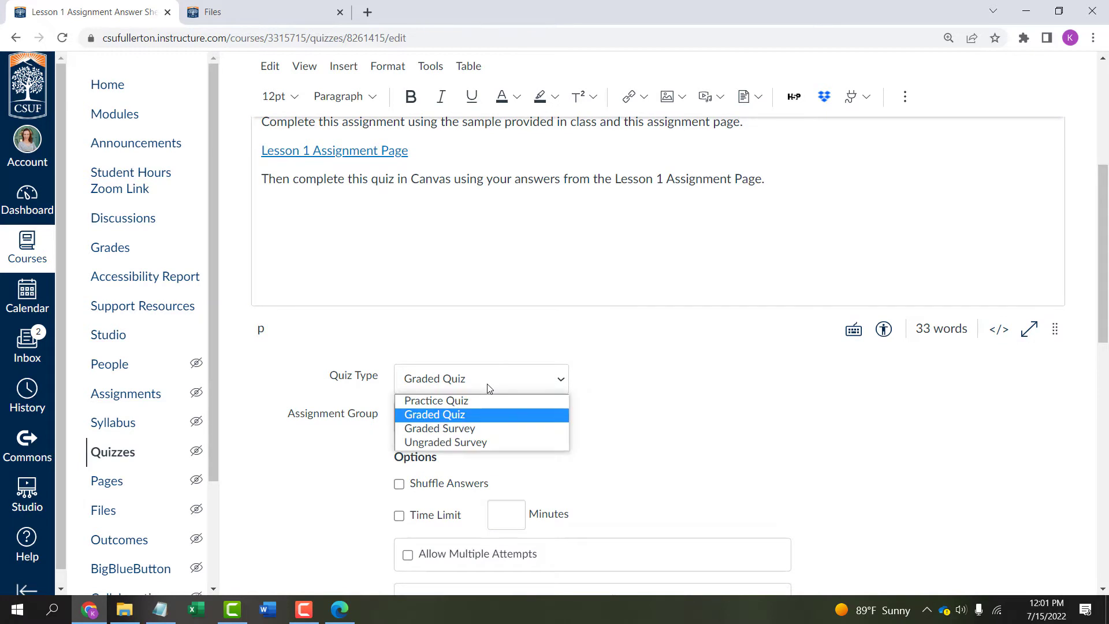
pyautogui.click(467, 414)
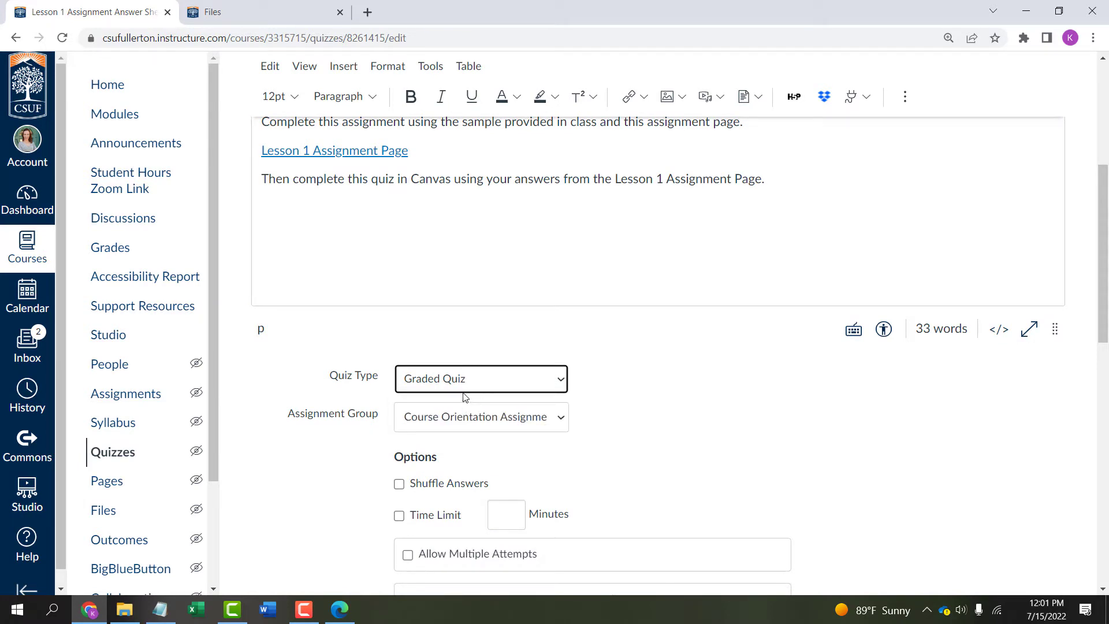
pyautogui.click(662, 447)
pyautogui.scroll(-1, 663, 443)
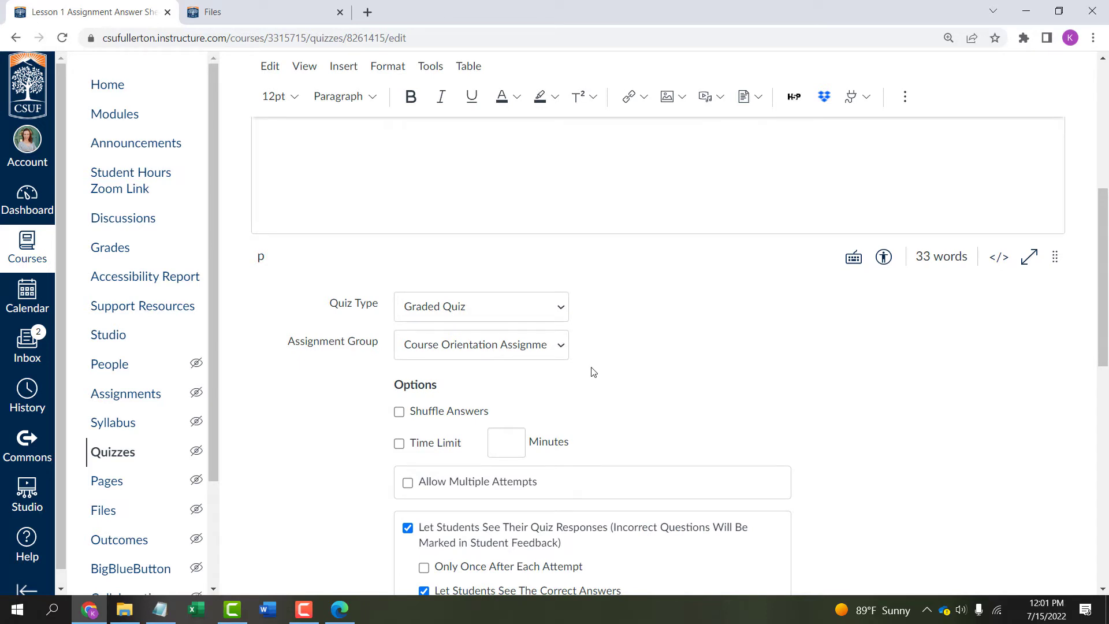
pyautogui.click(560, 350)
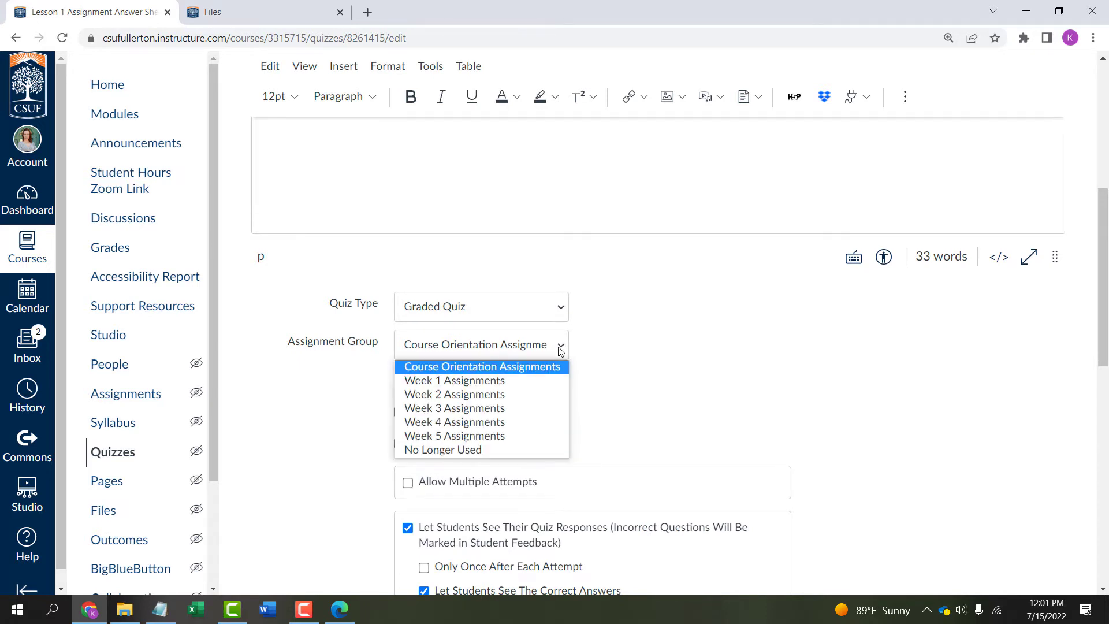
pyautogui.click(501, 383)
# - Leave the remaining quiz options, restrictions and dates at their defaults, and save and publish the quiz
pyautogui.scroll(-2, 675, 393)
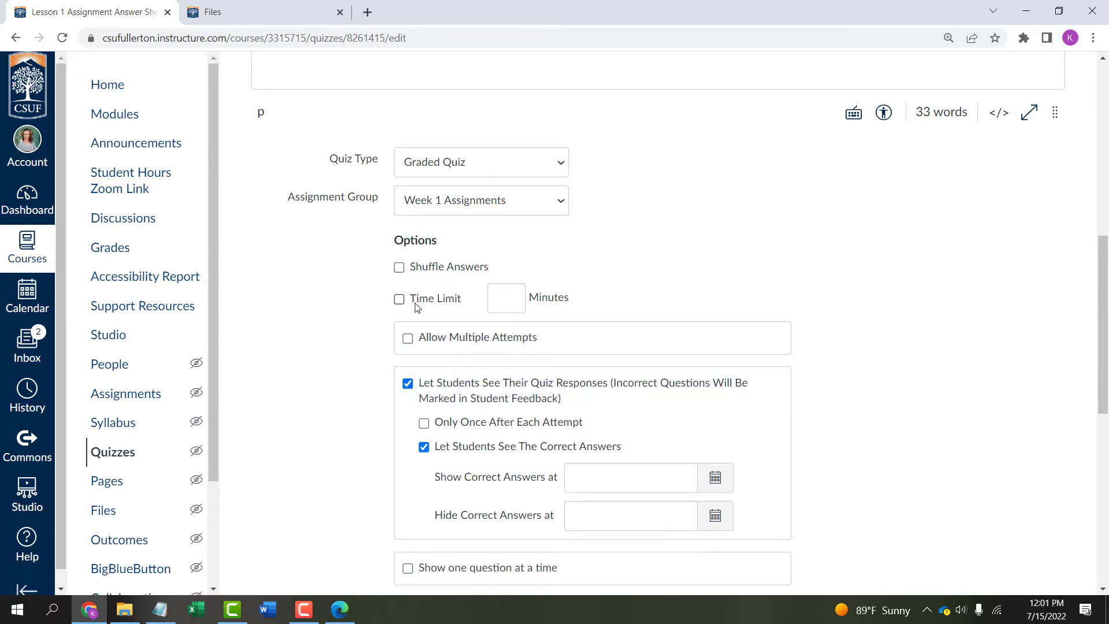
pyautogui.scroll(-2, 866, 434)
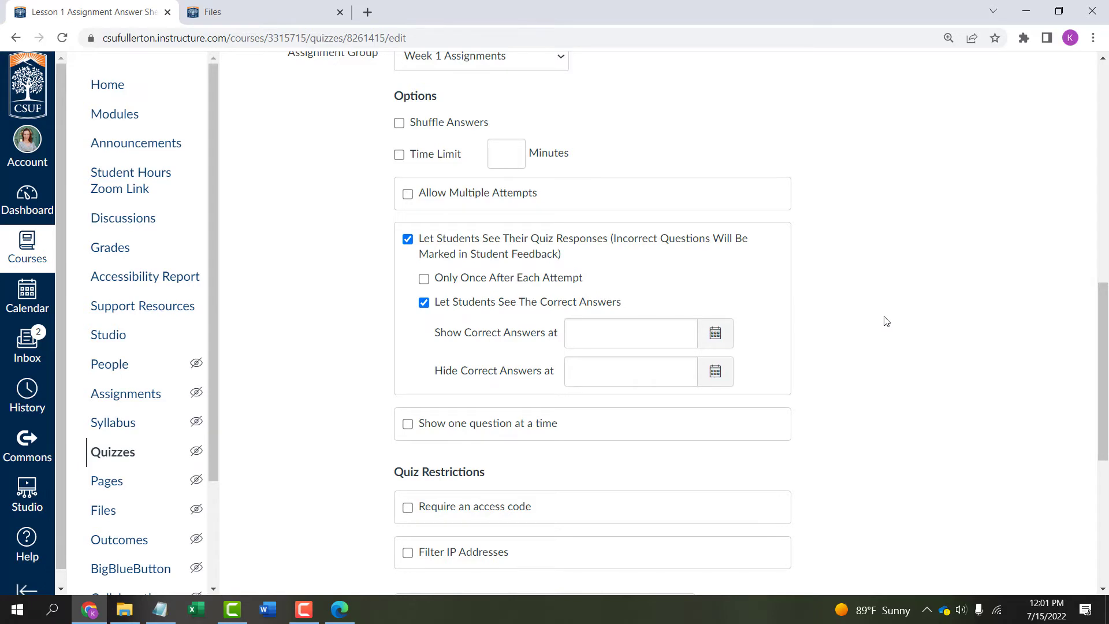
pyautogui.scroll(-6, 887, 321)
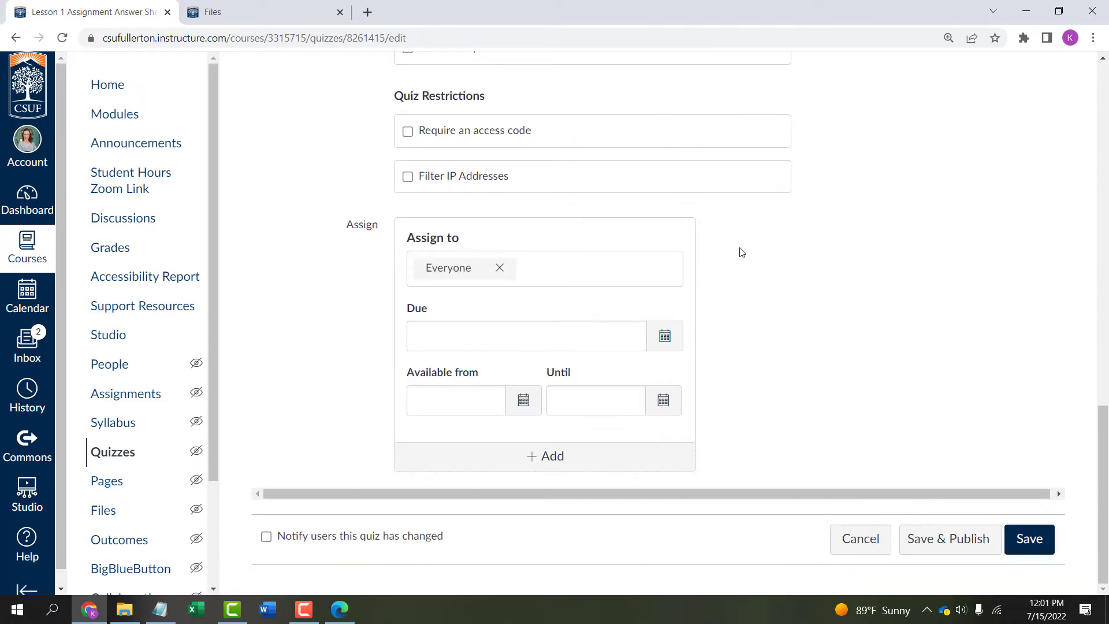
pyautogui.click(946, 539)
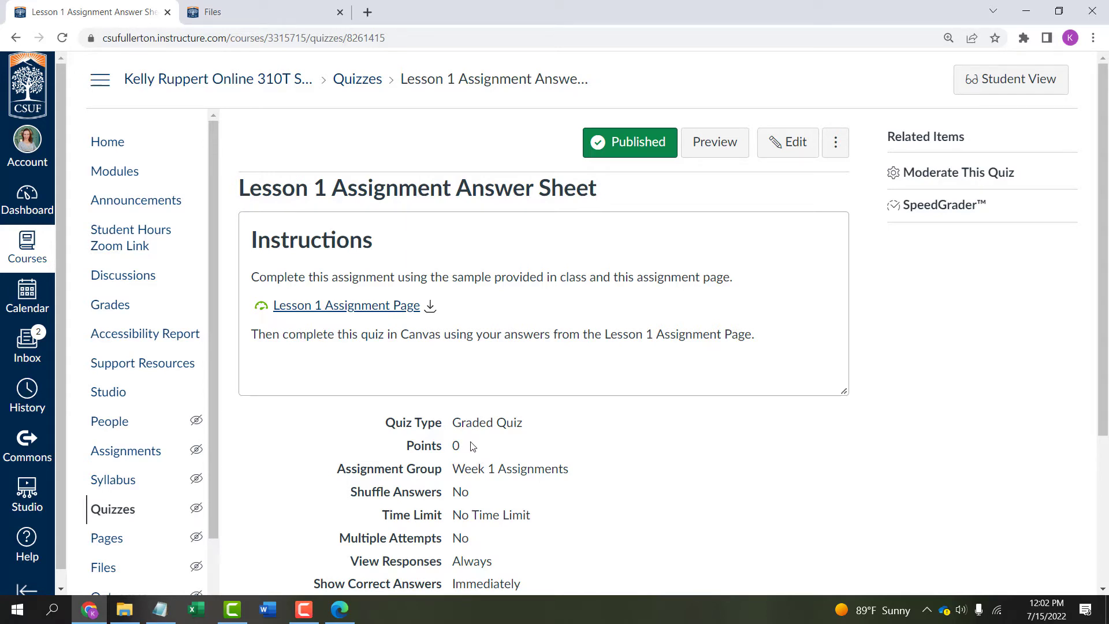
# - Reopen the published quiz for editing and start a new question in it
pyautogui.click(794, 152)
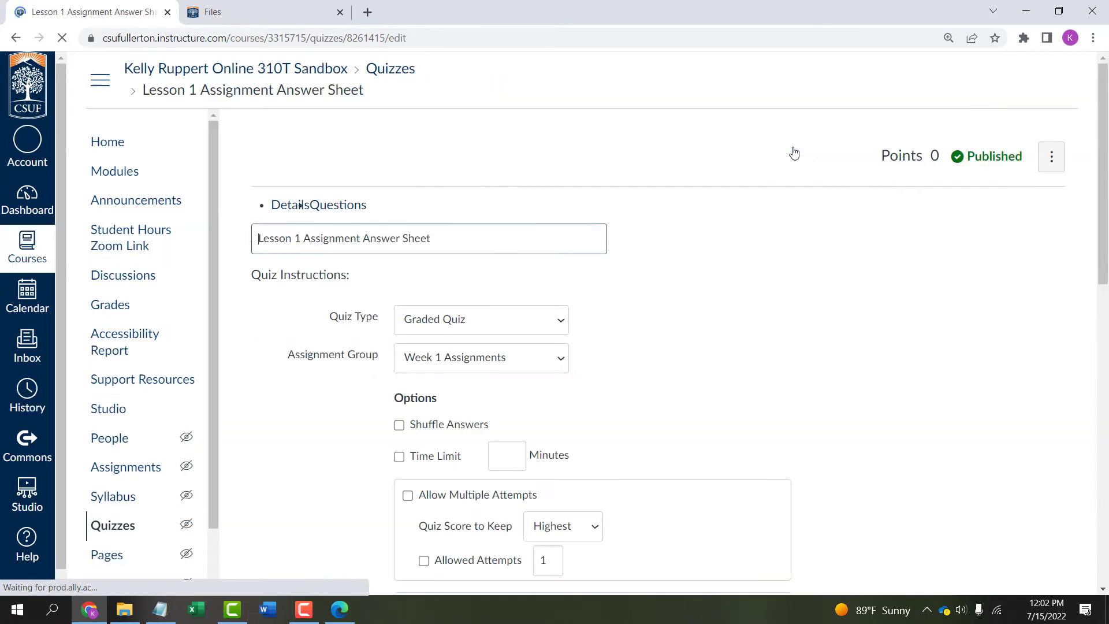
pyautogui.click(348, 213)
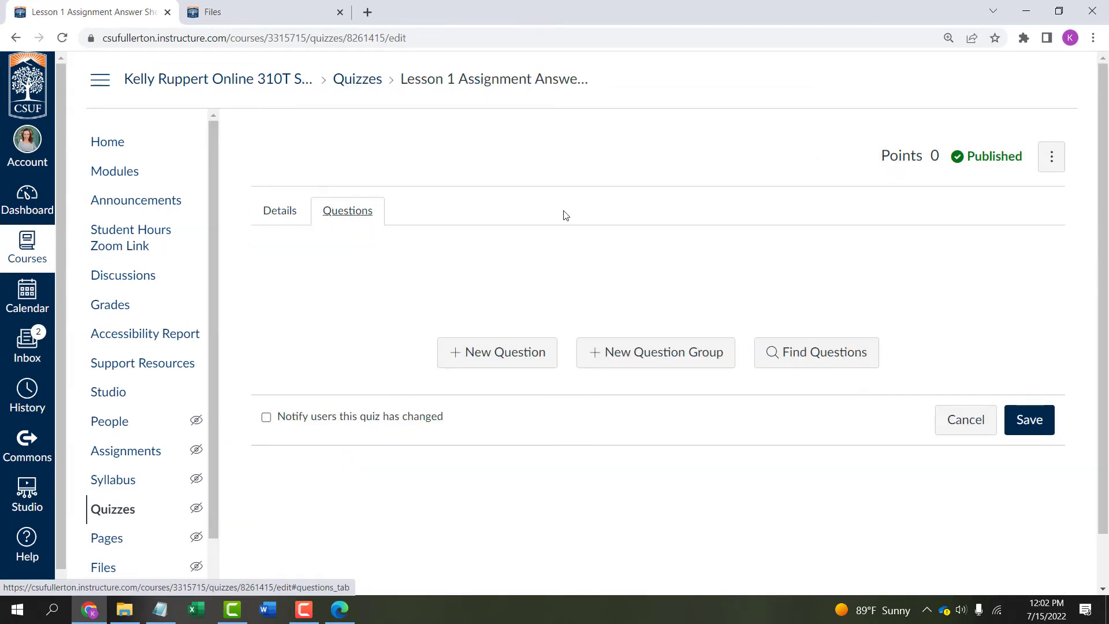
pyautogui.click(457, 359)
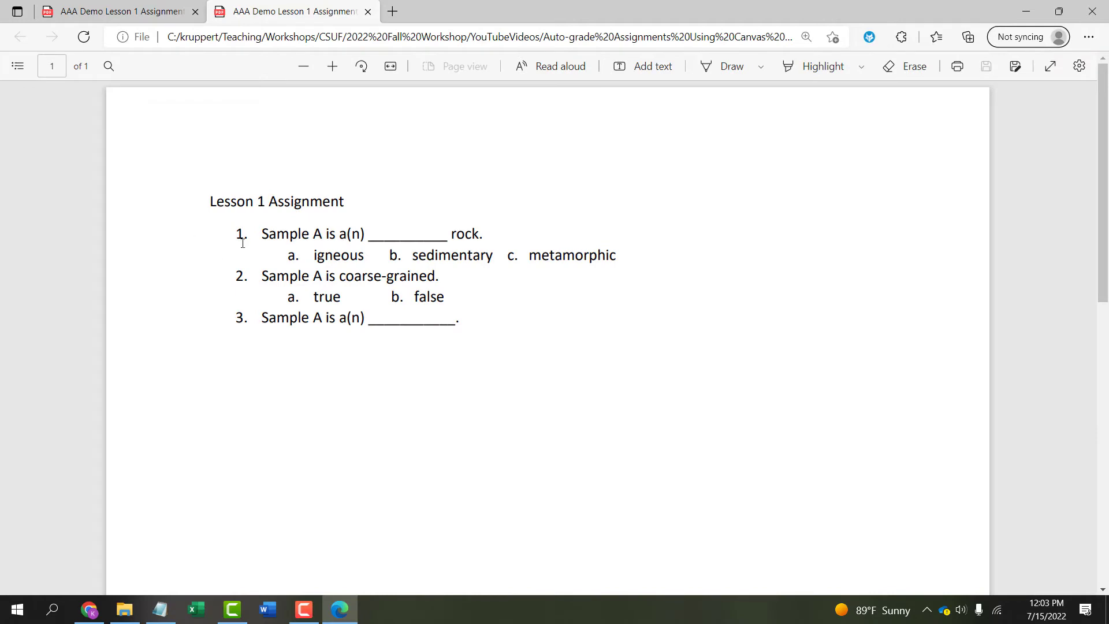
# - Copy question 1, "Sample A is a(n) __________ rock.", from the assignment PDF into the new multiple choice question's text
pyautogui.moveTo(264, 232); pyautogui.dragTo(485, 237)
pyautogui.hotkey('ctrl', 'c')
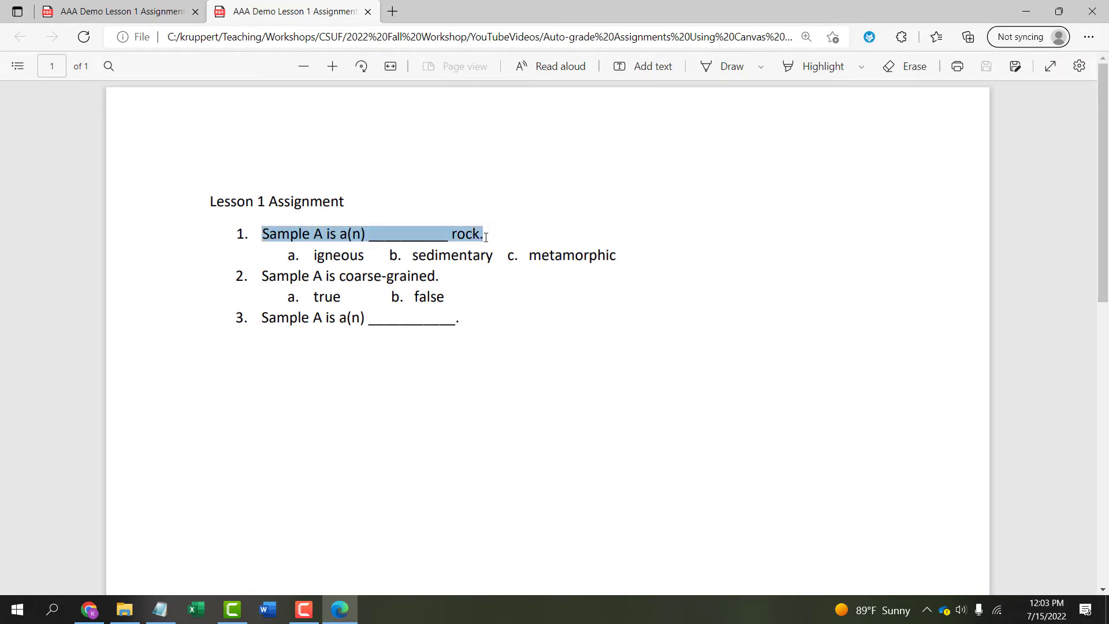
pyautogui.click(1026, 12)
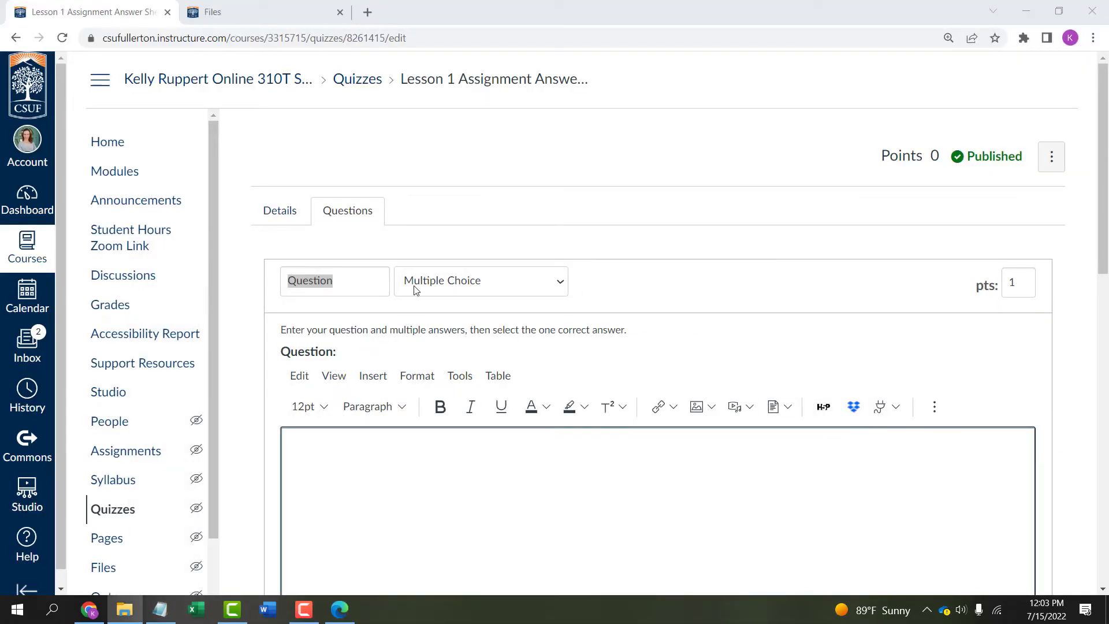
pyautogui.click(371, 466)
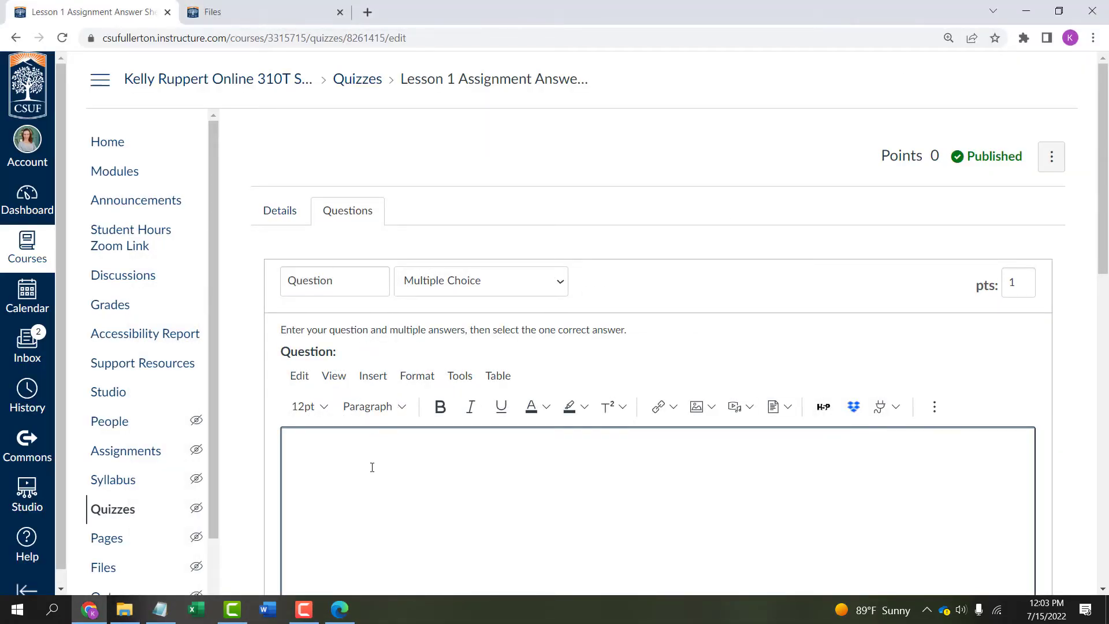
pyautogui.hotkey('ctrl', 'v')
# - Enter "igneous" as the correct answer and "sedimentary" and "metamorphic" as the other possible answers
pyautogui.scroll(-3, 1102, 307)
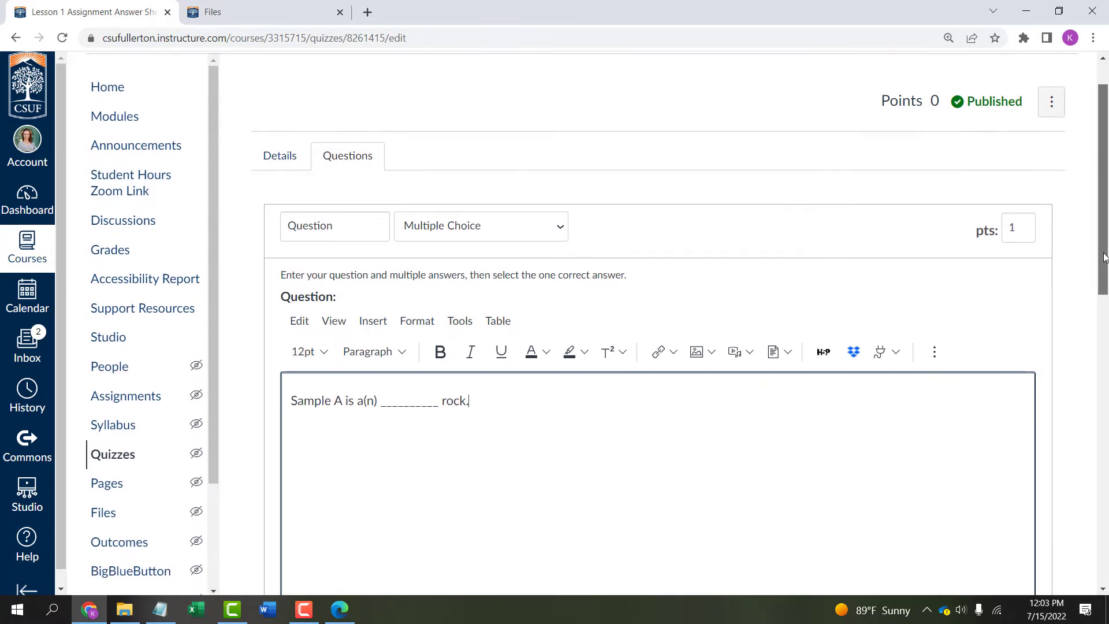
pyautogui.scroll(-3, 1101, 306)
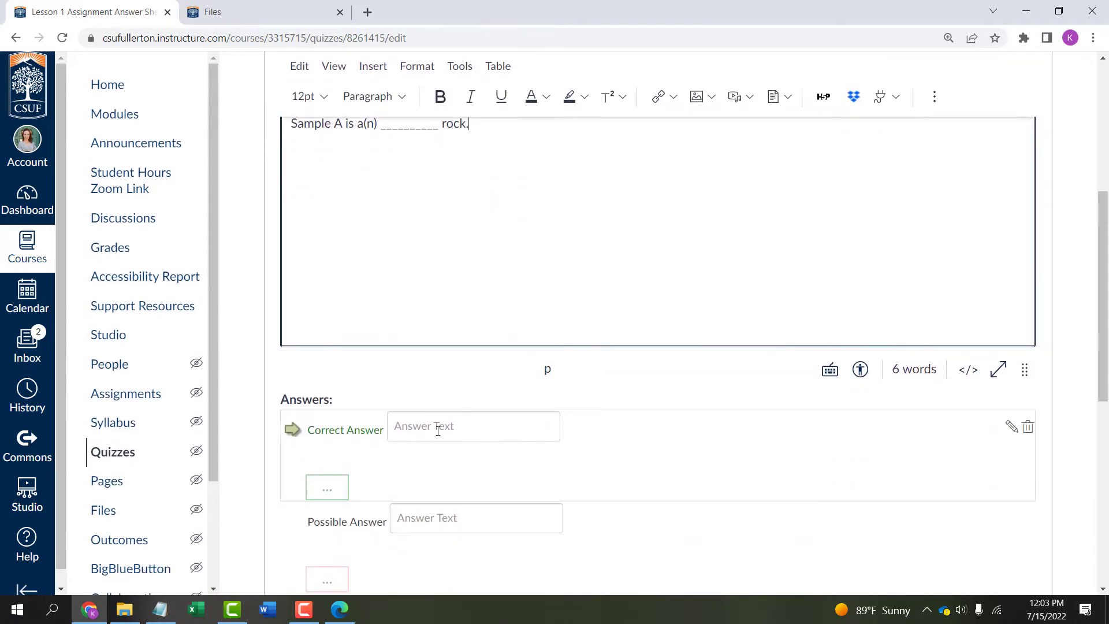
pyautogui.click(435, 426)
pyautogui.write('igneous')
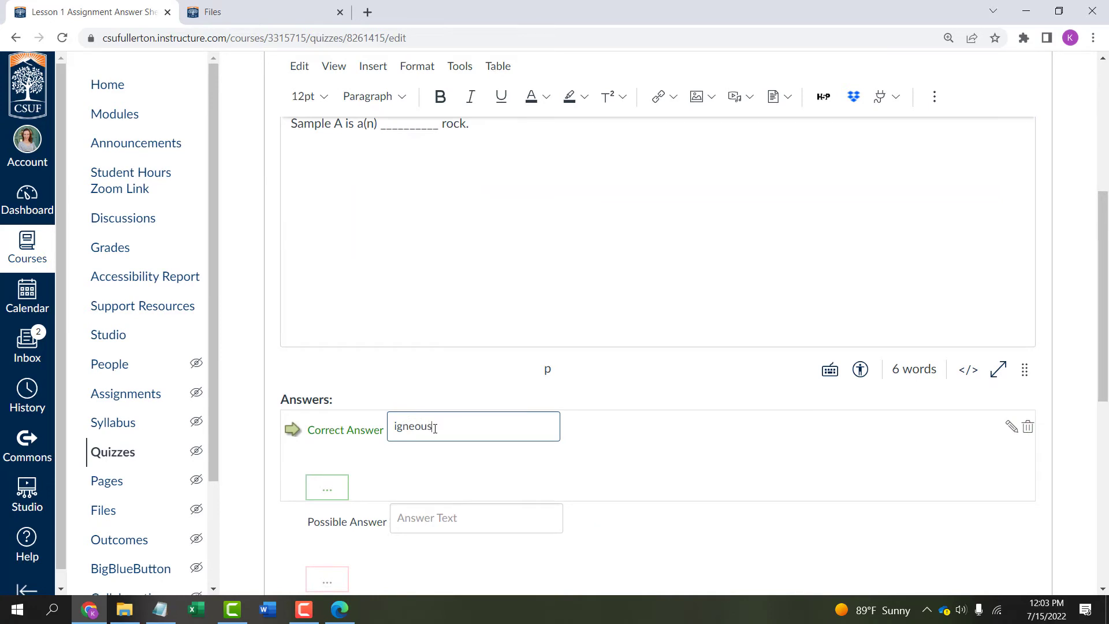
pyautogui.press('Tab')
pyautogui.press('Tab')
pyautogui.press('Tab')
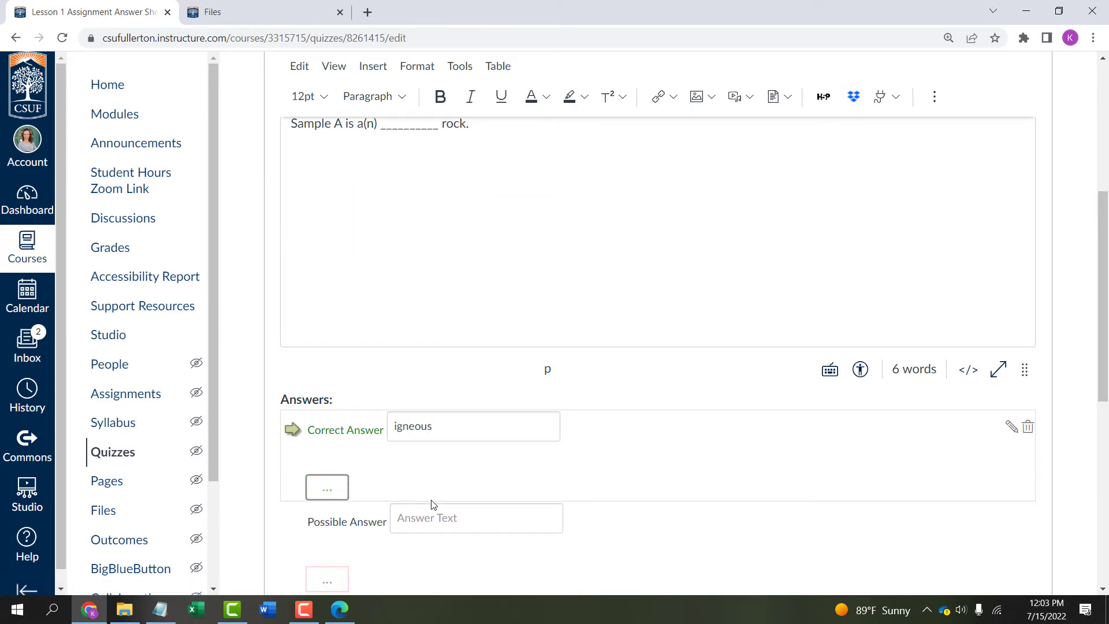
pyautogui.click(433, 518)
pyautogui.write('sedimentar')
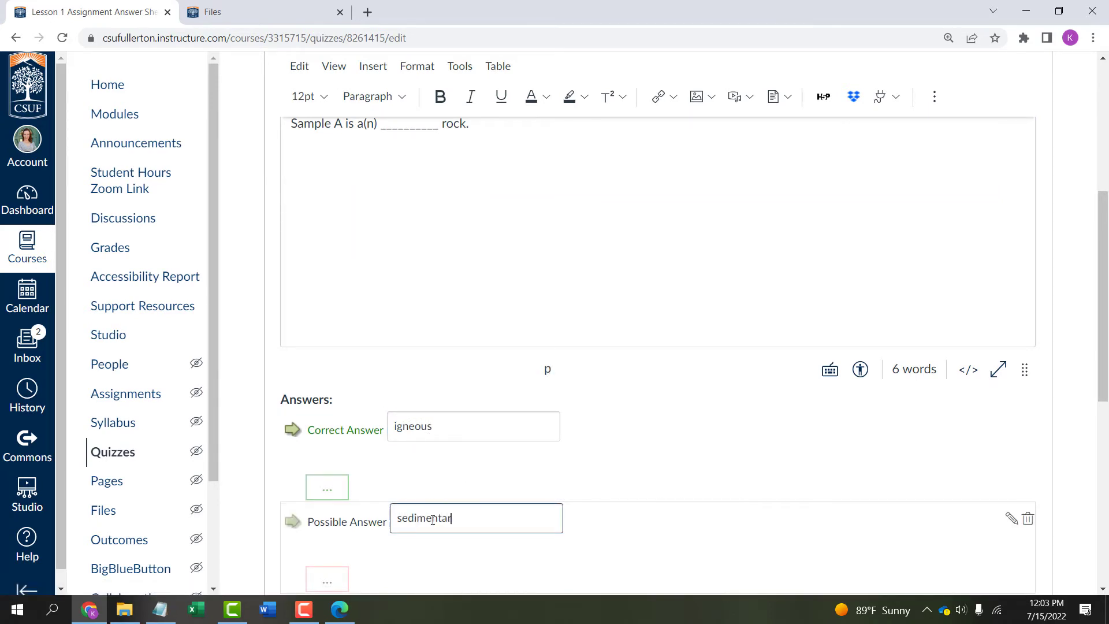
pyautogui.write('y')
pyautogui.scroll(-3, 439, 506)
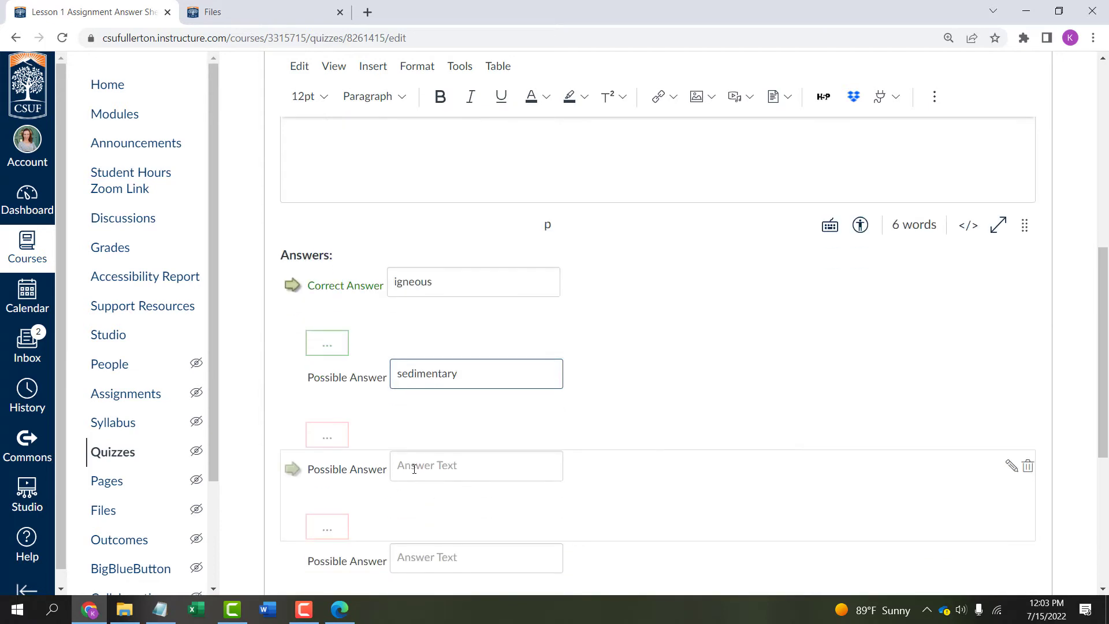
pyautogui.click(414, 469)
pyautogui.write('meta')
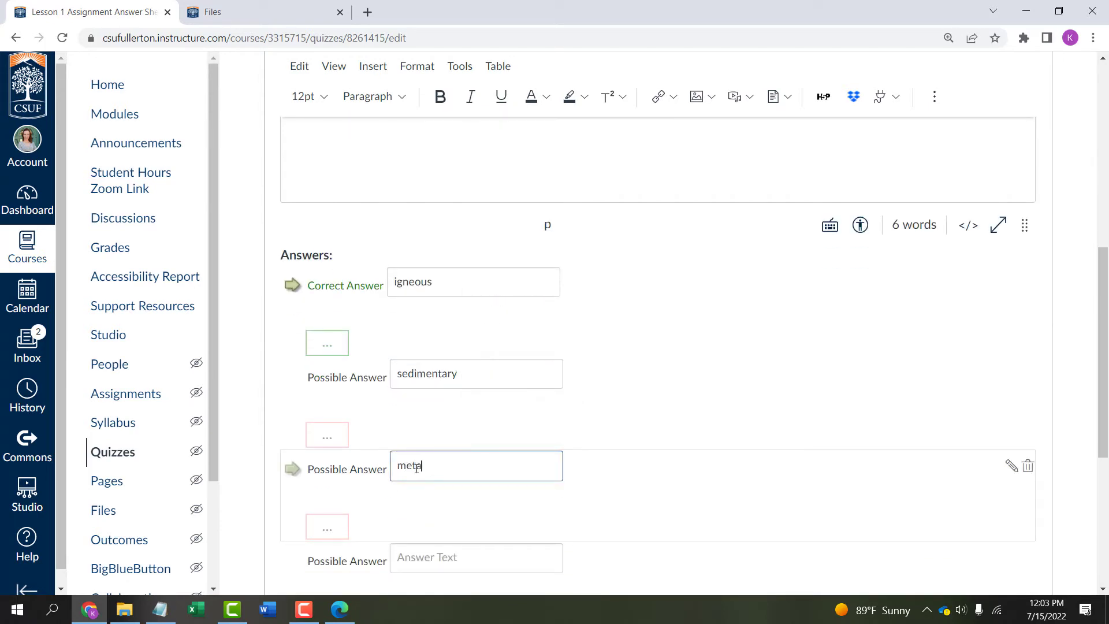
pyautogui.write('morphic')
# - Delete the empty fourth answer and save the multiple choice question
pyautogui.scroll(-3, 606, 471)
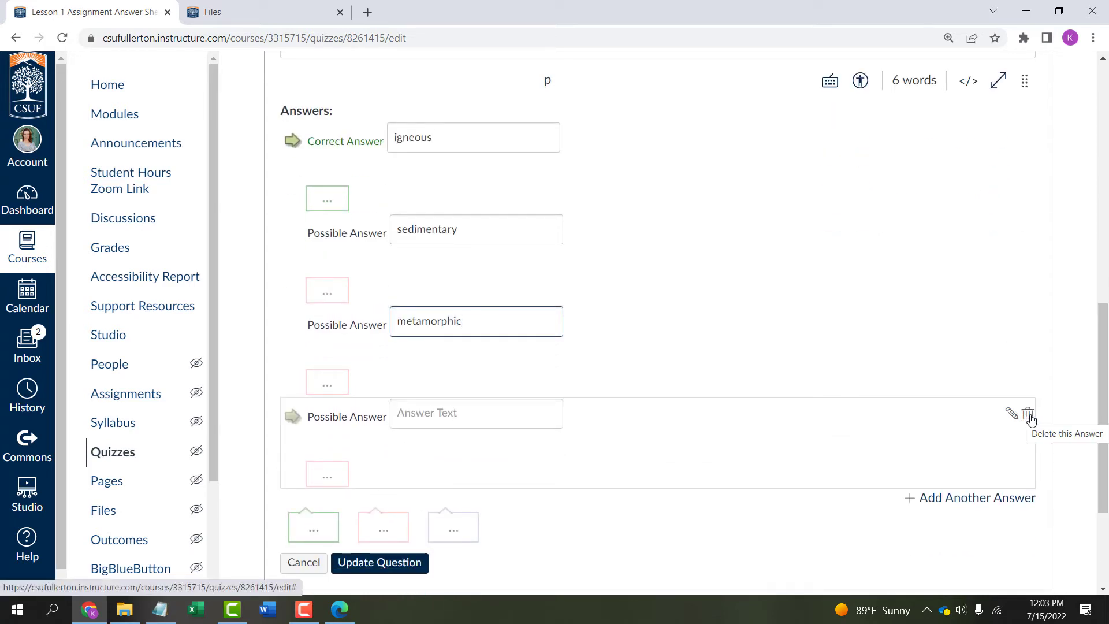
pyautogui.click(1029, 415)
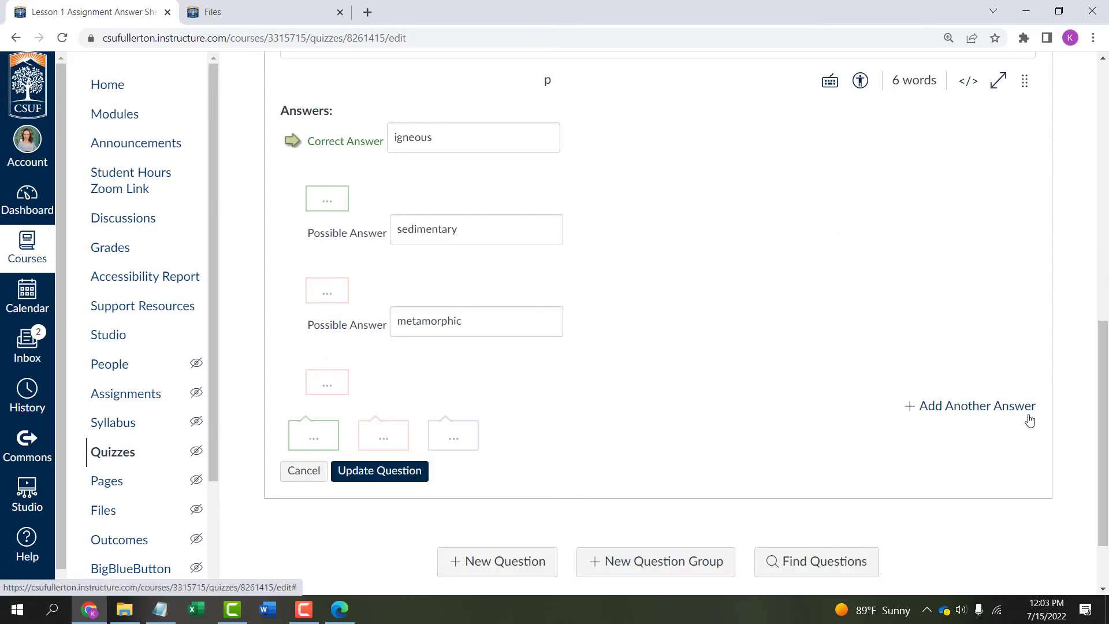
pyautogui.click(377, 472)
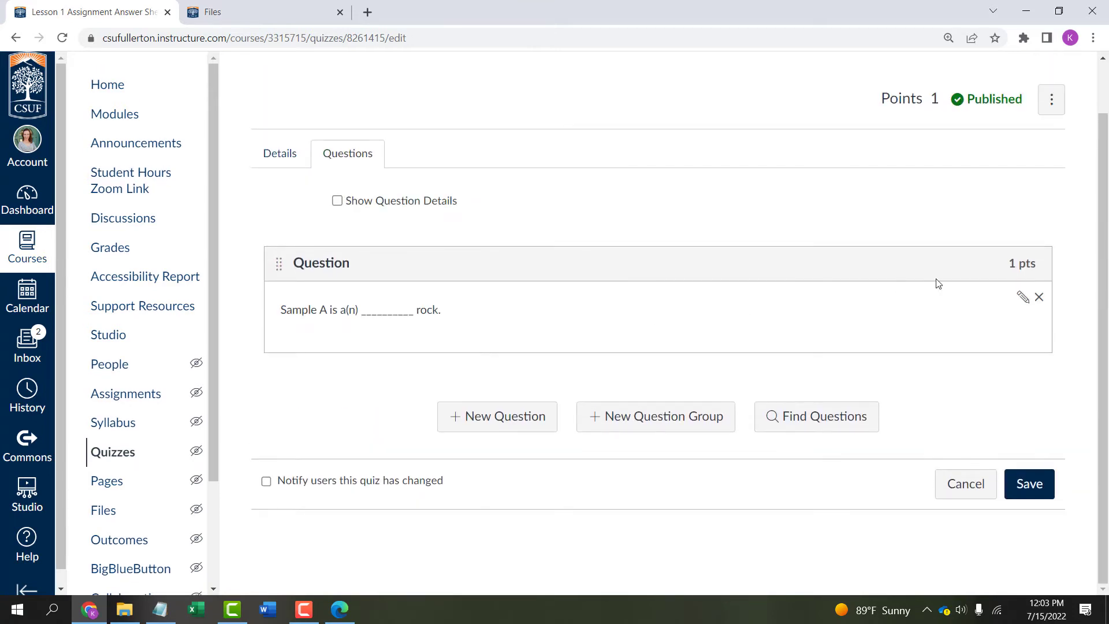
# - Edit the question again, mark sedimentary and metamorphic in turn as correct, switch back to igneous and update the question
pyautogui.click(1023, 301)
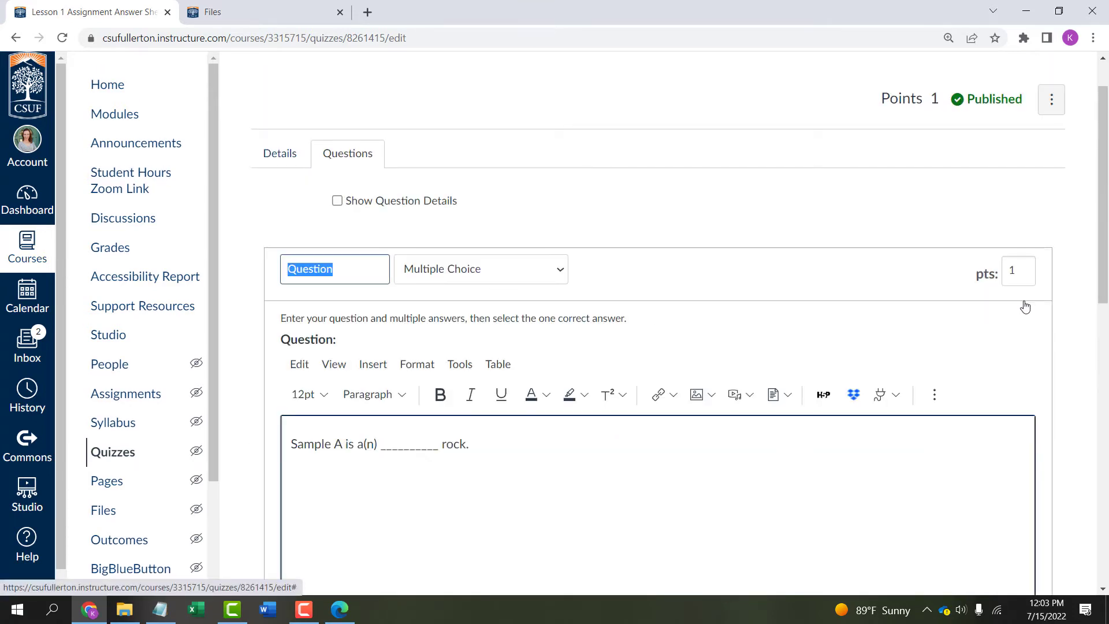
pyautogui.scroll(-5, 664, 366)
pyautogui.scroll(-2, 492, 359)
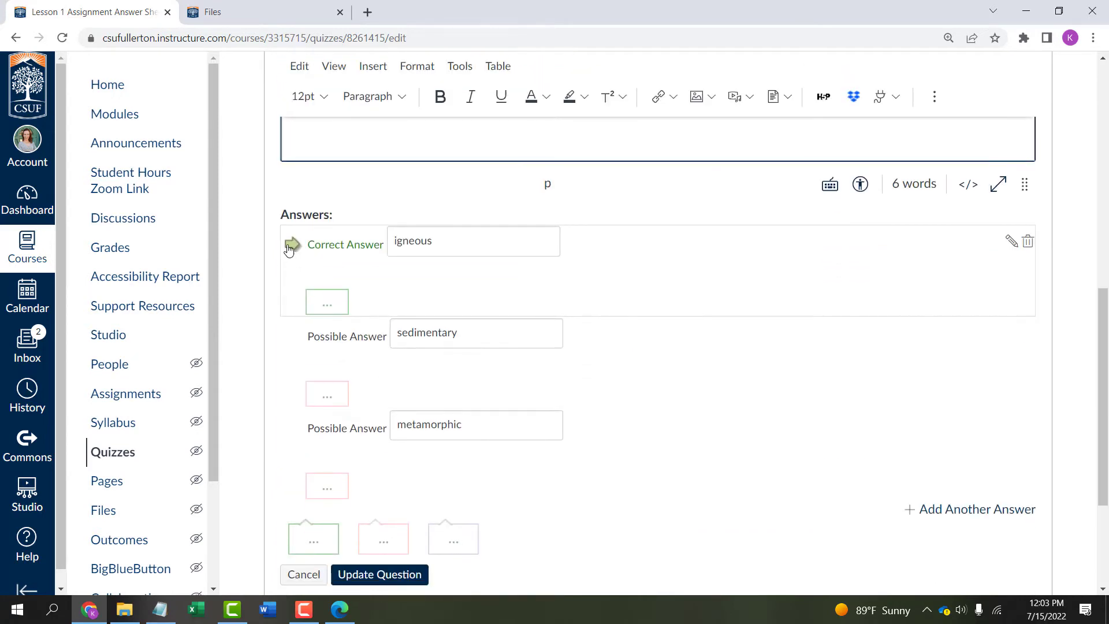
pyautogui.click(292, 337)
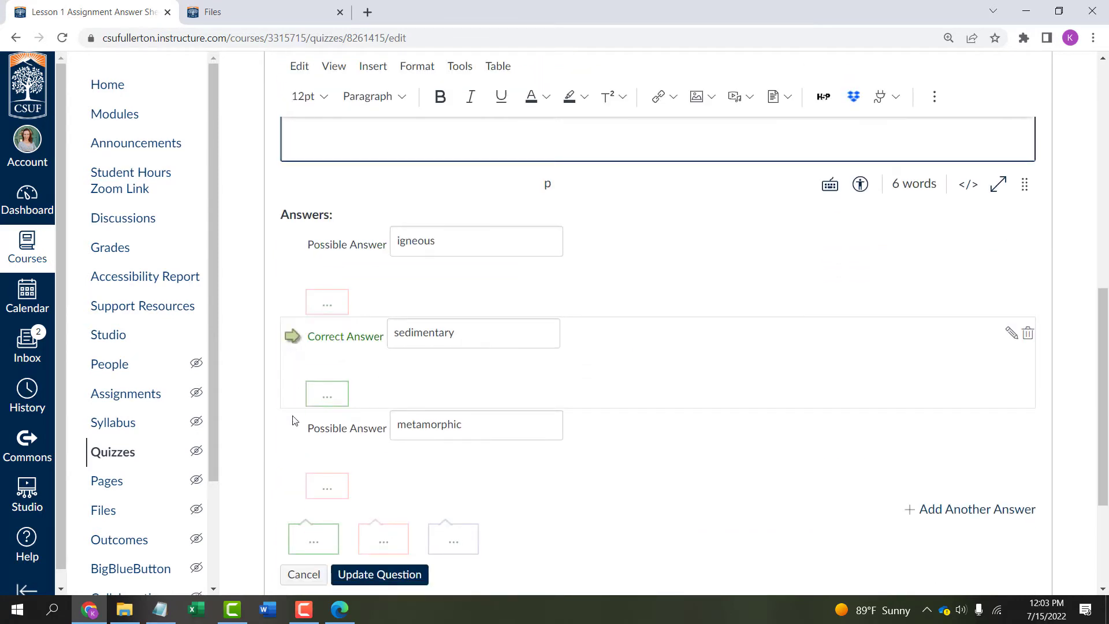
pyautogui.click(292, 428)
pyautogui.click(293, 244)
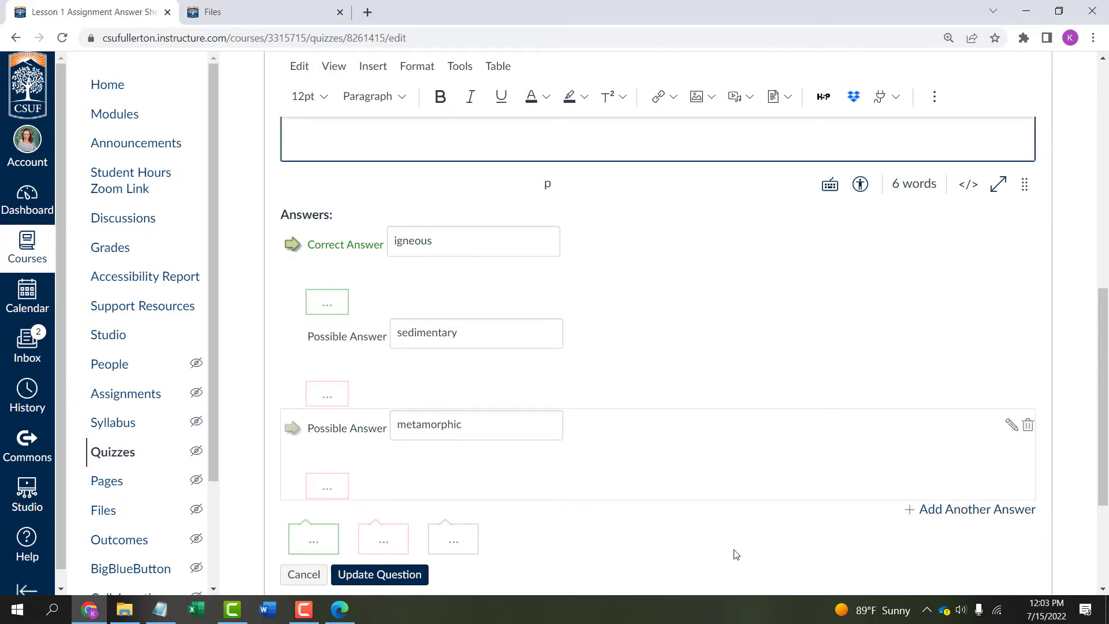
pyautogui.click(371, 577)
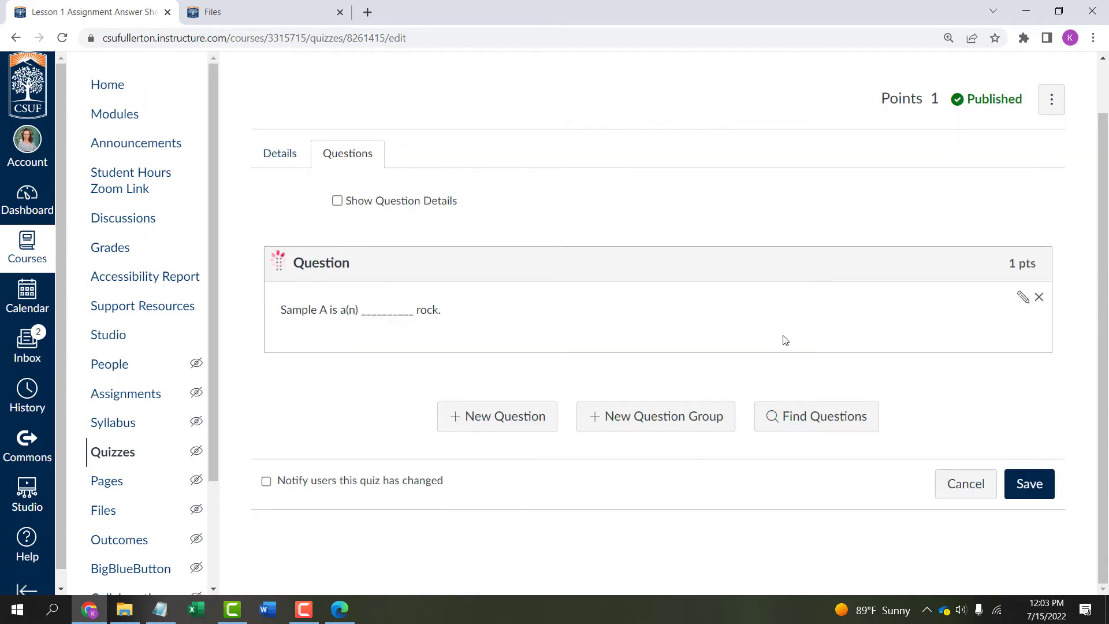
# - Start another quiz question and copy question 2, "Sample A is coarse-grained.", from the assignment PDF in Edge
pyautogui.click(458, 422)
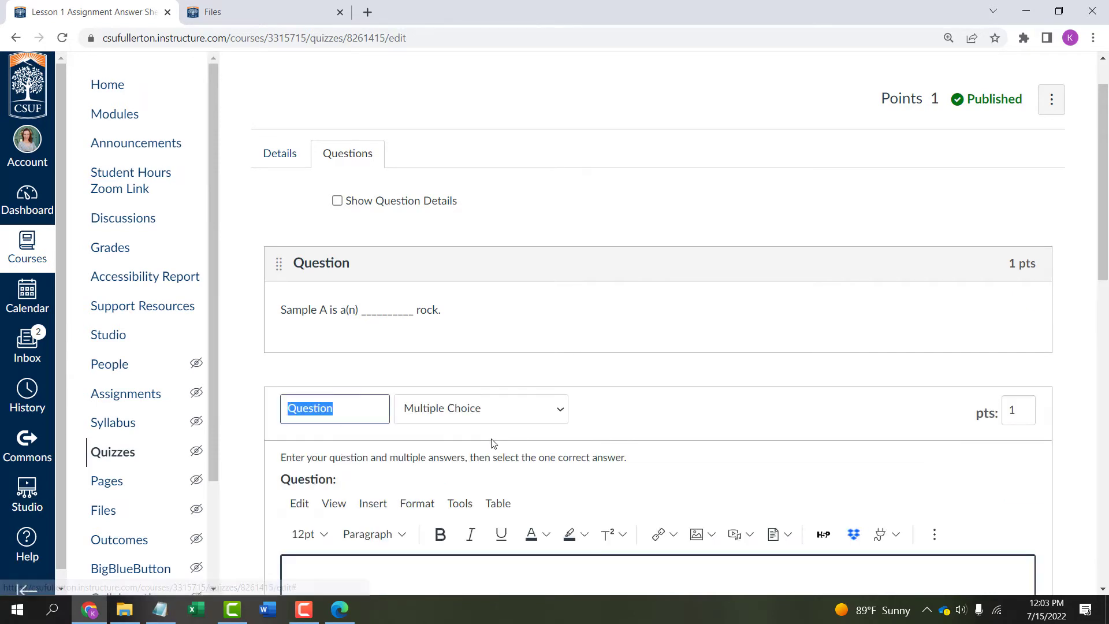
pyautogui.click(340, 609)
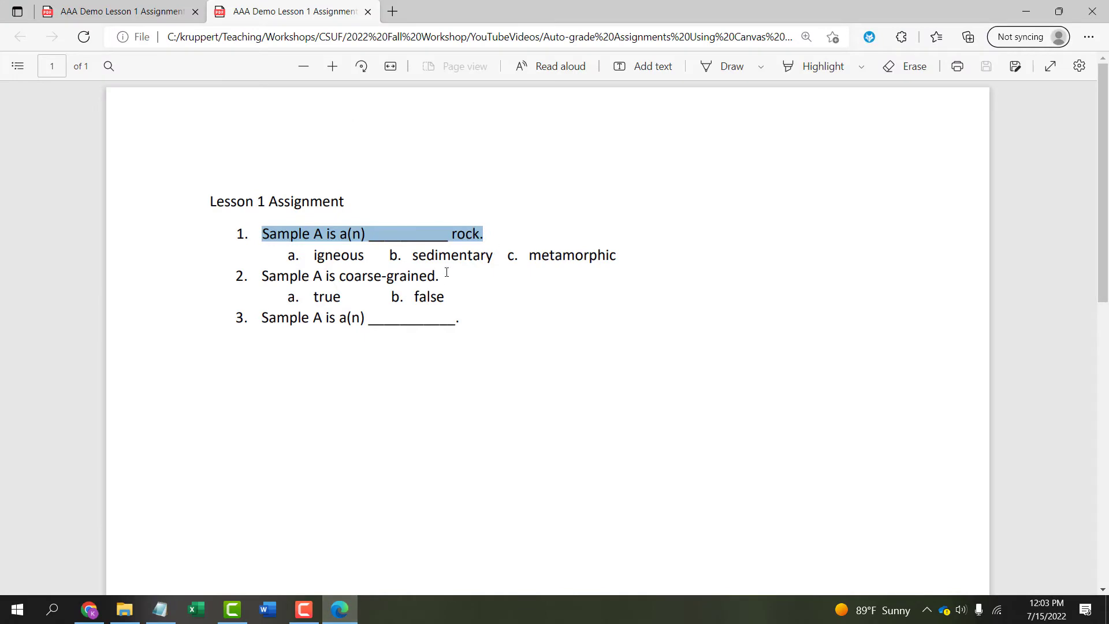
pyautogui.moveTo(437, 276); pyautogui.dragTo(255, 276)
pyautogui.hotkey('ctrl', 'c')
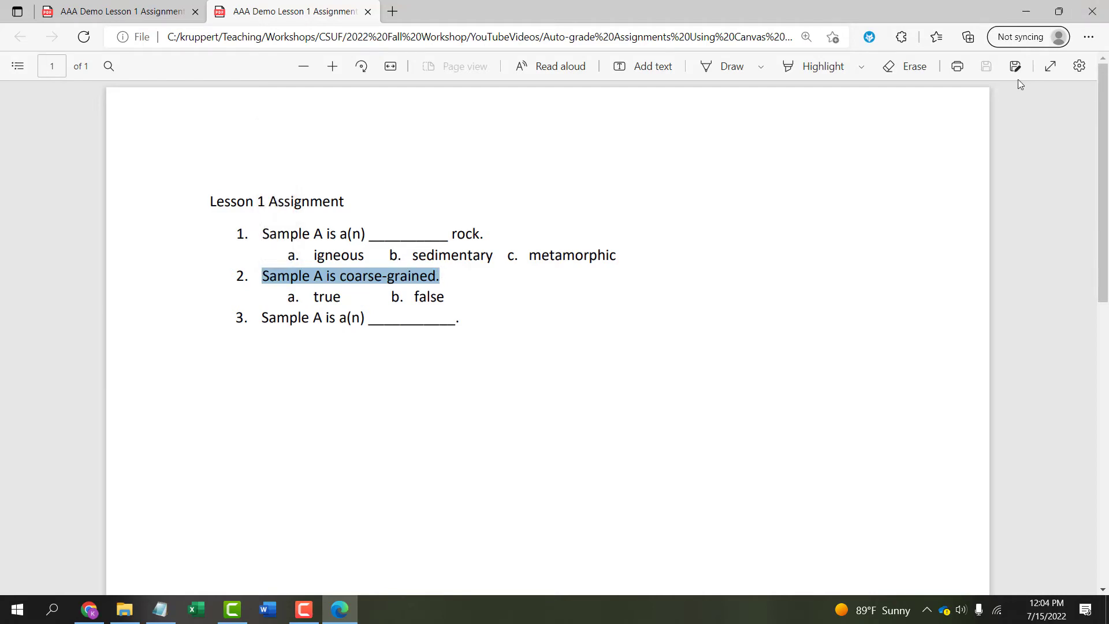
pyautogui.click(1025, 12)
# - Make the new question True/False, paste the copied sentence as its text, and save it with True as the correct answer
pyautogui.scroll(-3, 484, 446)
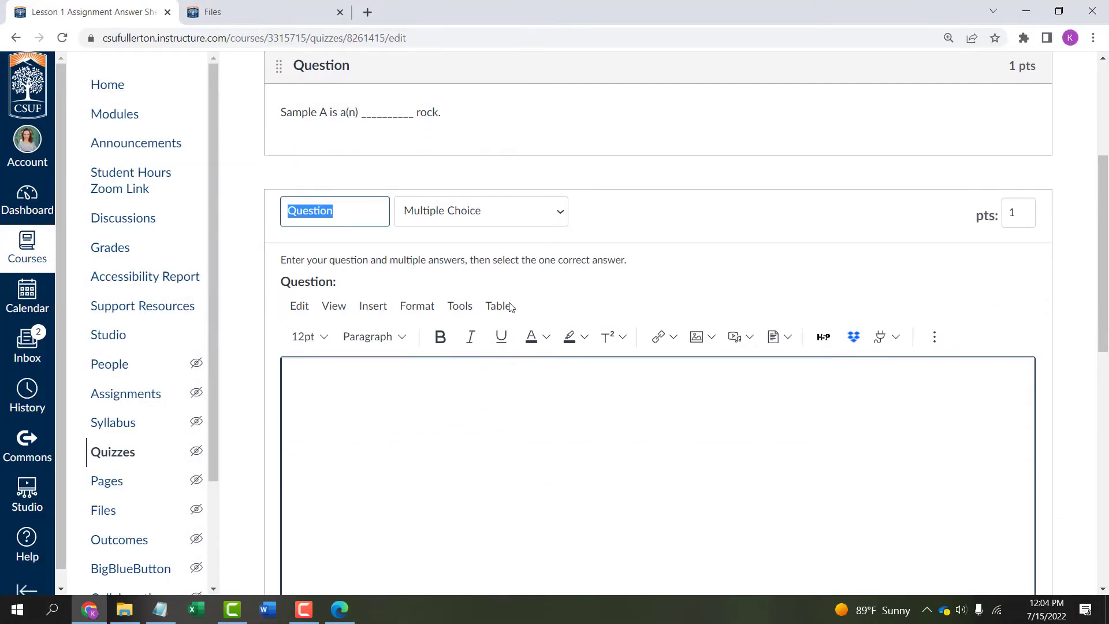
pyautogui.click(558, 191)
pyautogui.click(472, 227)
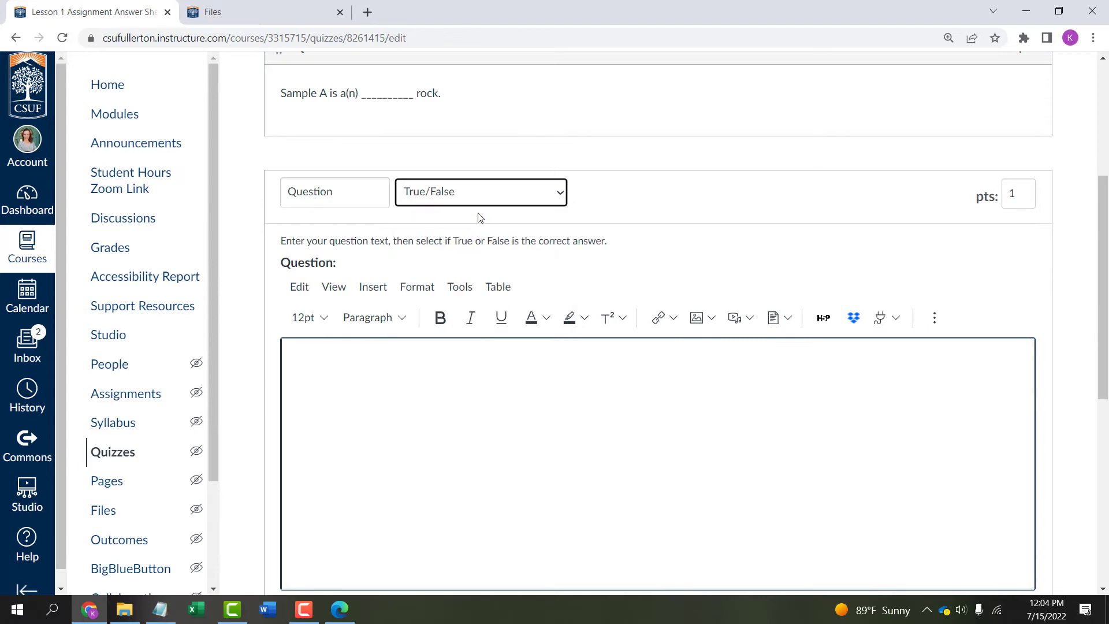
pyautogui.click(384, 401)
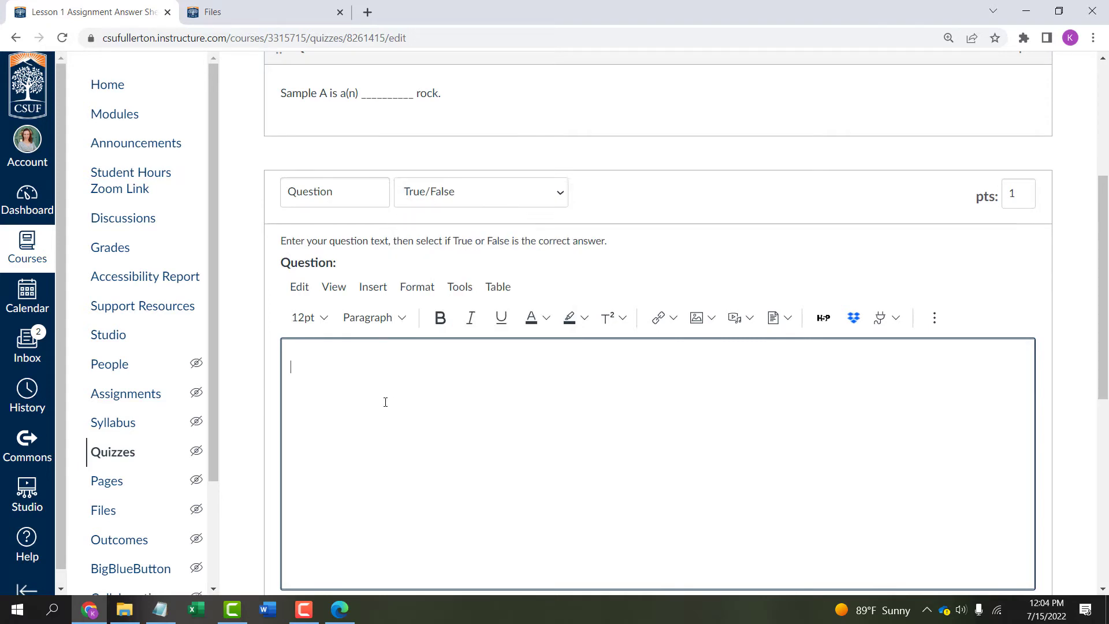
pyautogui.hotkey('ctrl', 'v')
pyautogui.scroll(-5, 512, 410)
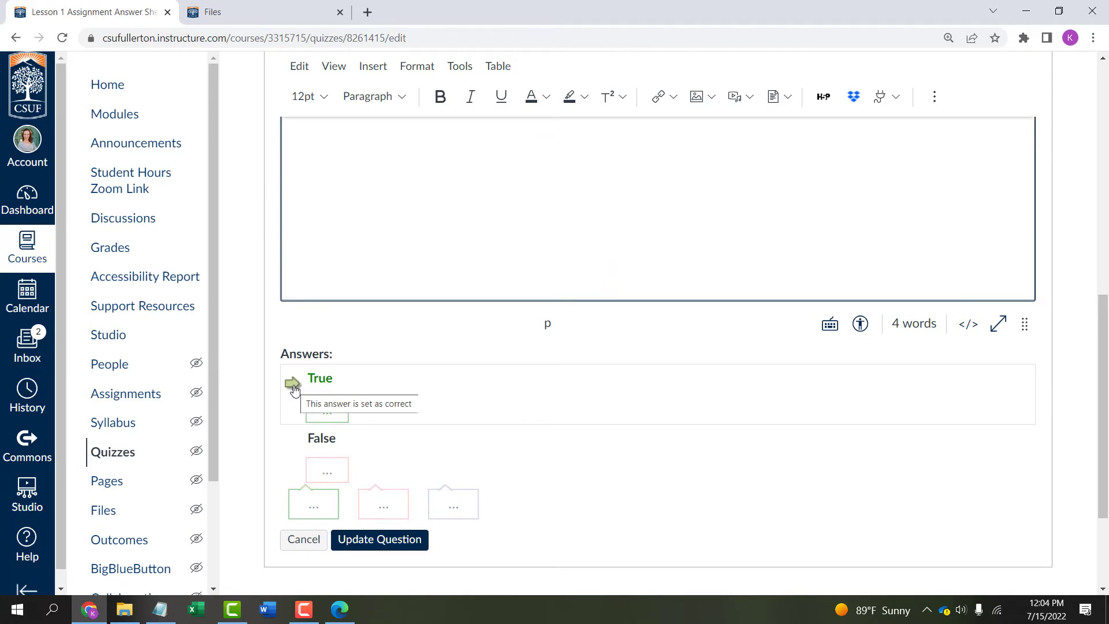
pyautogui.click(370, 541)
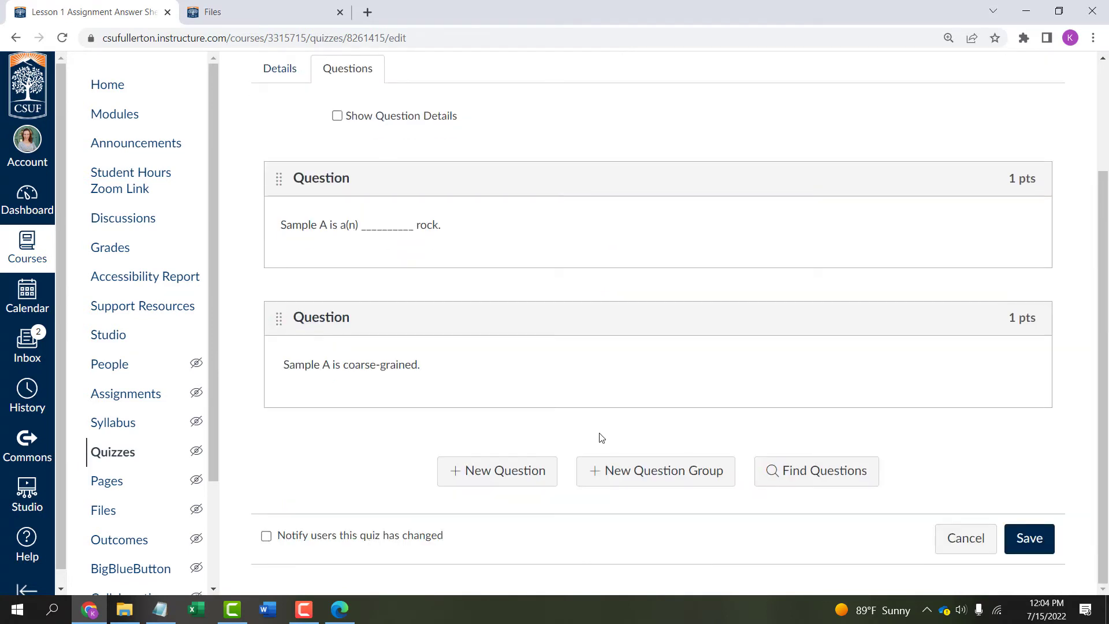
# - Show the question details and review the answers of both quiz questions
pyautogui.click(337, 116)
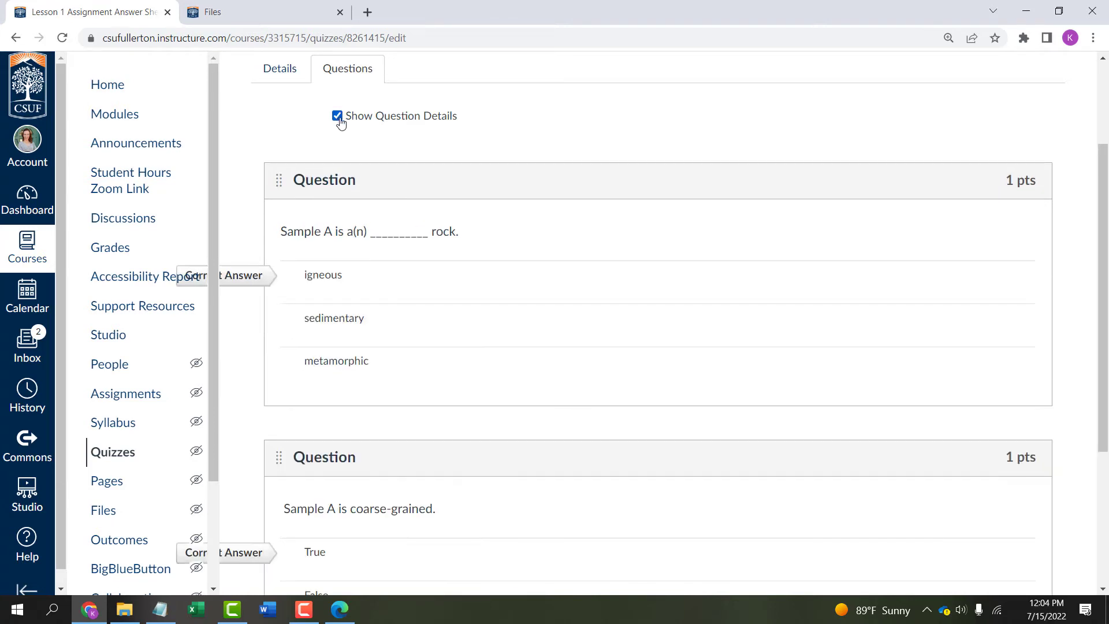
pyautogui.scroll(-1, 433, 360)
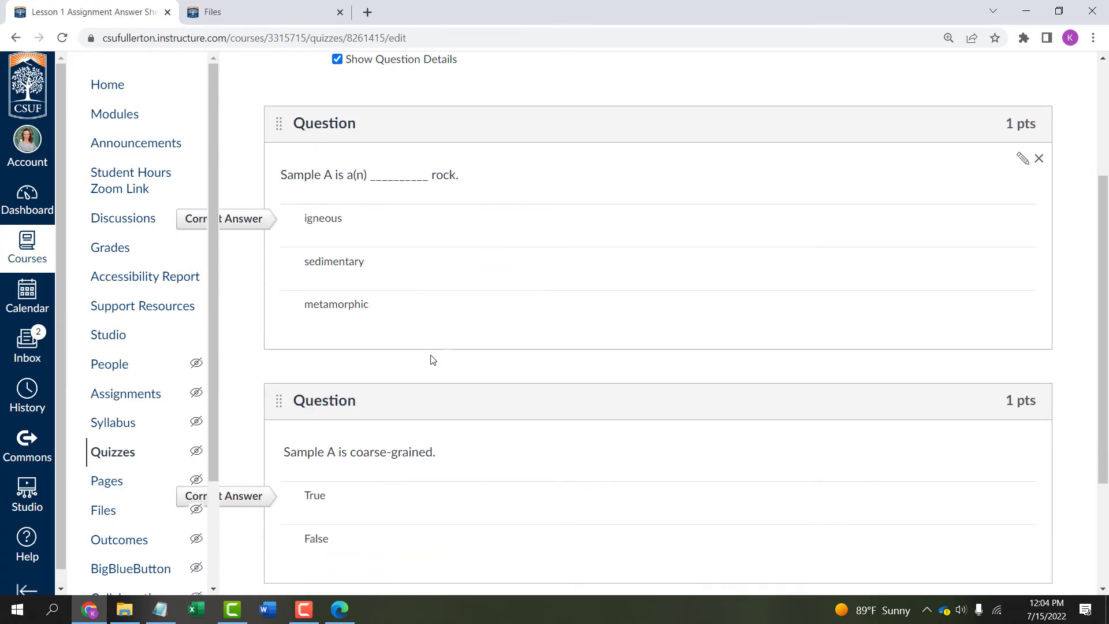
pyautogui.scroll(-3, 433, 360)
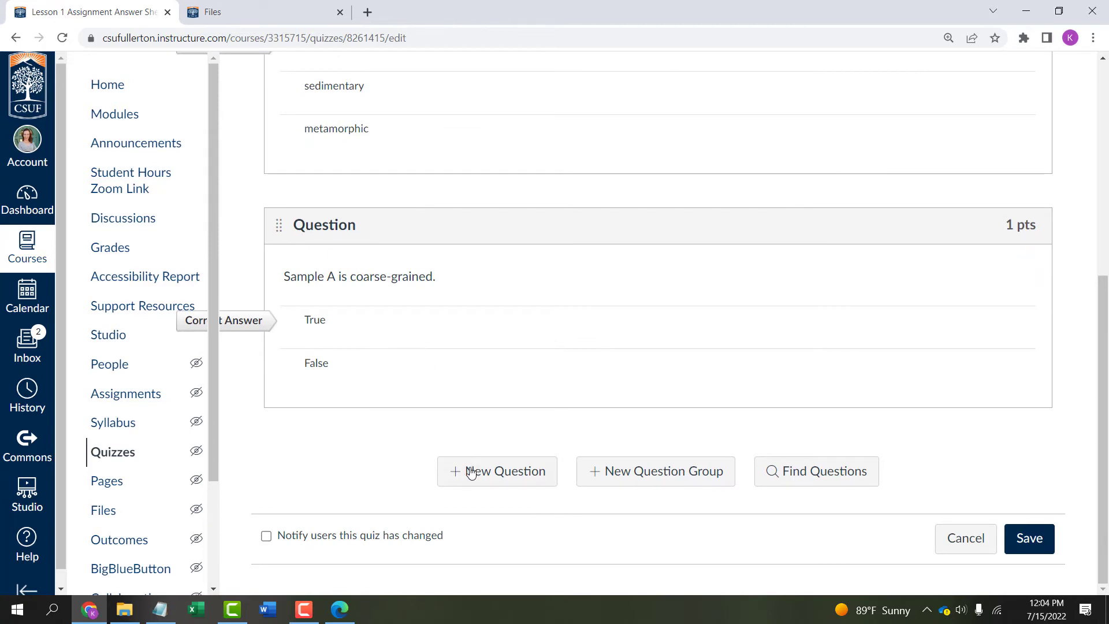
# - Start a third quiz question and copy question 3, "Sample A is a(n) ___________.", from the assignment PDF in Edge
pyautogui.click(471, 472)
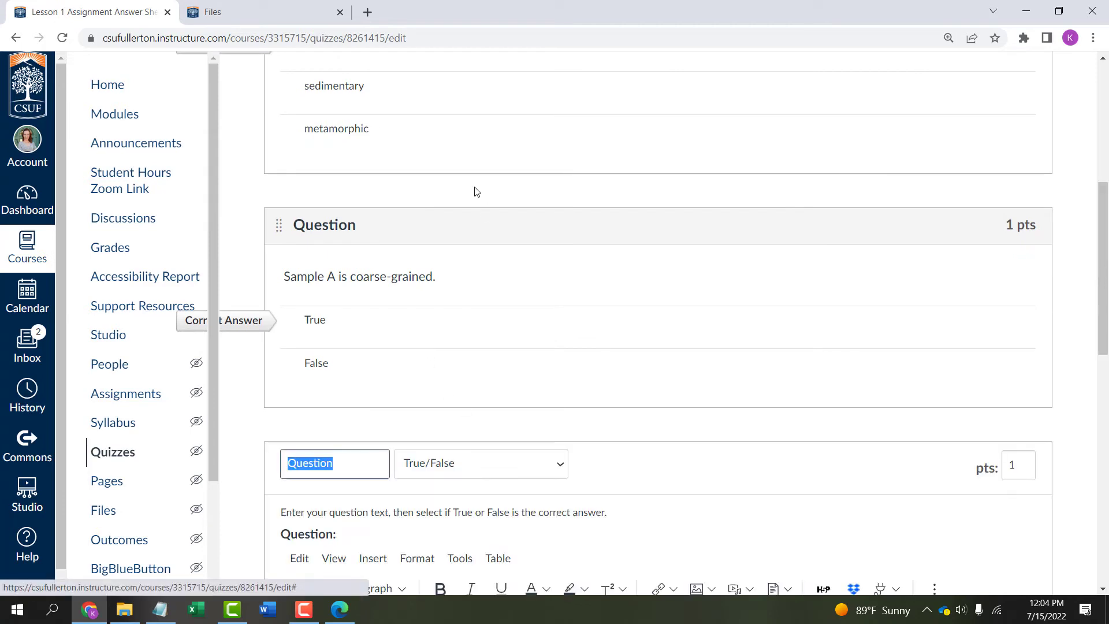
pyautogui.click(339, 609)
pyautogui.moveTo(464, 321); pyautogui.dragTo(254, 318)
pyautogui.hotkey('ctrl', 'c')
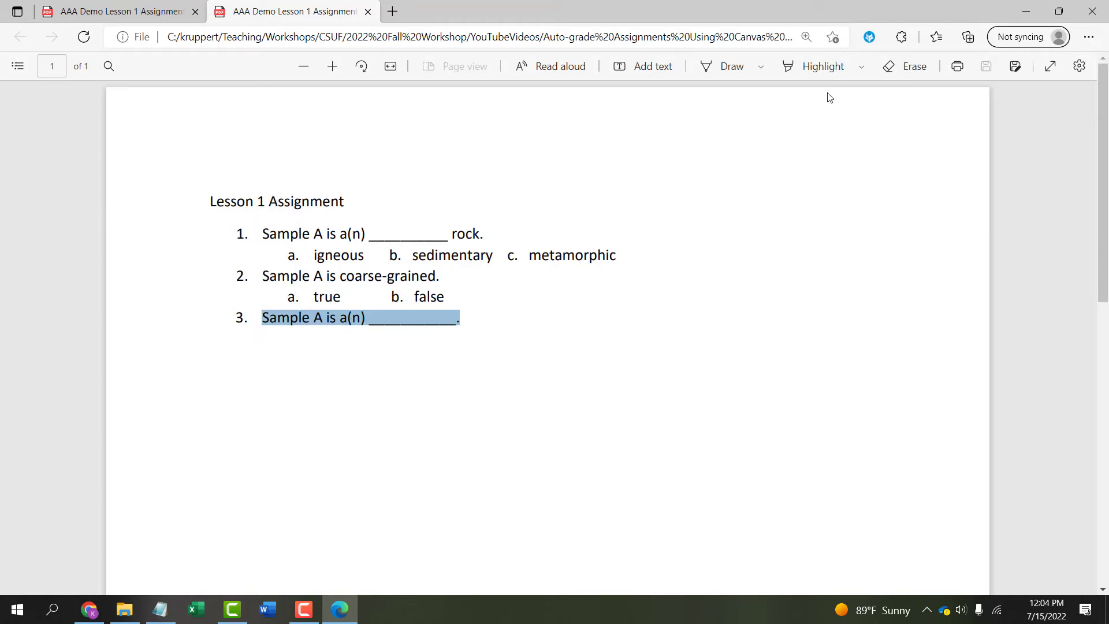
pyautogui.click(1026, 11)
# - Change the third question's type to Fill In the Blank and paste the copied sentence as its text
pyautogui.scroll(-5, 503, 466)
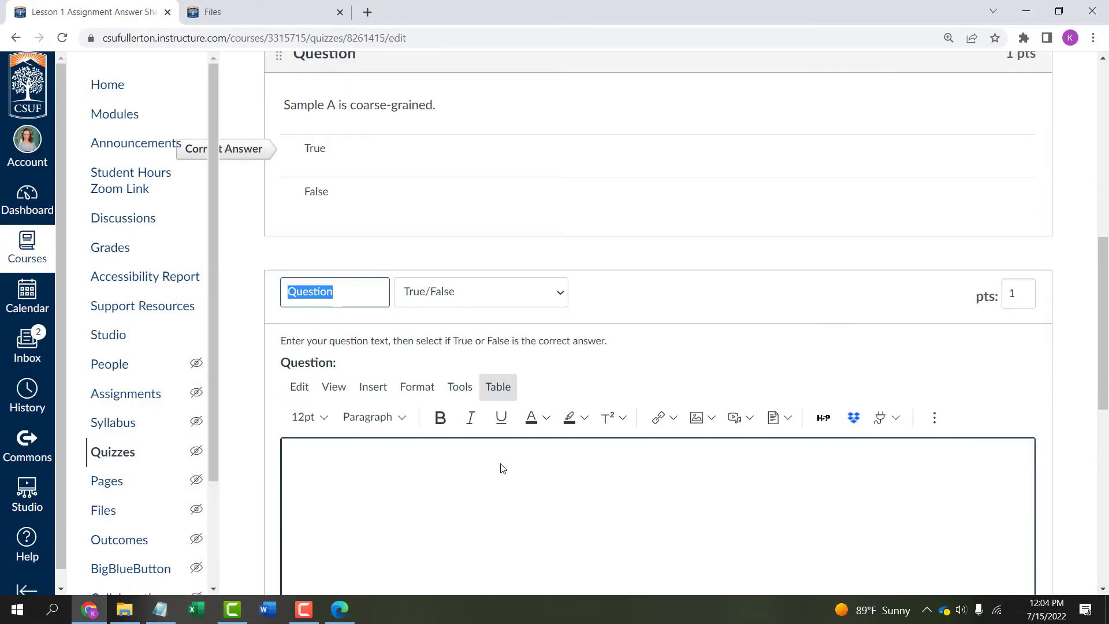
pyautogui.click(559, 180)
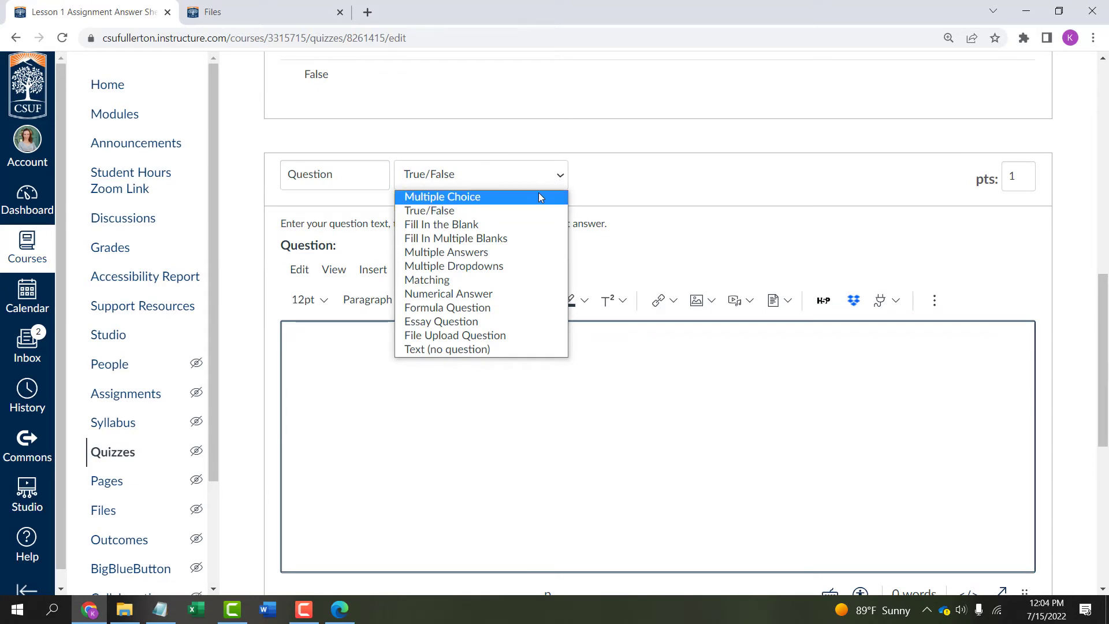
pyautogui.click(481, 227)
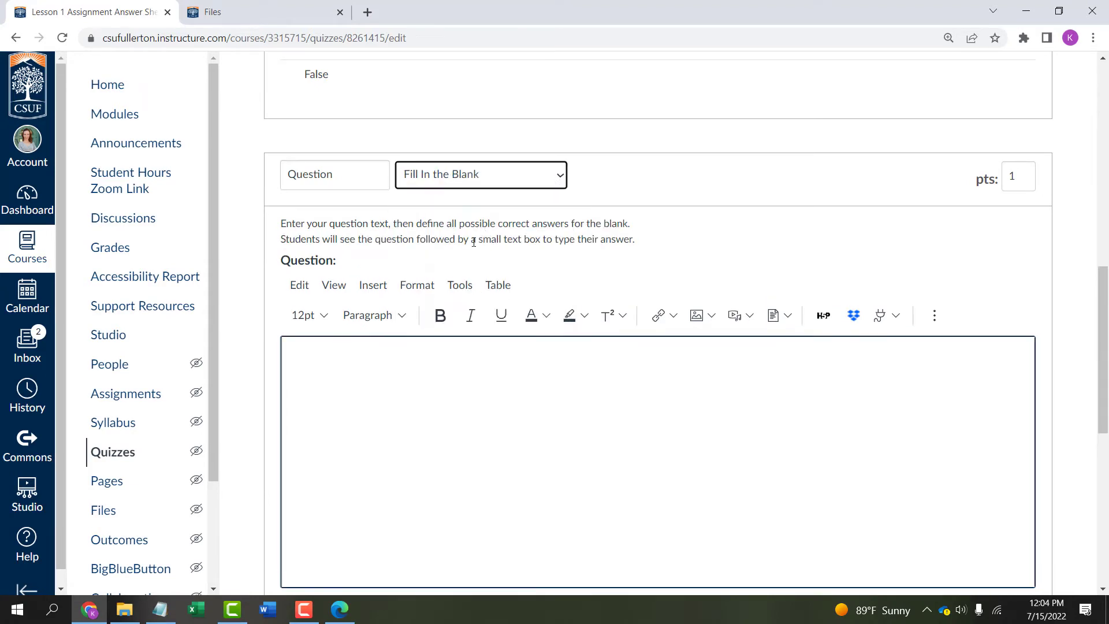
pyautogui.click(418, 434)
pyautogui.hotkey('ctrl', 'v')
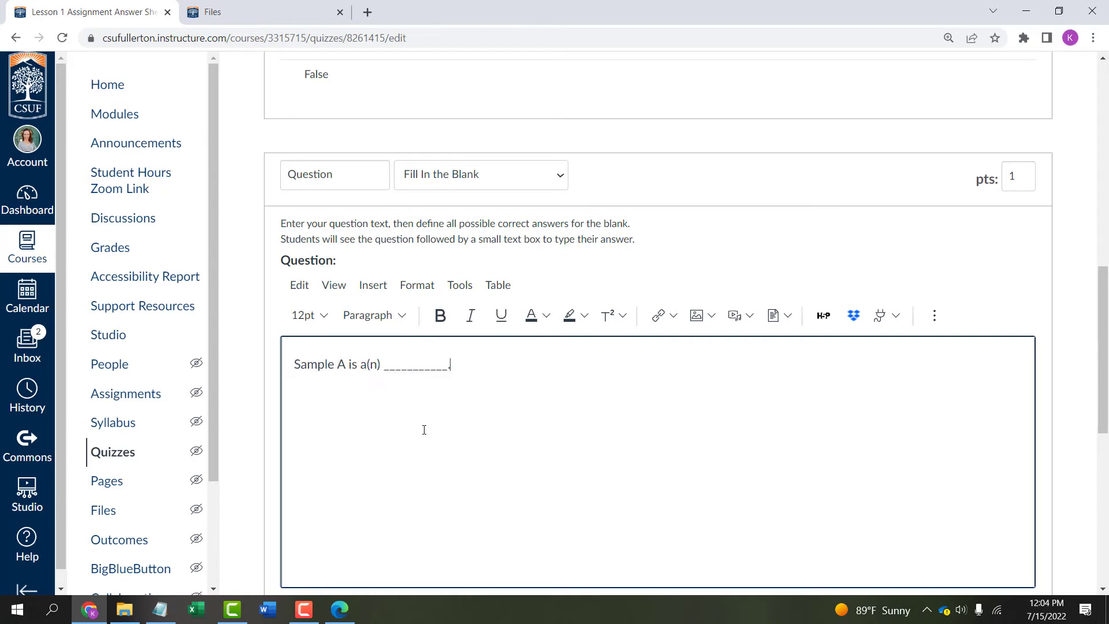
# - Replace the two possible answers of the fill-in-the-blank question with "granite" and "granit"
pyautogui.scroll(-4, 562, 359)
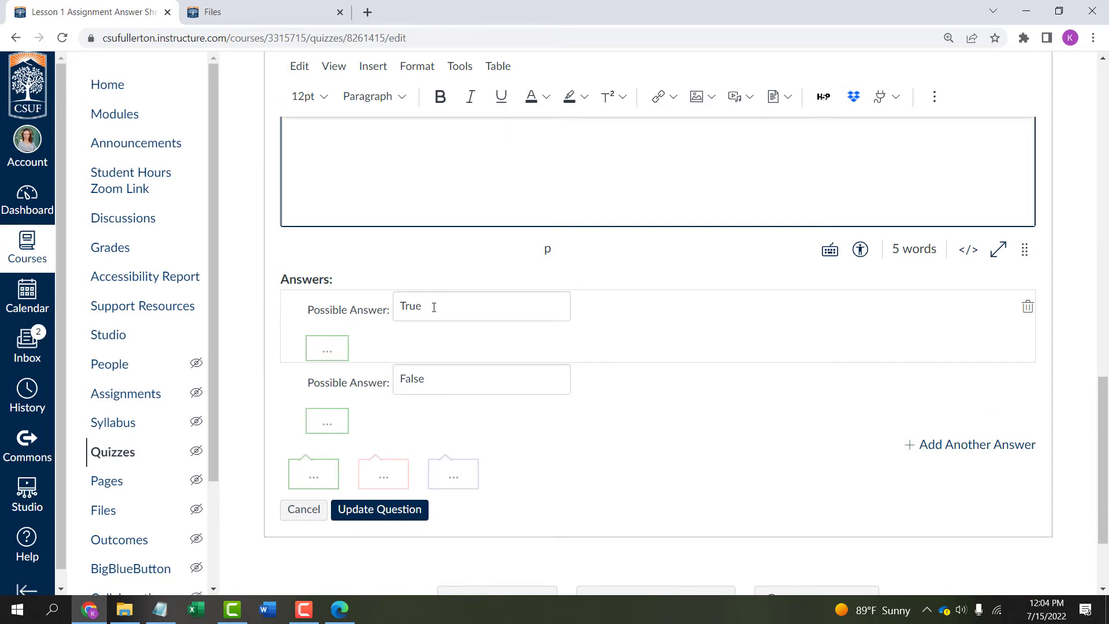
pyautogui.moveTo(434, 307); pyautogui.dragTo(389, 301)
pyautogui.write('grain')
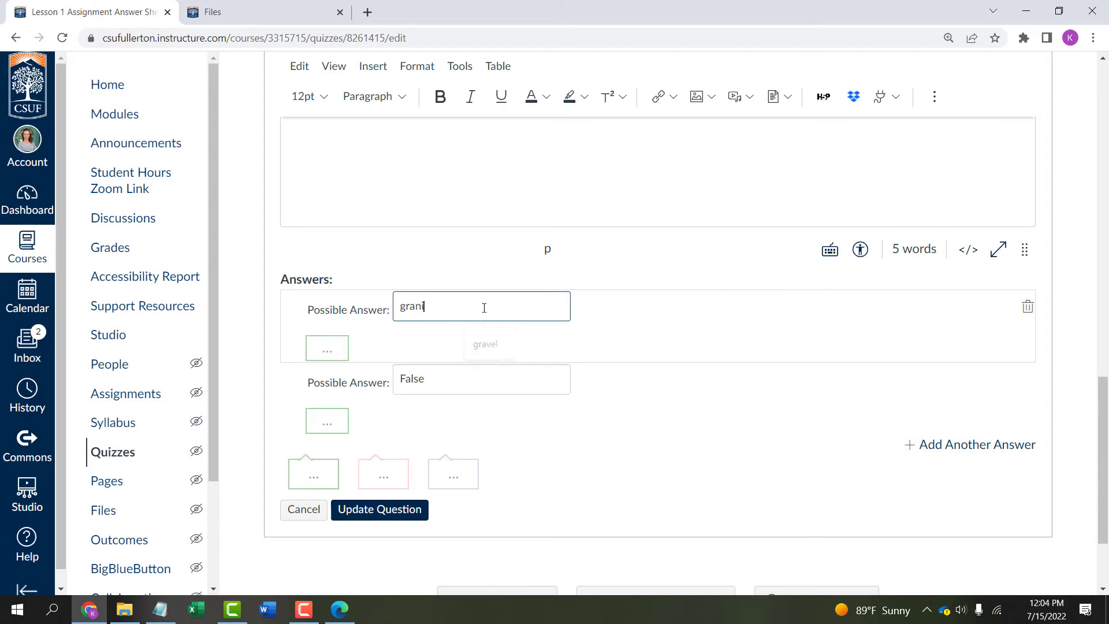
pyautogui.write('te')
pyautogui.scroll(4, 503, 331)
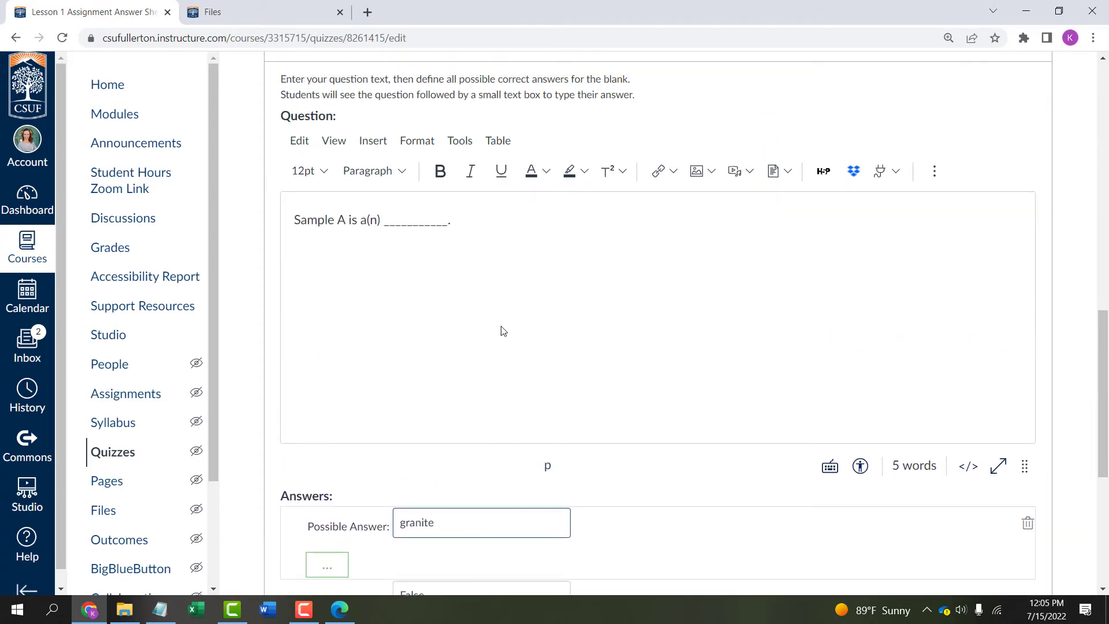
pyautogui.scroll(-4, 503, 331)
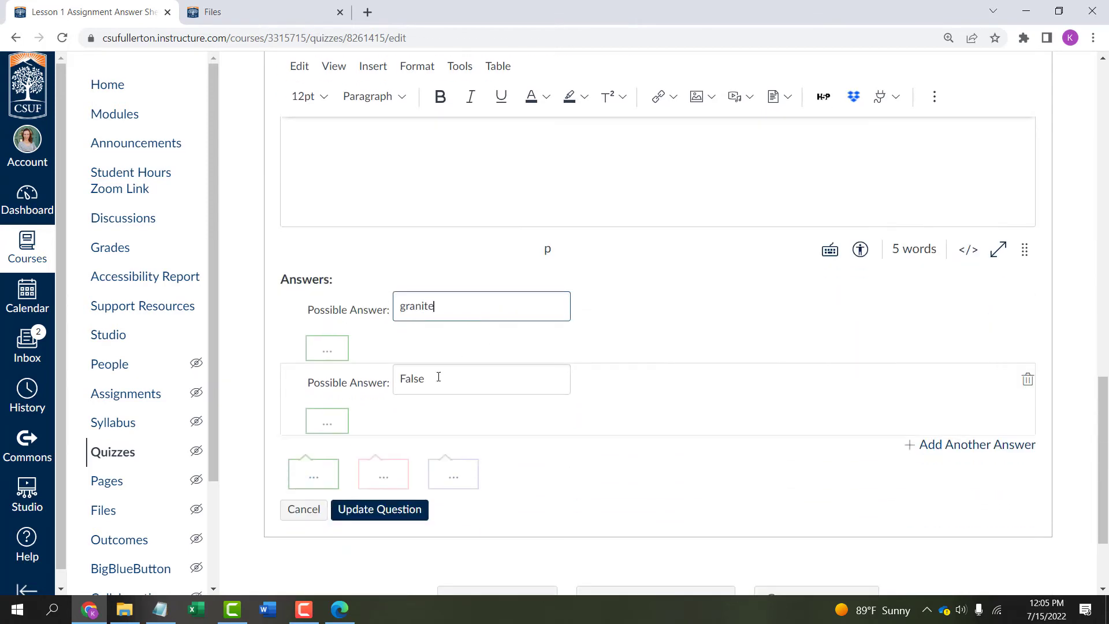
pyautogui.doubleClick(425, 379)
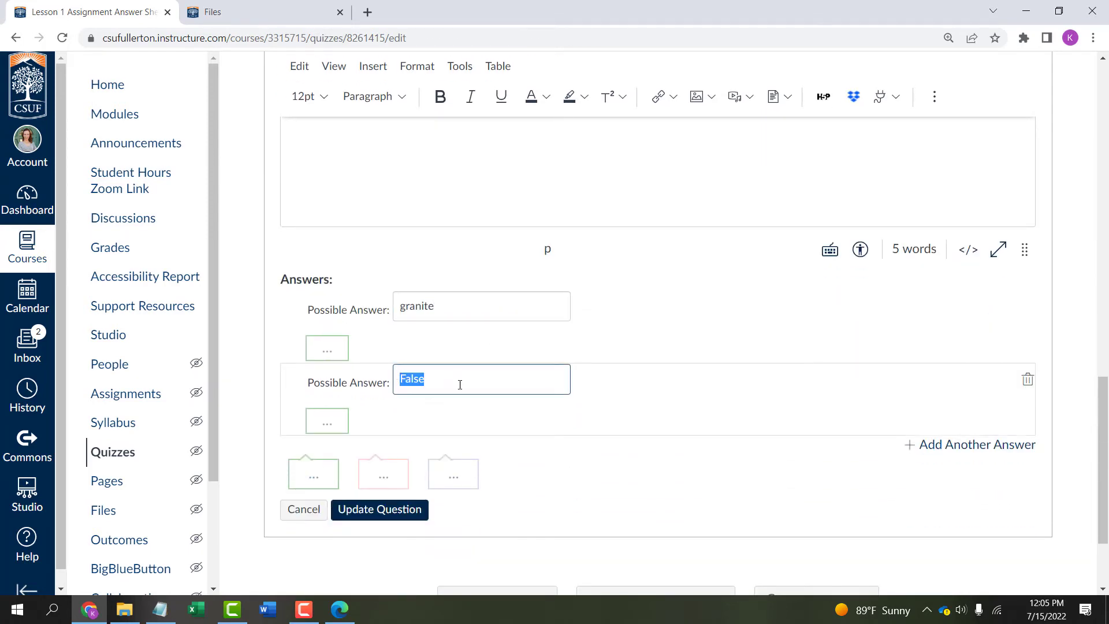
pyautogui.write('granit')
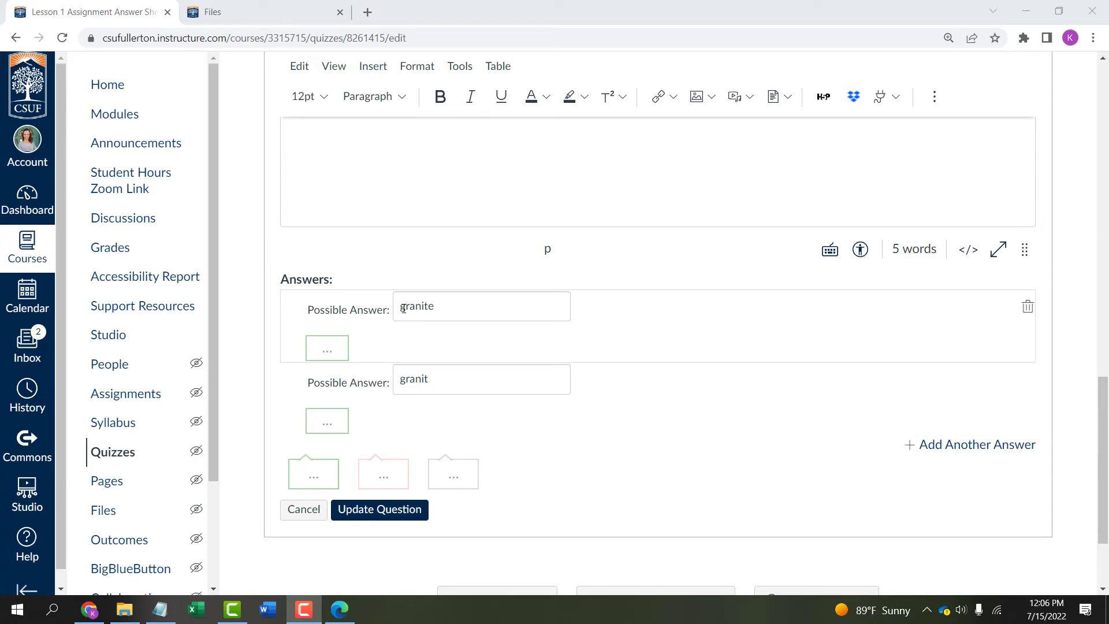
# - Add "granodiorite" as a third possible answer and save the fill-in-the-blank question
pyautogui.click(954, 452)
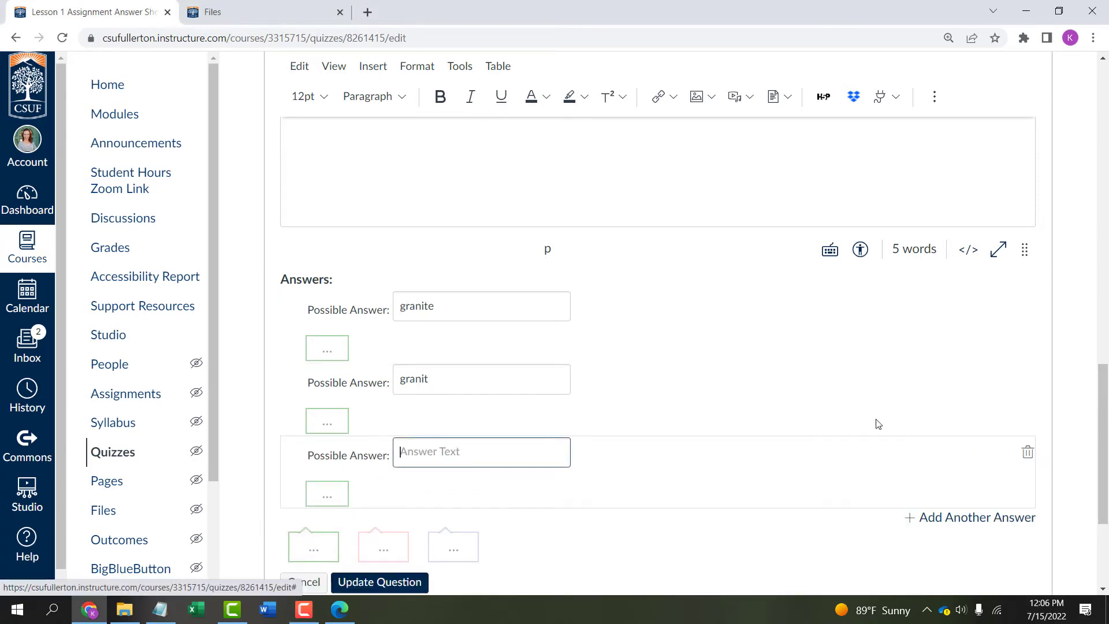
pyautogui.click(411, 457)
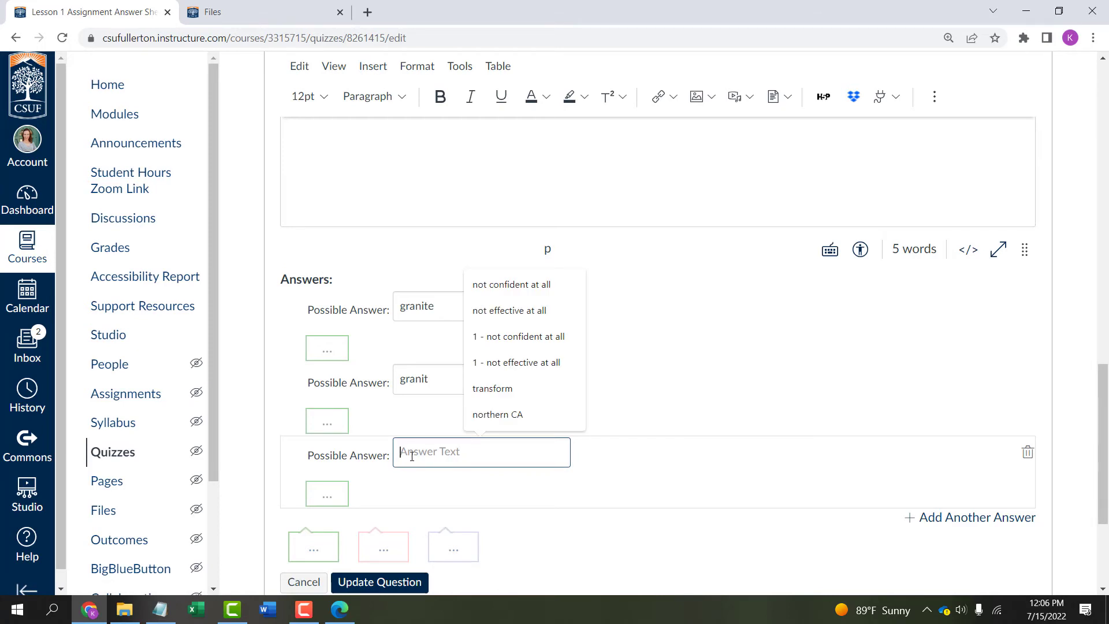
pyautogui.write('granodiorite')
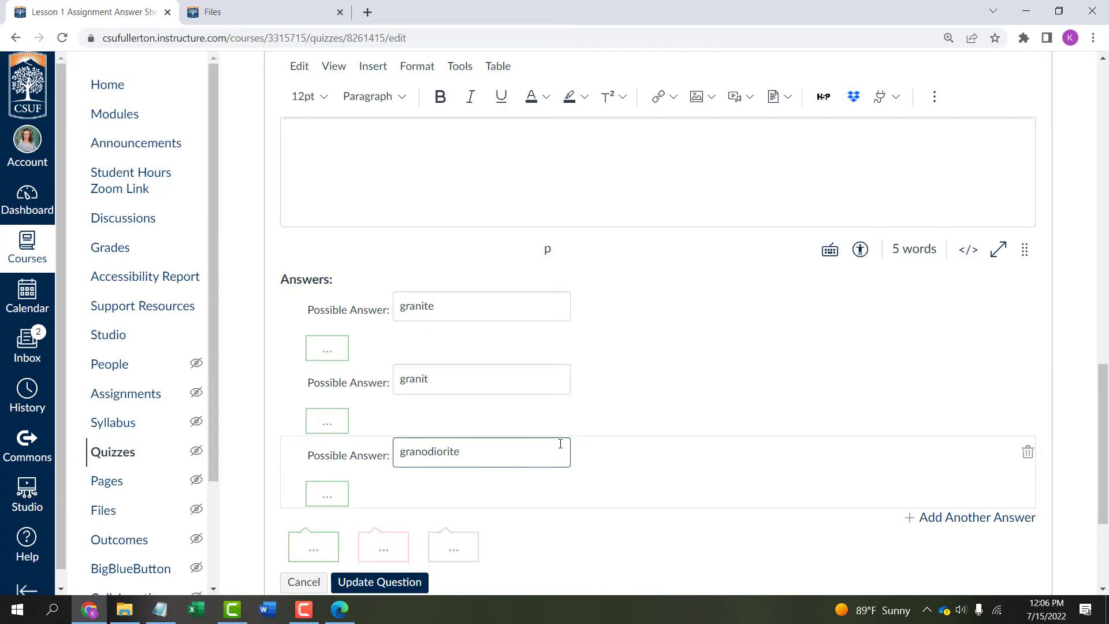
pyautogui.scroll(5, 650, 446)
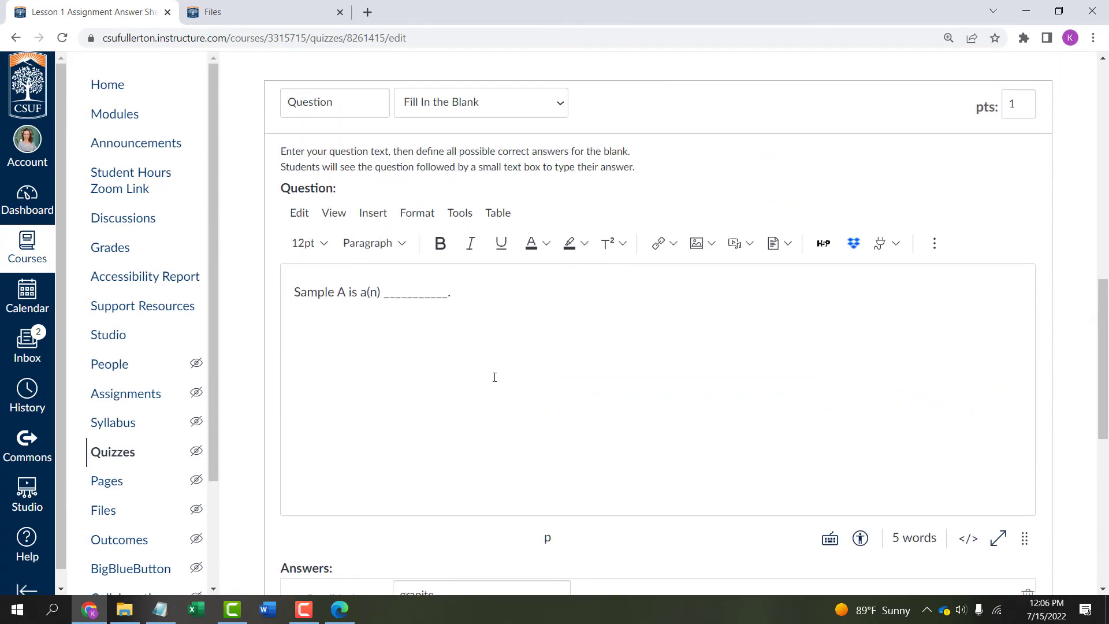
pyautogui.scroll(-6, 651, 441)
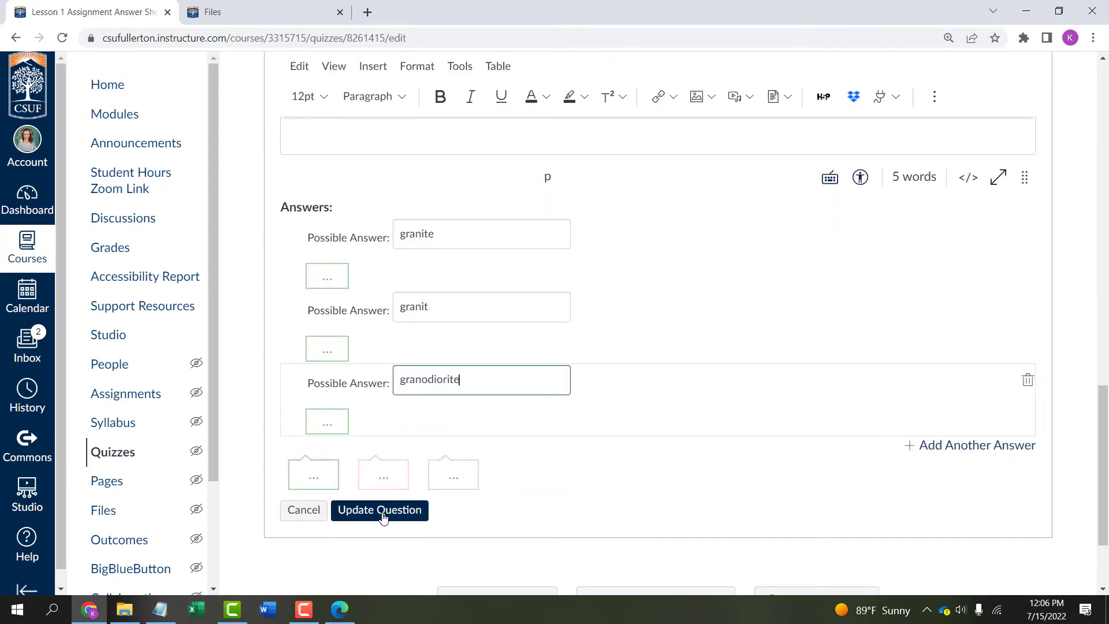
pyautogui.click(380, 511)
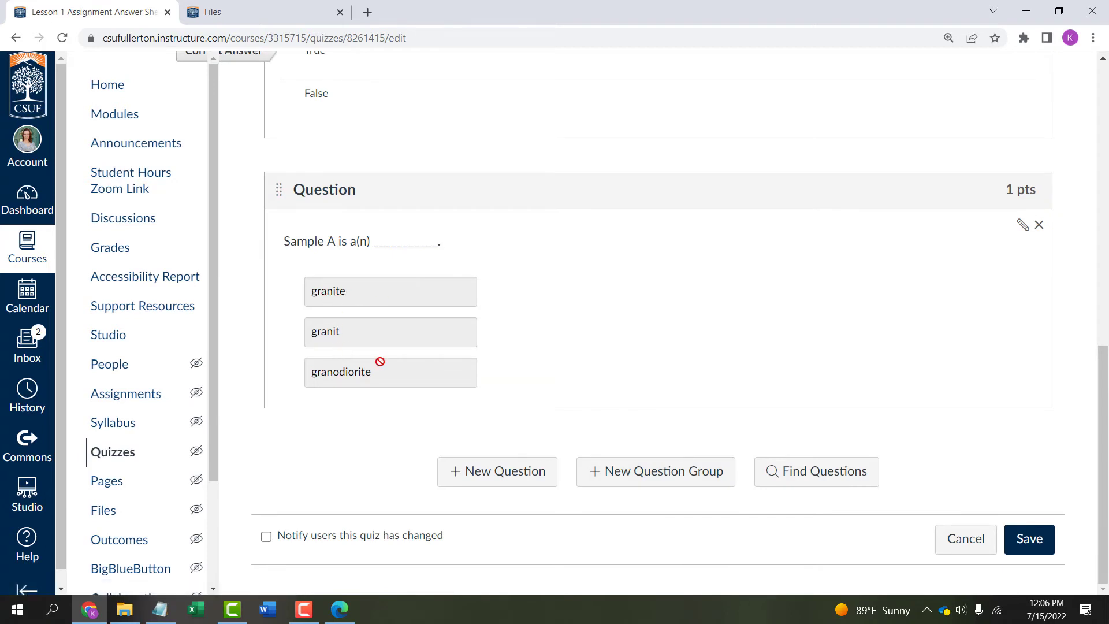
# - Add a new Essay Question with the text "Describe where you might find this rock in California."
pyautogui.click(486, 471)
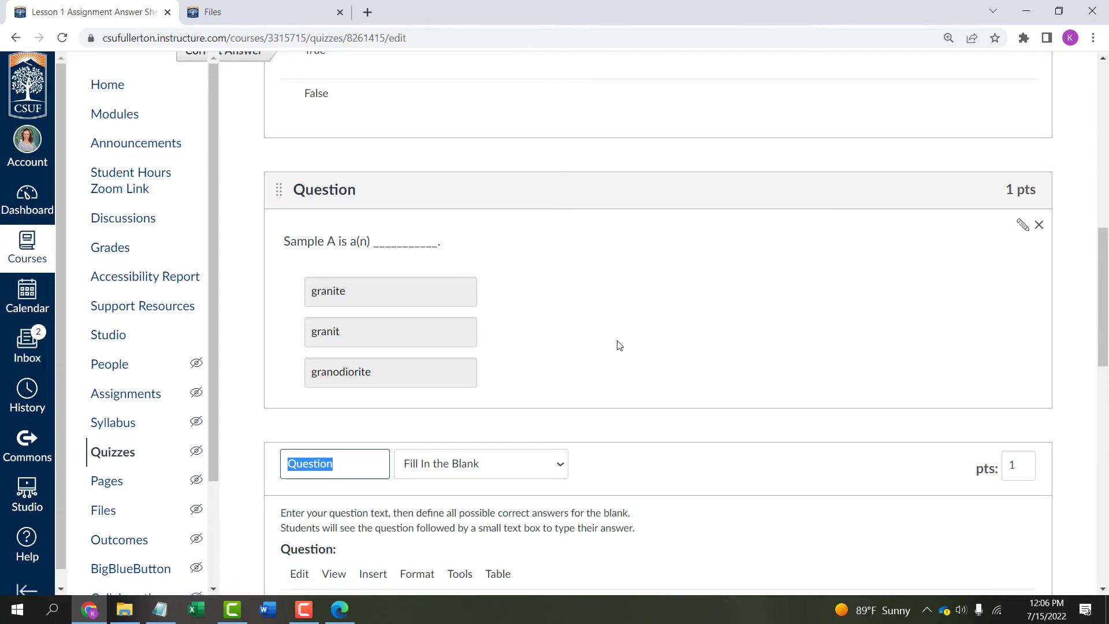
pyautogui.click(563, 254)
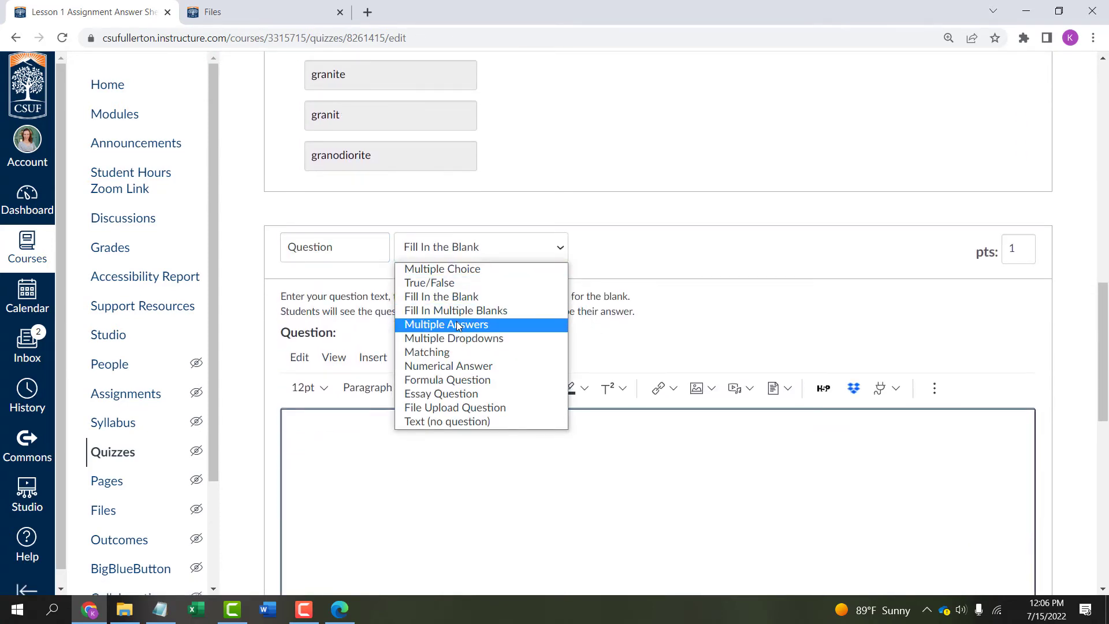
pyautogui.click(536, 393)
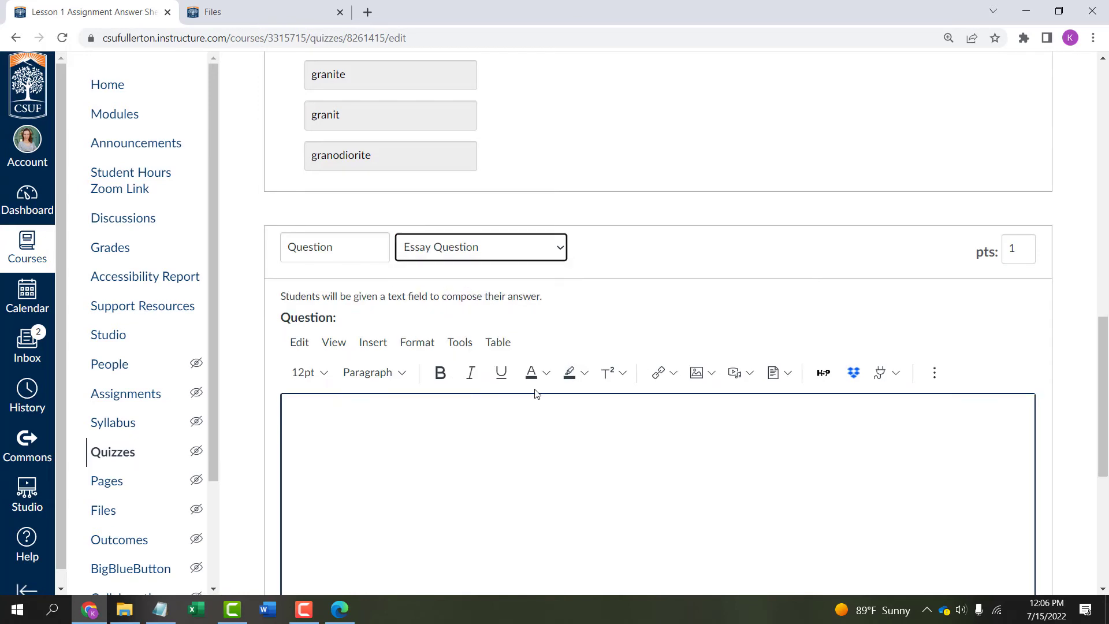
pyautogui.click(361, 465)
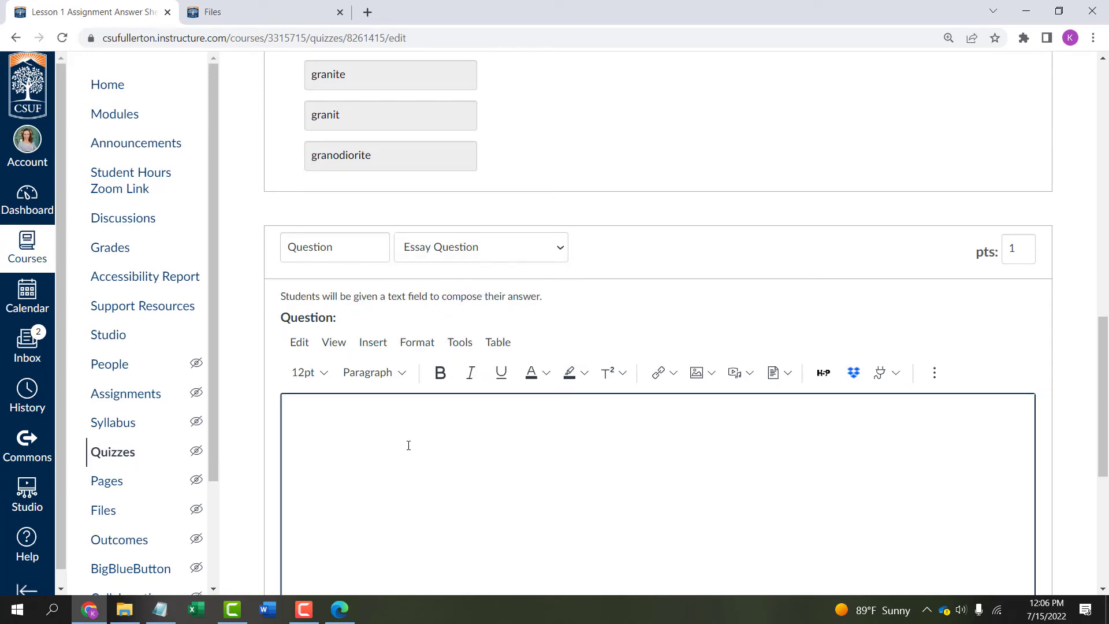
pyautogui.write('Describe where you might find')
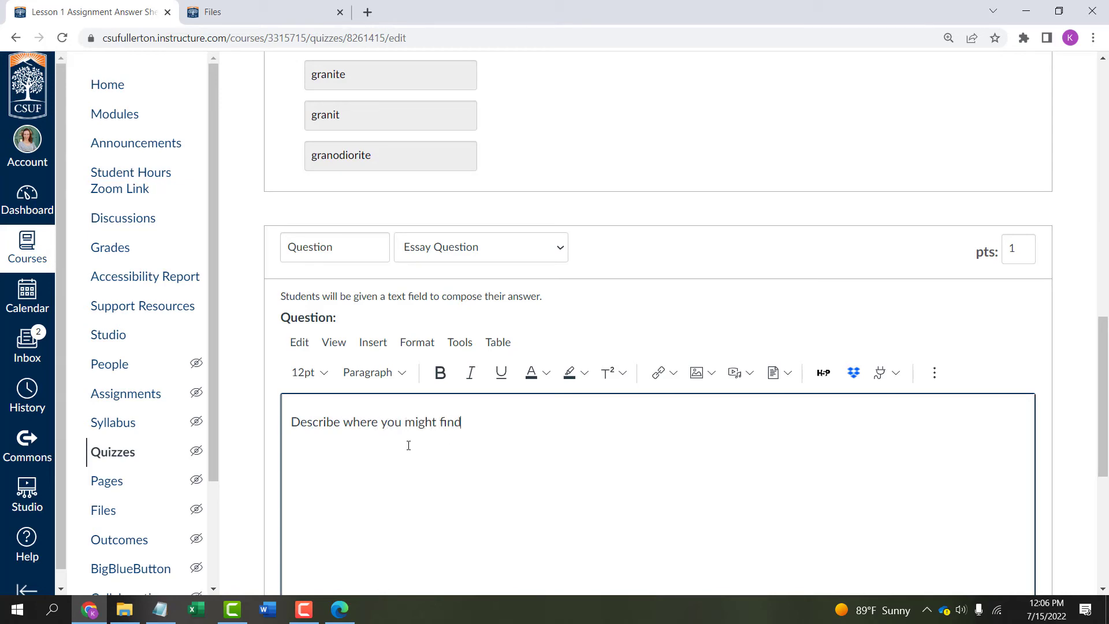
pyautogui.write(' this rock in California.')
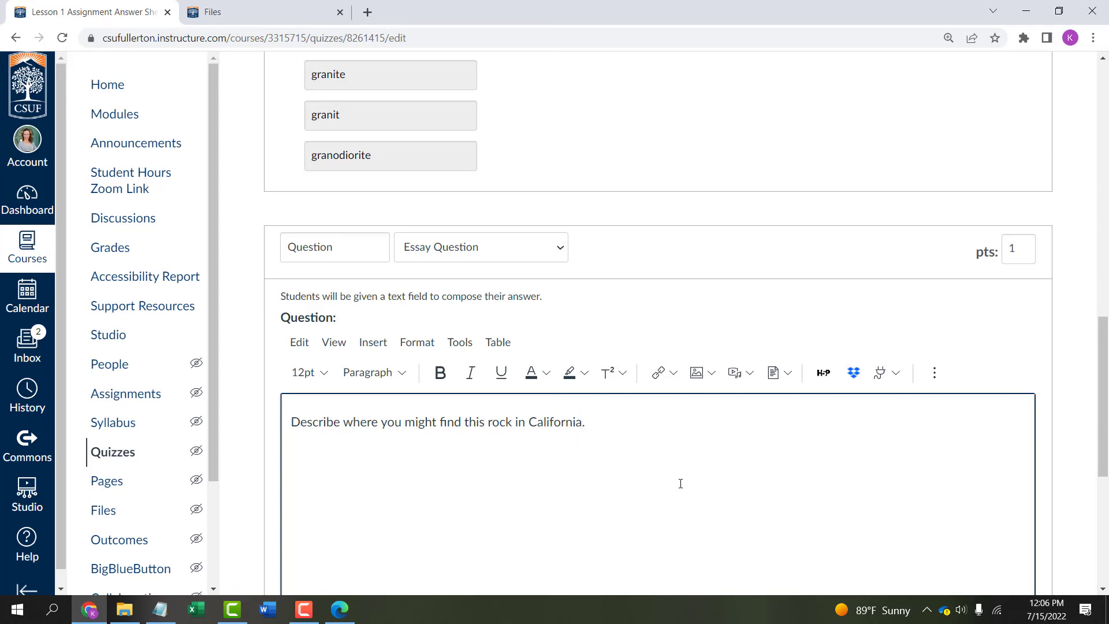
# - Update the essay question about finding the rock in California, check the assignment PDF, and save the quiz
pyautogui.scroll(-5, 680, 484)
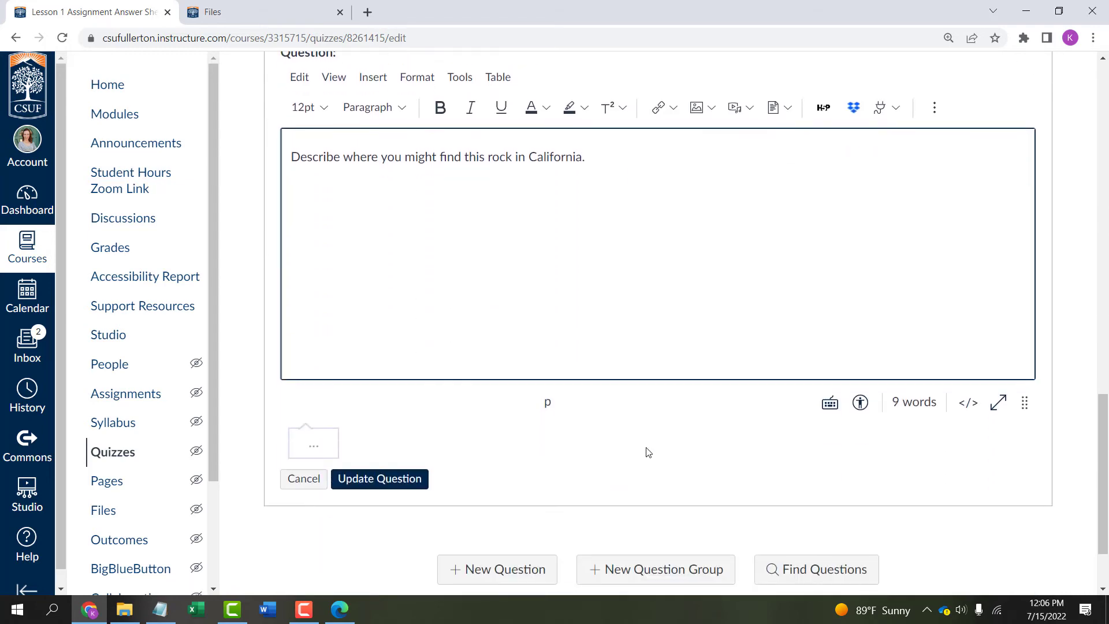
pyautogui.click(384, 383)
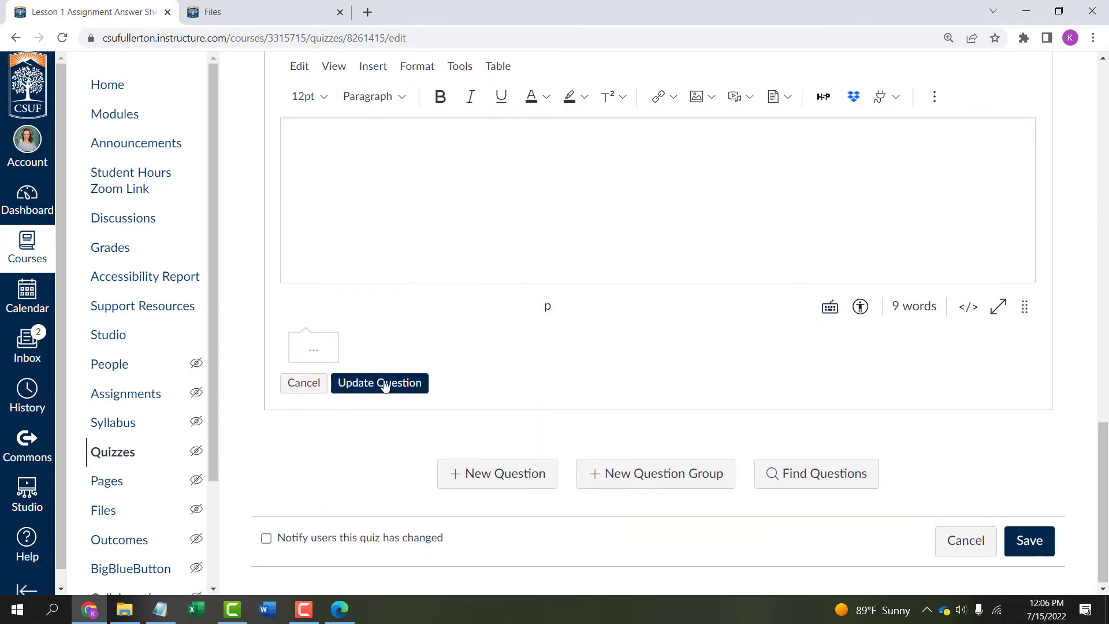
pyautogui.click(340, 610)
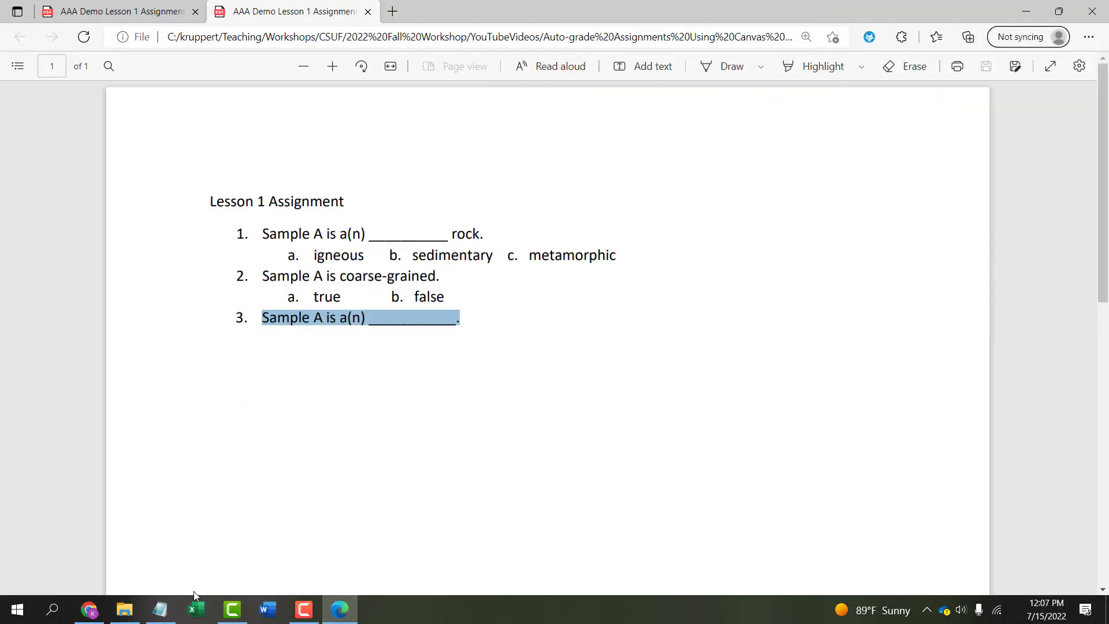
pyautogui.click(341, 612)
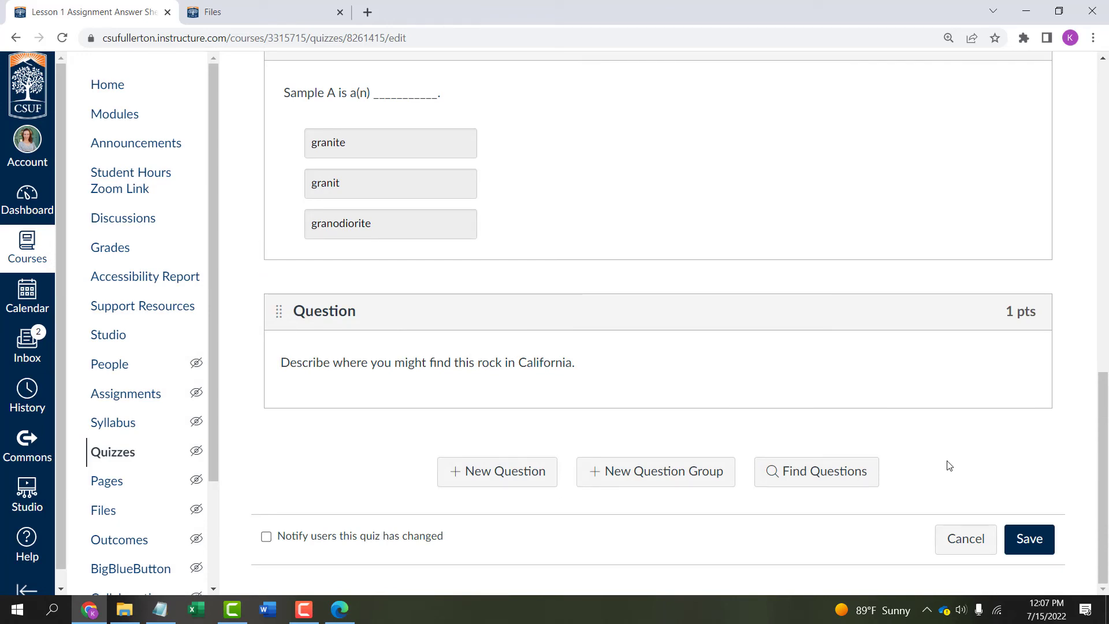
pyautogui.click(1024, 540)
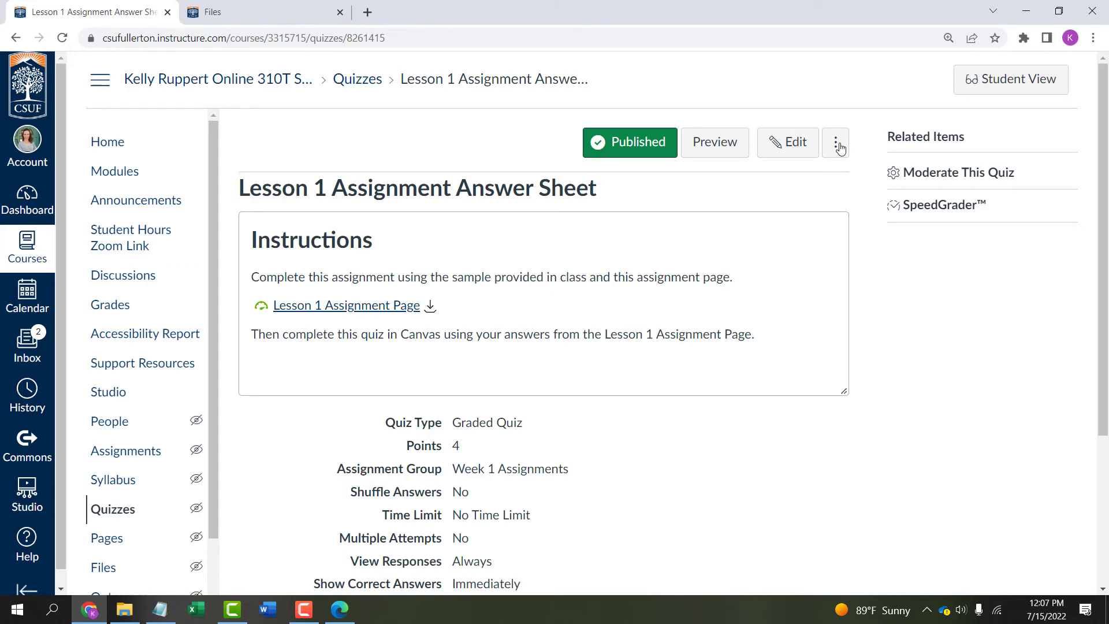
# - Enter Student View for the Lesson 1 Assignment Answer Sheet and start taking the quiz
pyautogui.click(1017, 87)
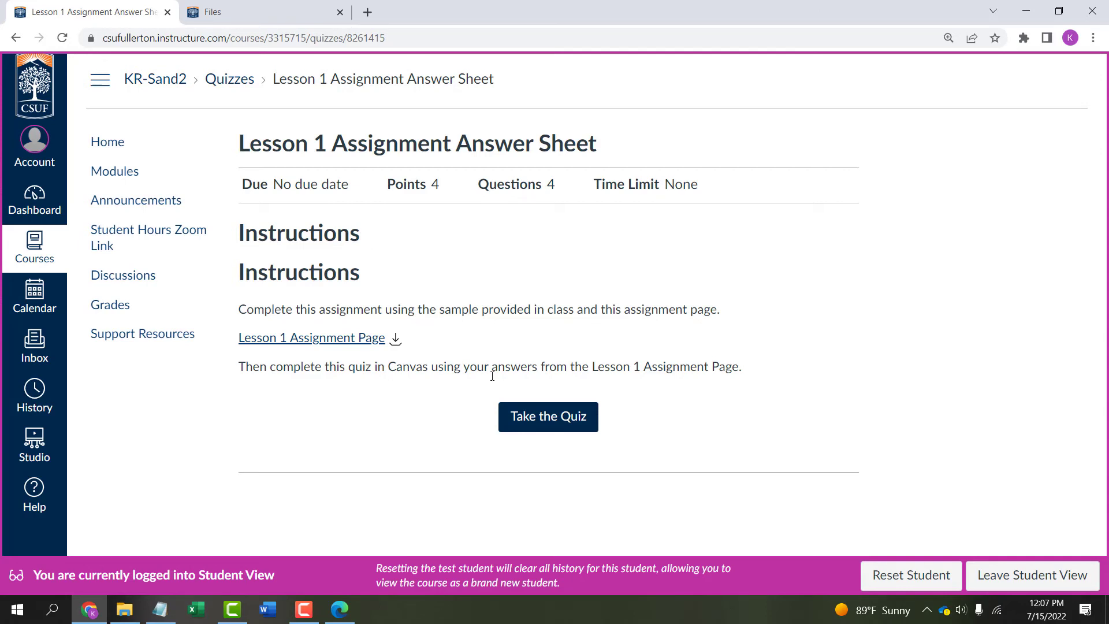
pyautogui.moveTo(357, 277); pyautogui.dragTo(238, 273)
pyautogui.click(327, 308)
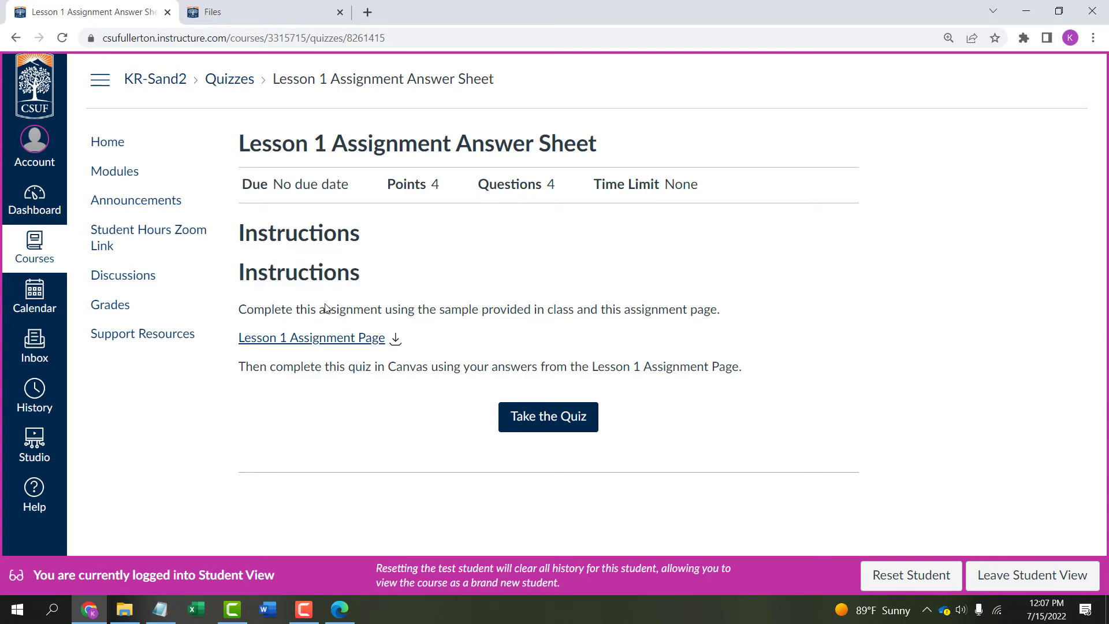
pyautogui.click(541, 422)
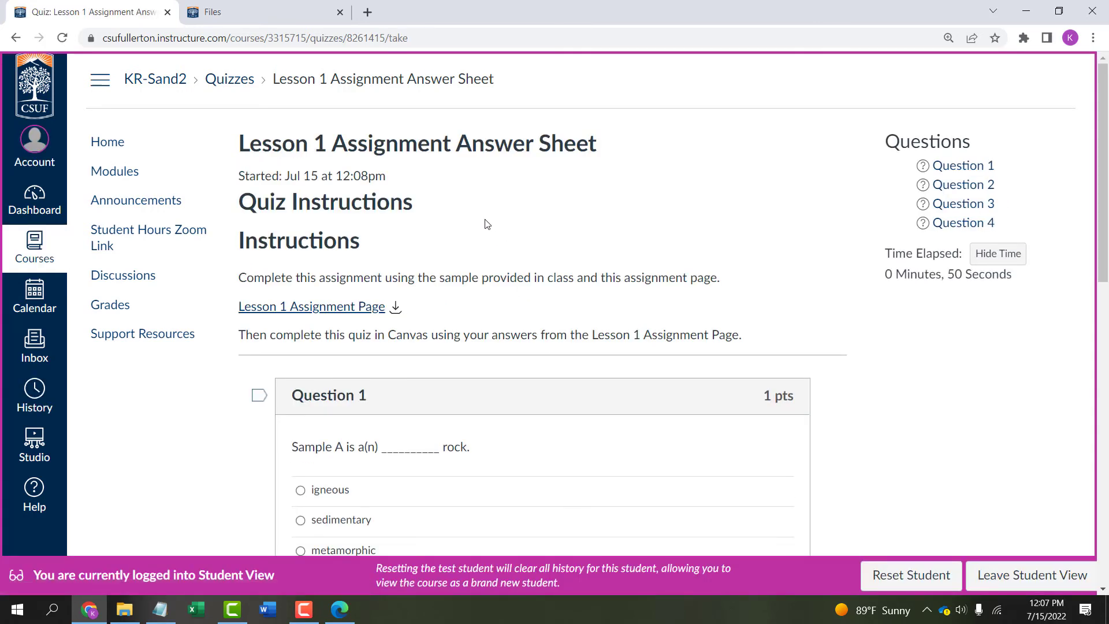
# - Answer Question 1 with "igneous" and Question 2 with "False" as the test student
pyautogui.scroll(-3, 478, 258)
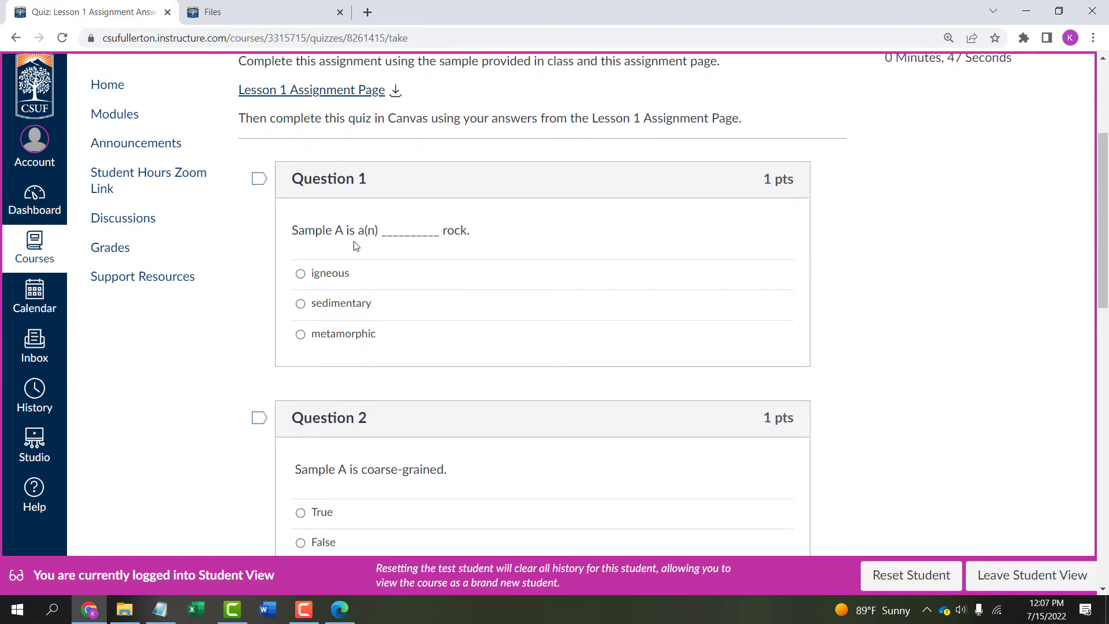
pyautogui.click(300, 273)
pyautogui.scroll(-1, 482, 283)
pyautogui.scroll(-3, 481, 283)
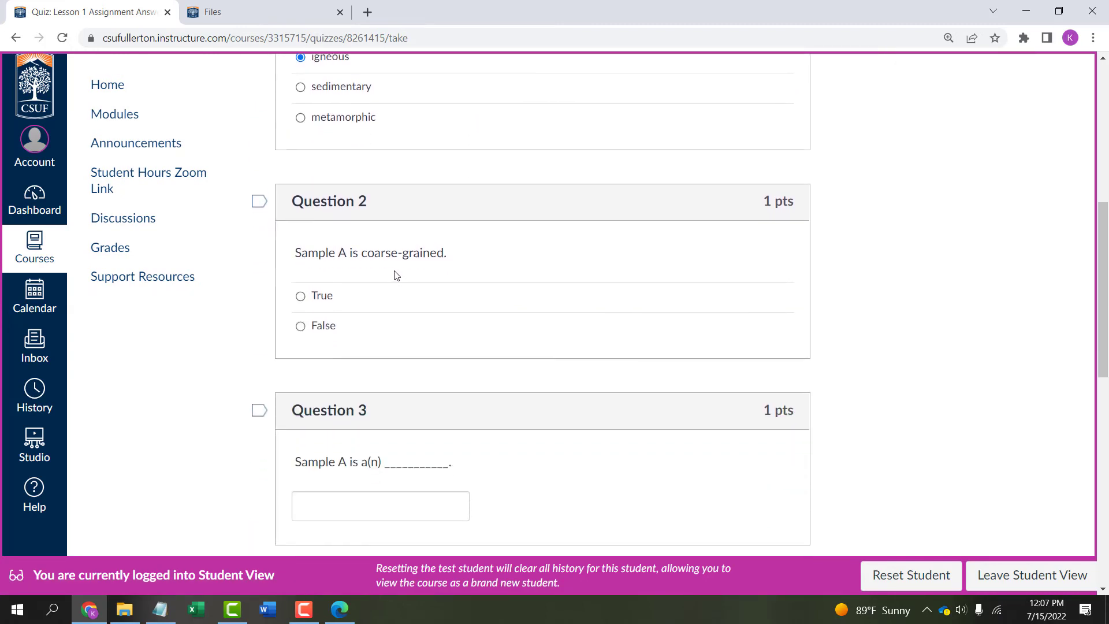
pyautogui.click(300, 326)
# - Answer Question 3 with "granite" and Question 4 with "essay response", and submit the quiz
pyautogui.scroll(-3, 579, 330)
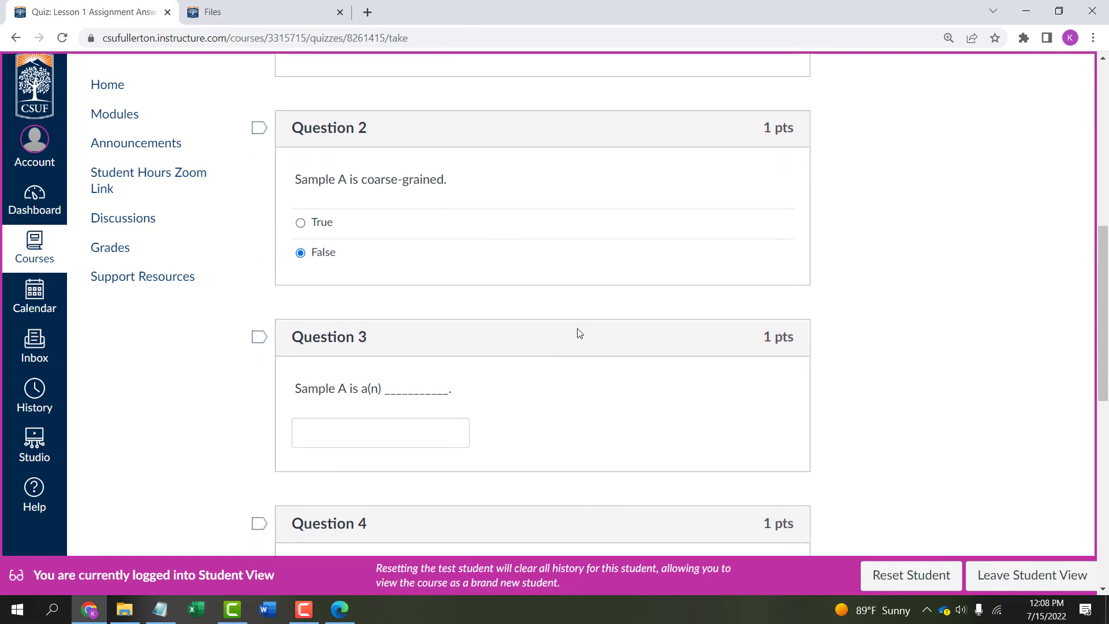
pyautogui.click(387, 295)
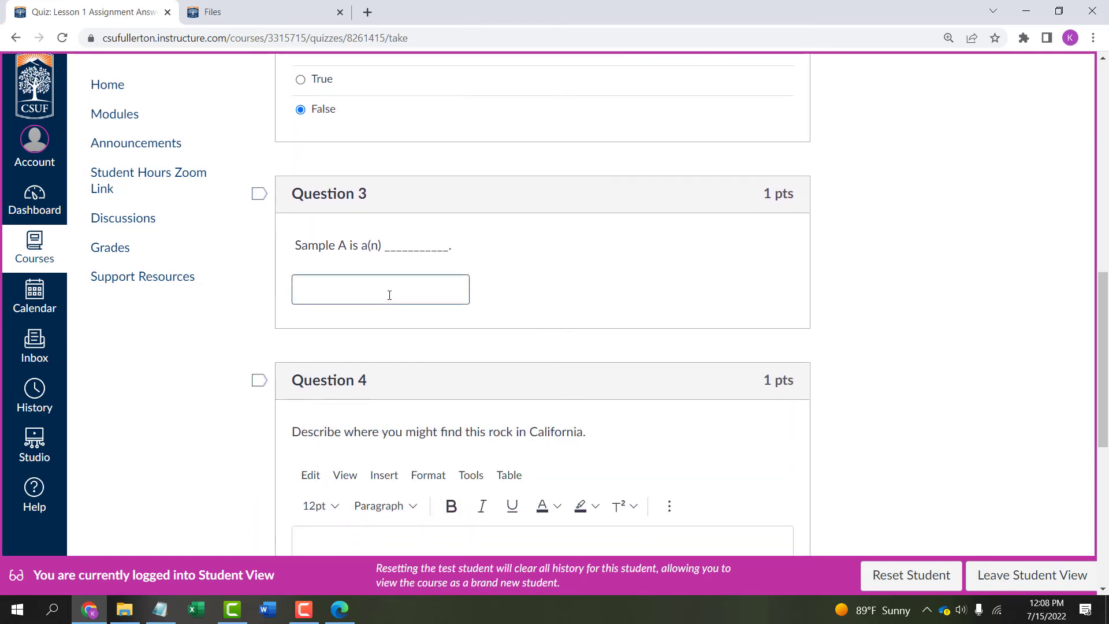
pyautogui.write('granite')
pyautogui.scroll(-2, 424, 346)
pyautogui.click(372, 414)
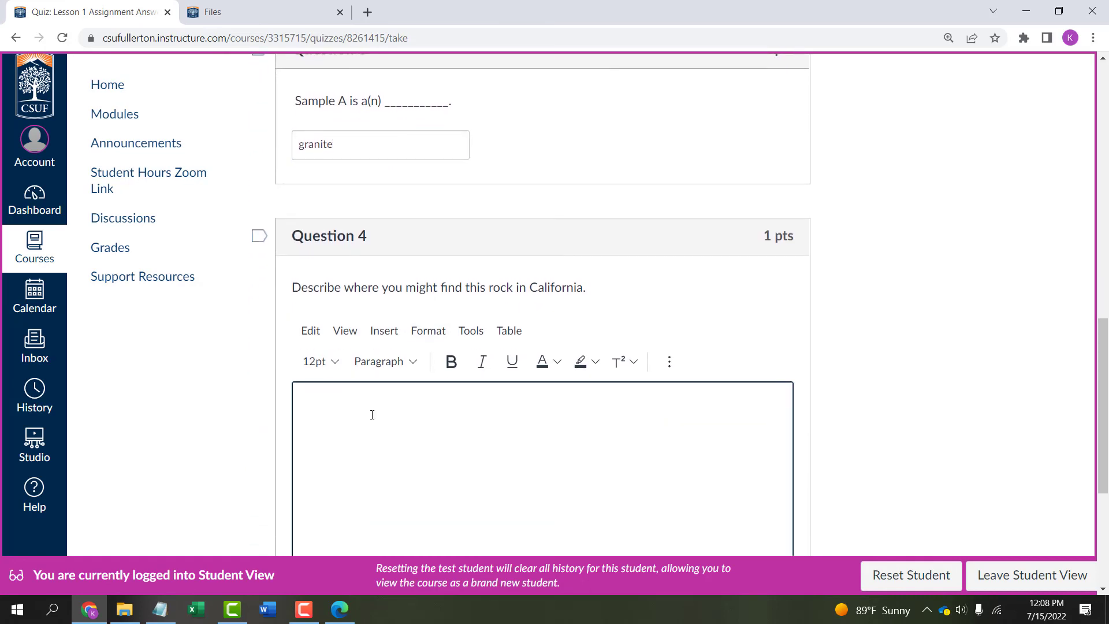
pyautogui.write('essay response')
pyautogui.scroll(-5, 892, 421)
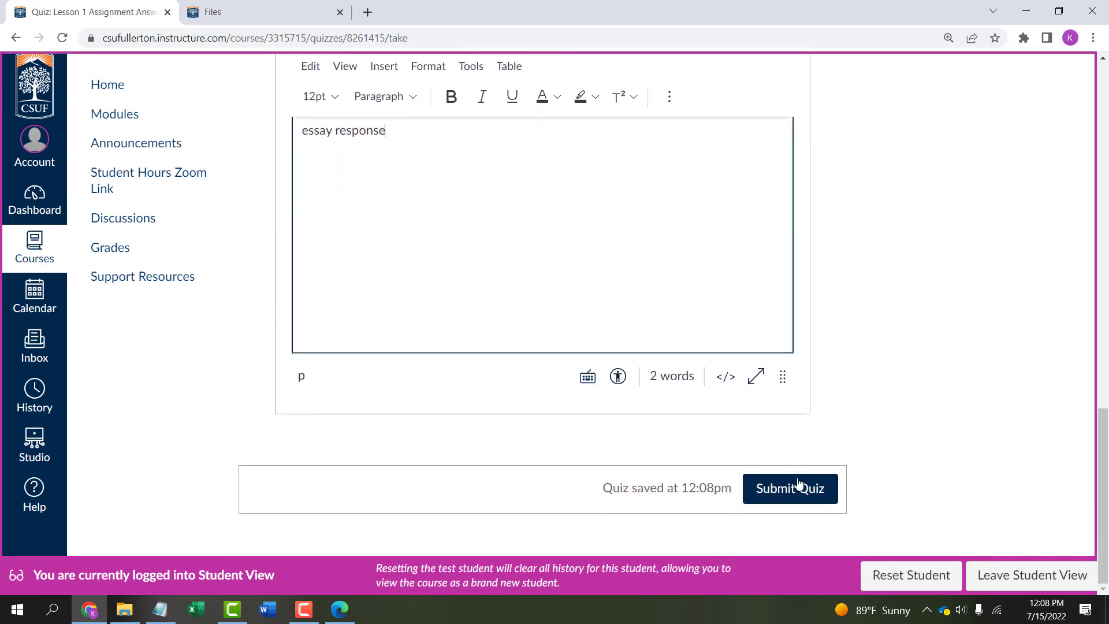
pyautogui.click(799, 483)
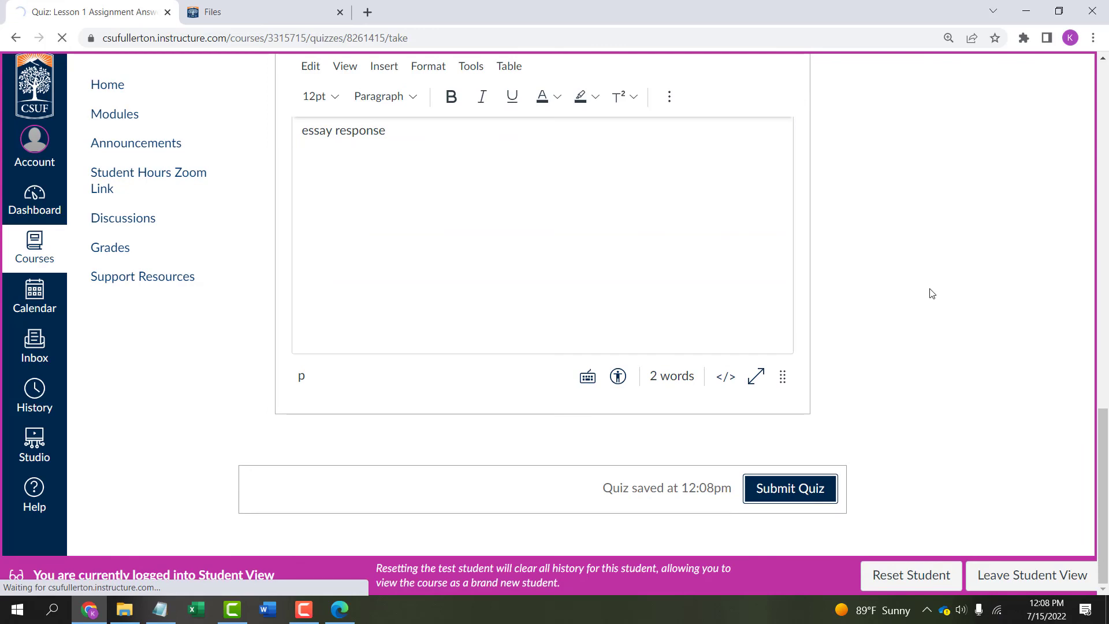
# - Review the submitted attempt's score and the grading of each question, and leave Student View
pyautogui.scroll(-3, 649, 393)
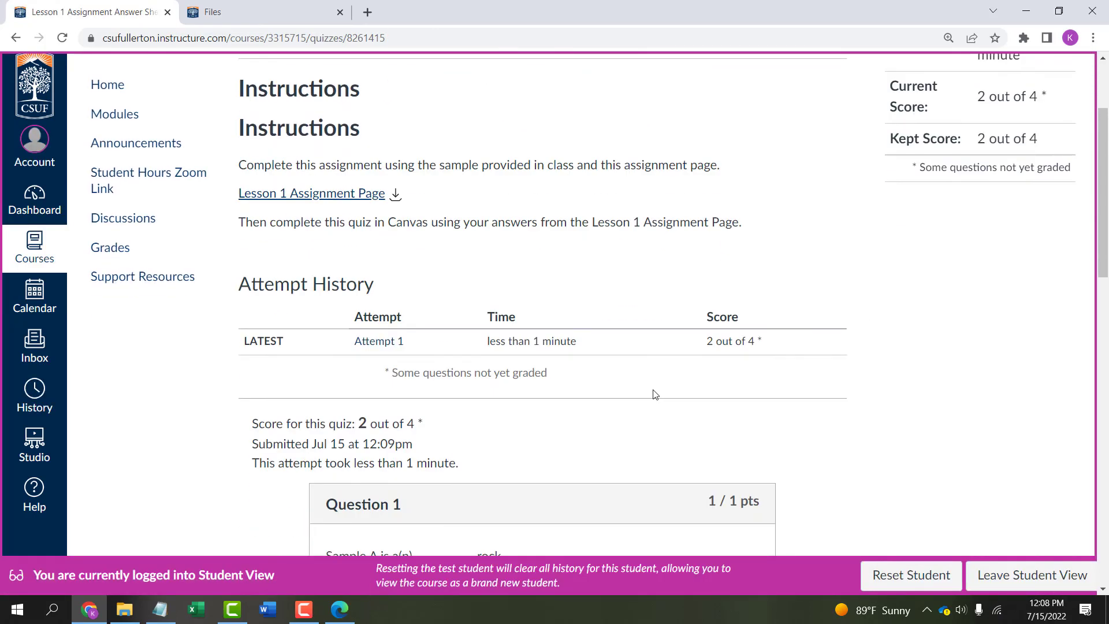
pyautogui.scroll(-8, 655, 394)
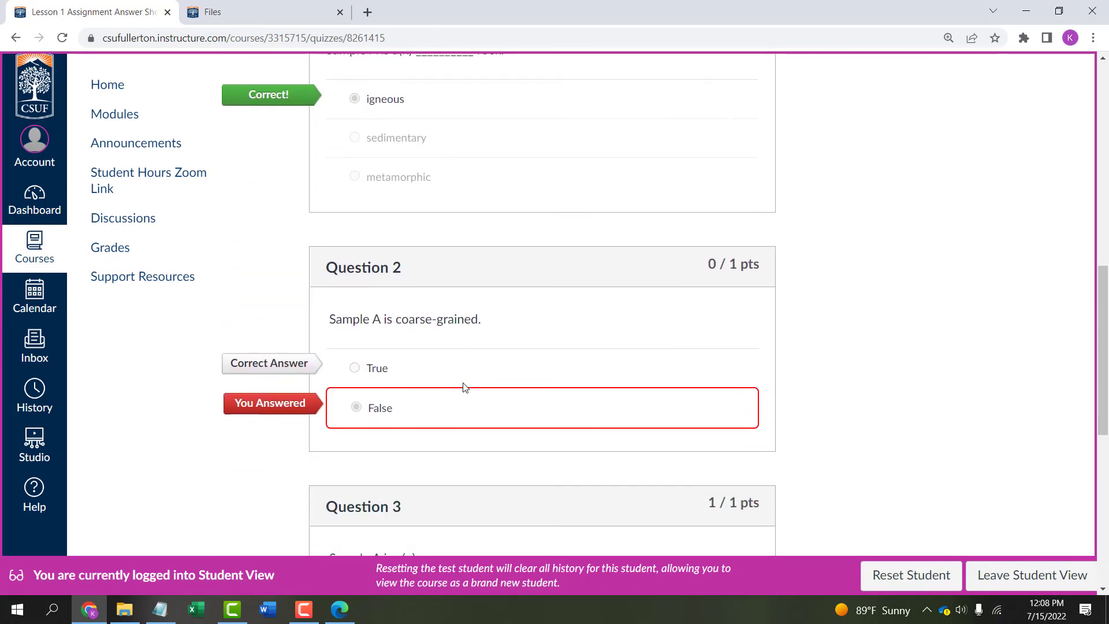
pyautogui.scroll(-1, 465, 387)
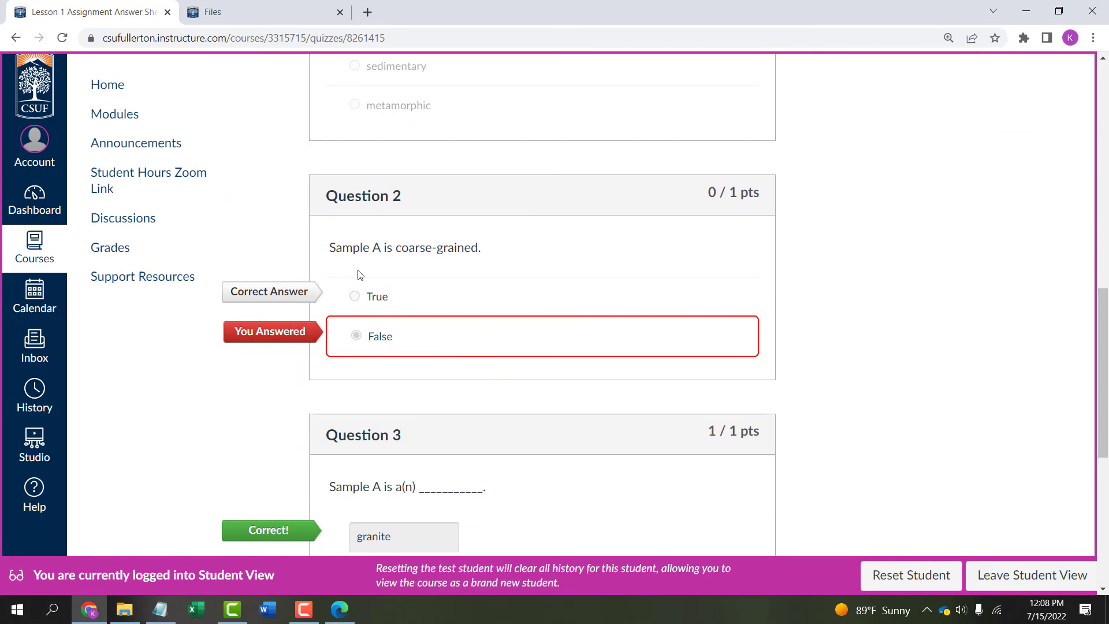
pyautogui.scroll(-3, 371, 303)
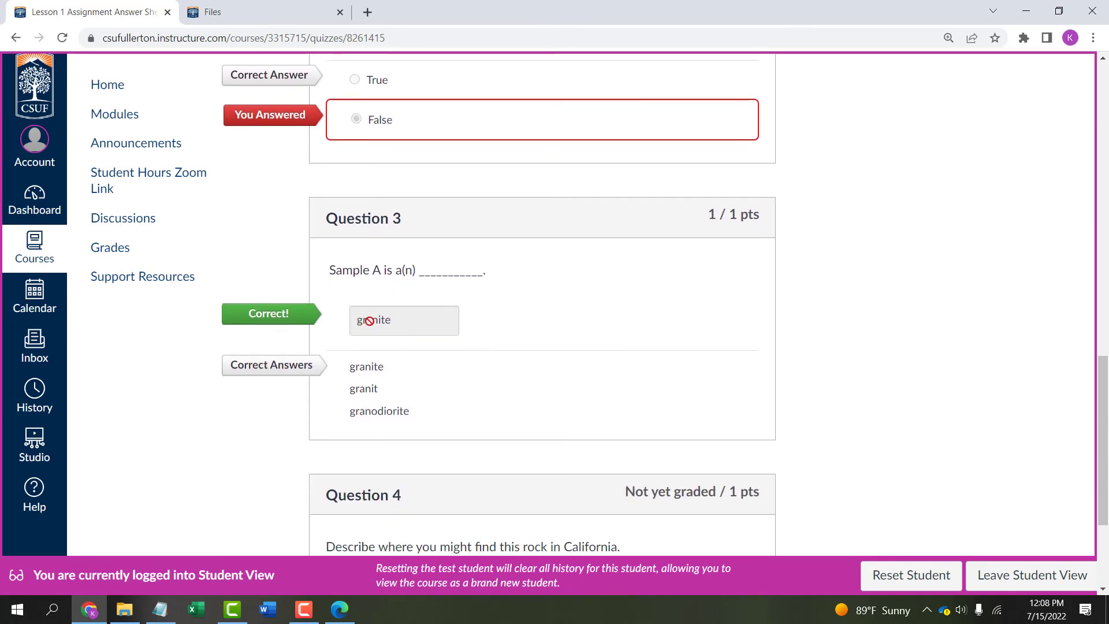
pyautogui.scroll(-3, 492, 359)
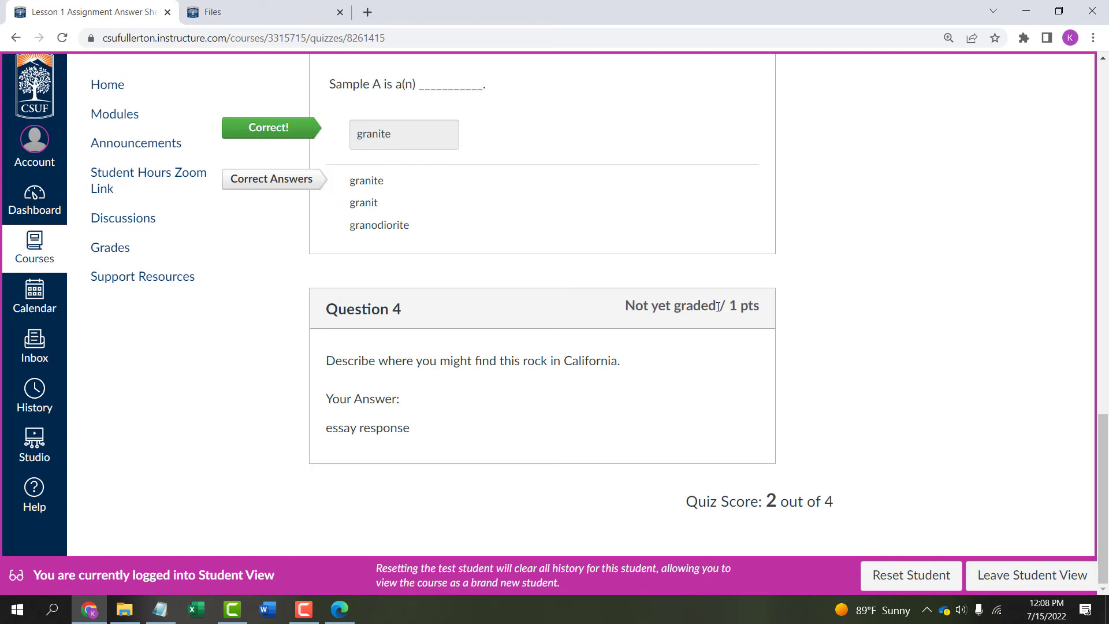
pyautogui.scroll(10, 777, 344)
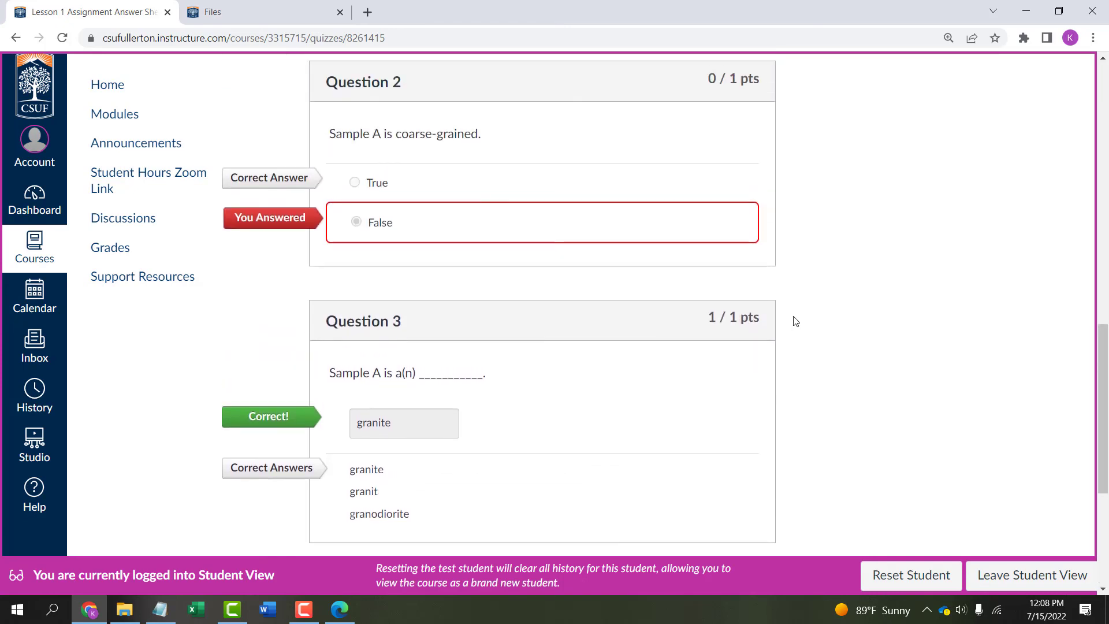
pyautogui.scroll(10, 794, 319)
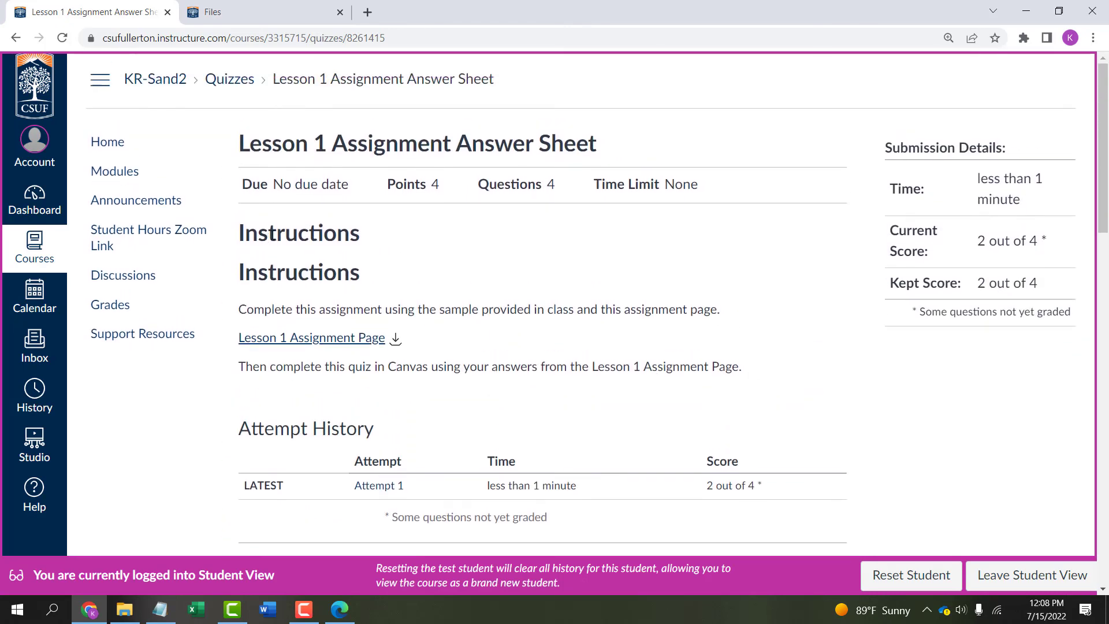
pyautogui.click(1015, 578)
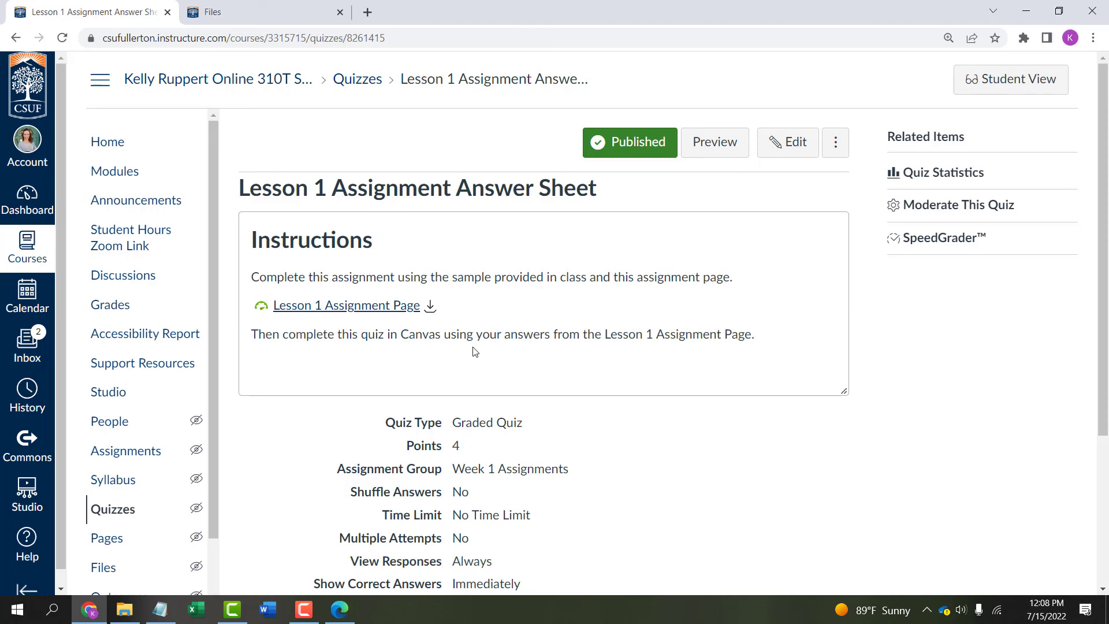
# - Add the Lesson 1 Assignment Answer Sheet quiz to the module "Week 1 - Lesson 1 - Introduction and California Plate Tectonics"
pyautogui.click(114, 174)
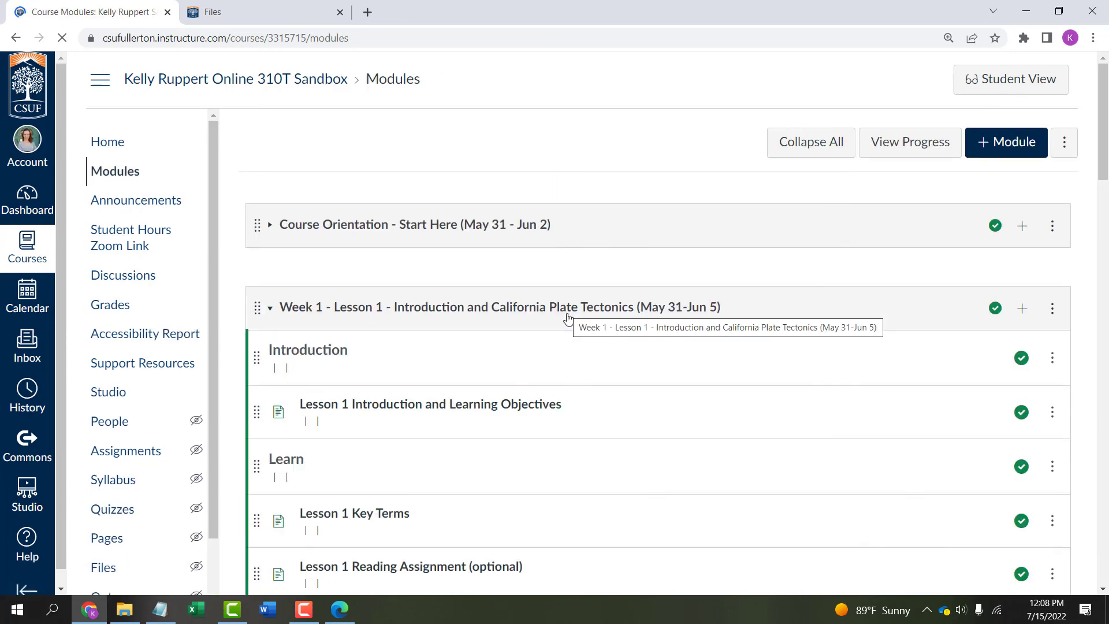
pyautogui.scroll(-4, 564, 322)
pyautogui.scroll(1, 387, 159)
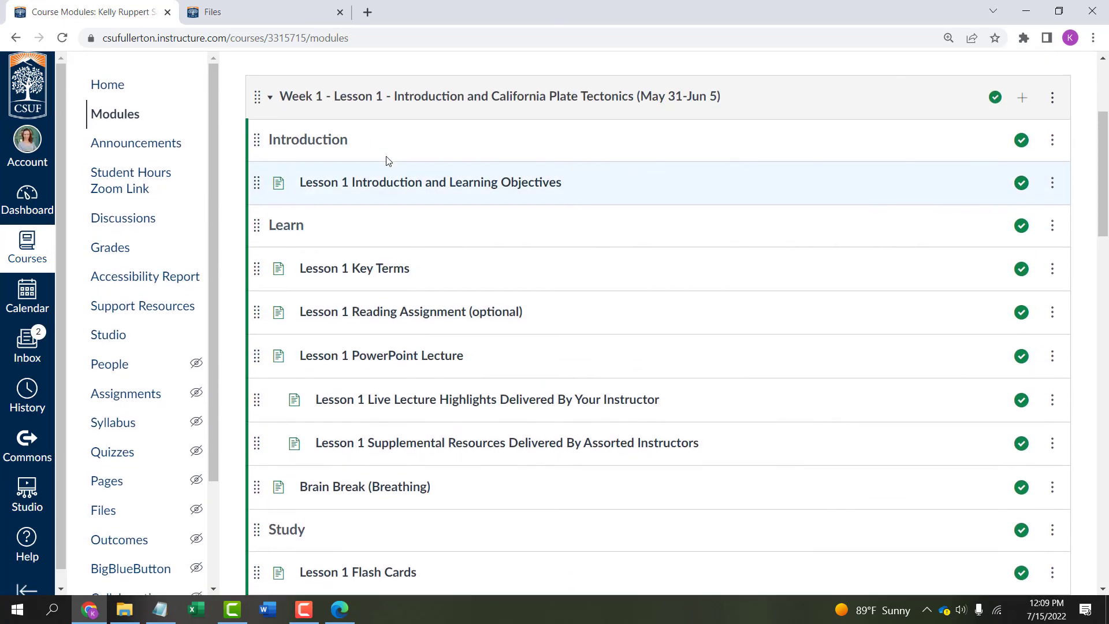
pyautogui.click(1023, 98)
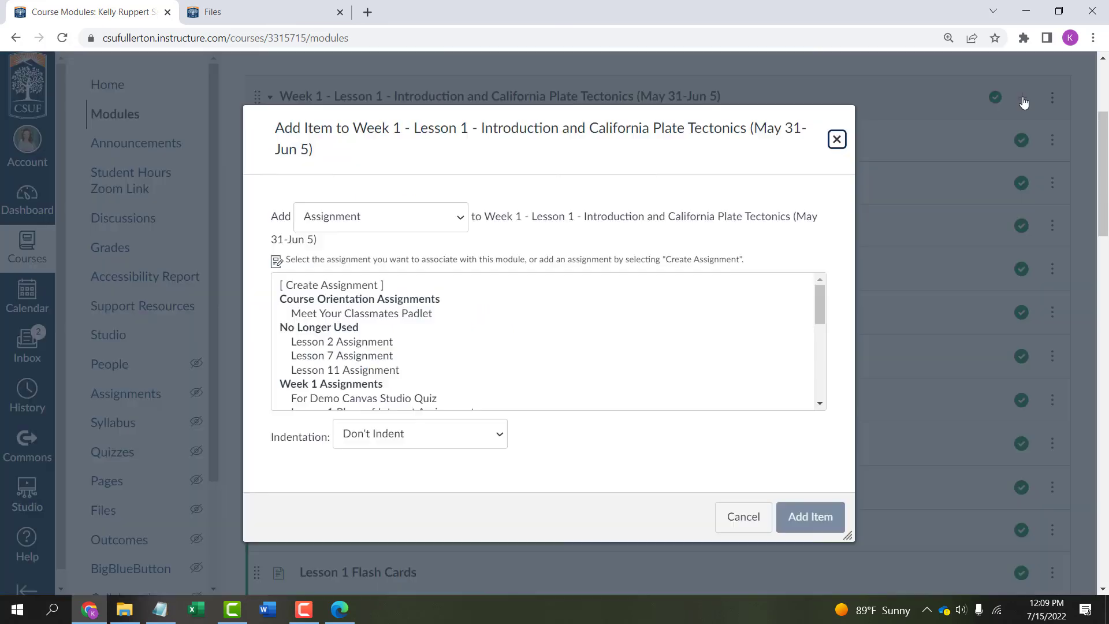
pyautogui.click(460, 218)
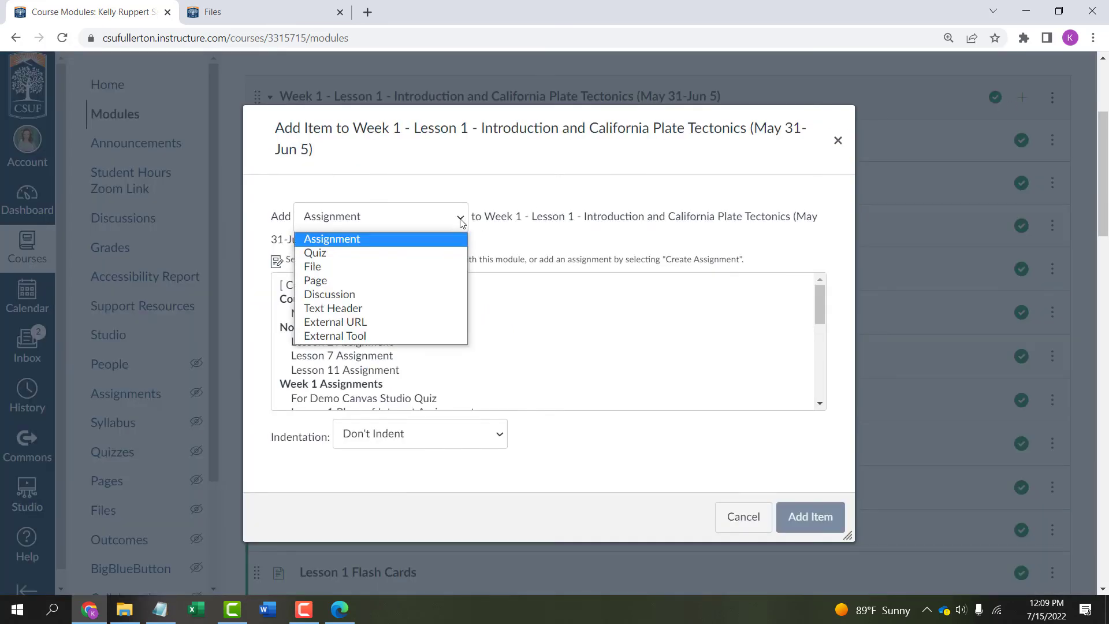
pyautogui.click(365, 250)
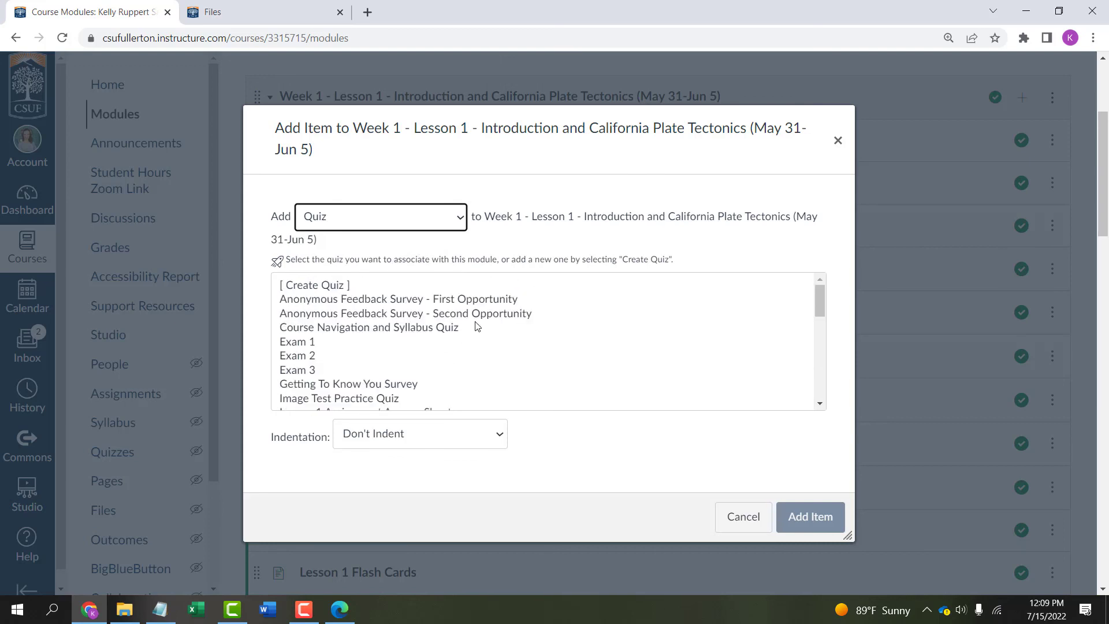
pyautogui.scroll(-2, 476, 324)
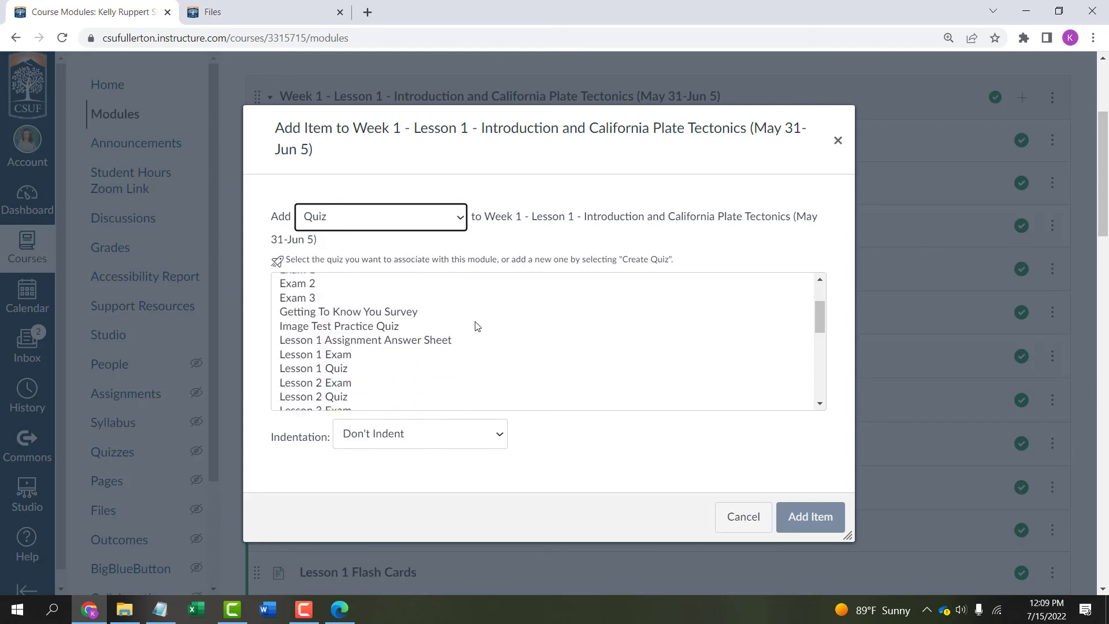
pyautogui.click(342, 345)
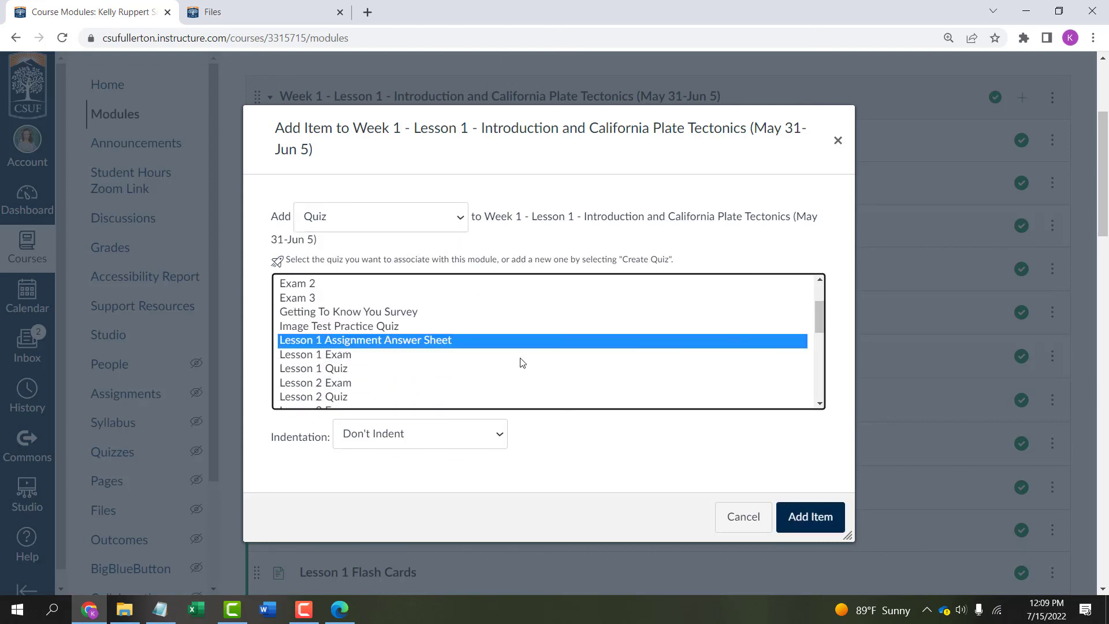
pyautogui.click(808, 525)
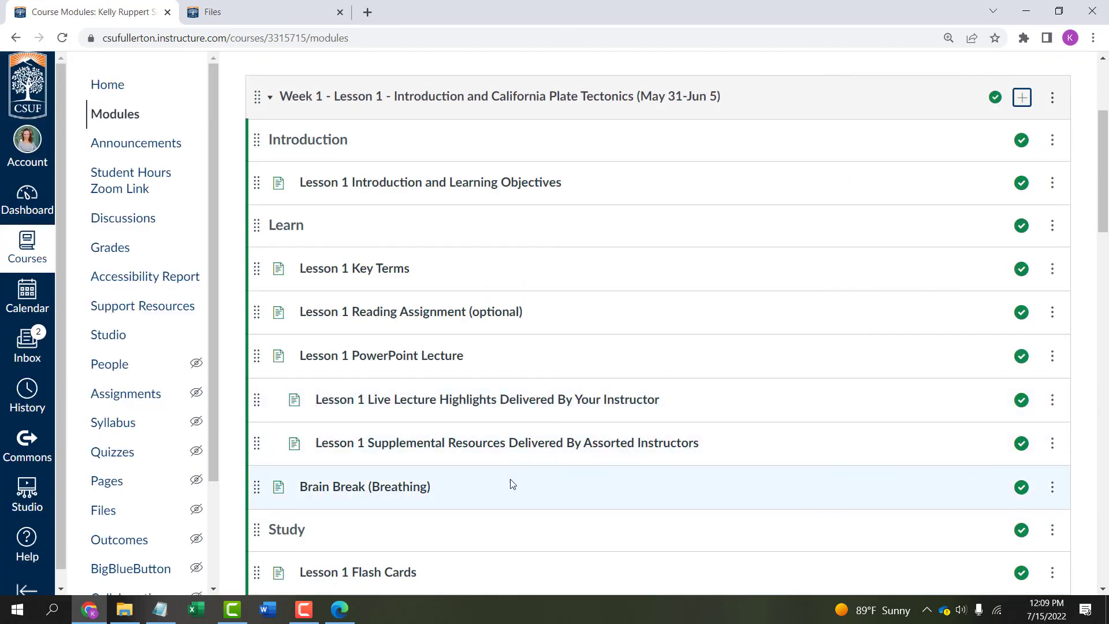
# - Move the Lesson 1 Assignment Answer Sheet within the module to the Graded Assignments section, directly above Lesson 1 Quiz
pyautogui.scroll(-7, 503, 478)
pyautogui.scroll(-4, 487, 476)
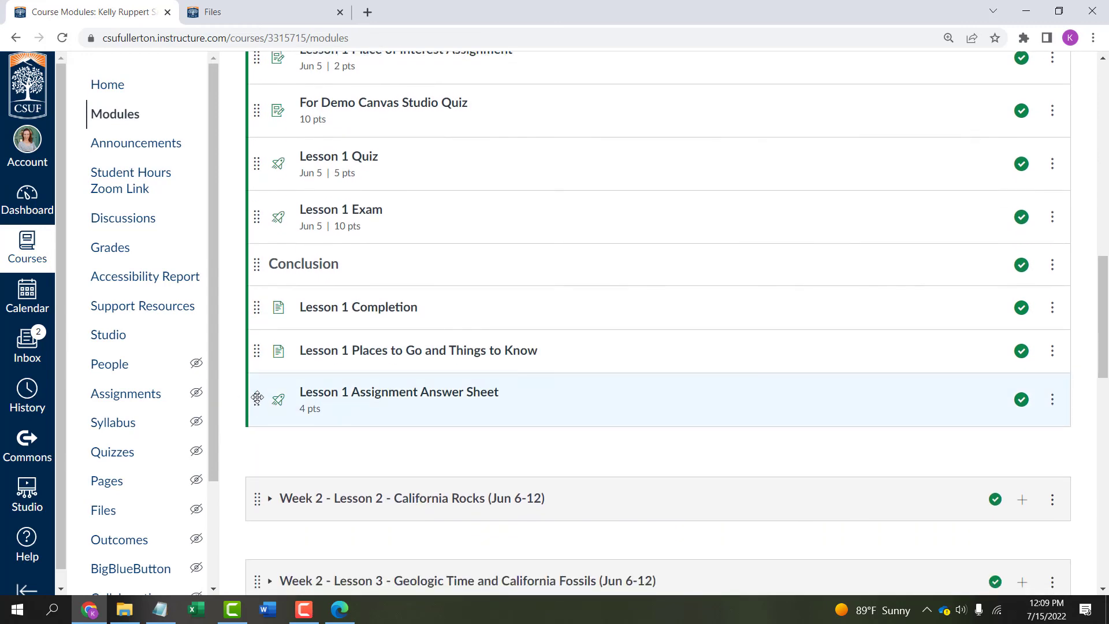
pyautogui.moveTo(259, 400); pyautogui.dragTo(258, 140)
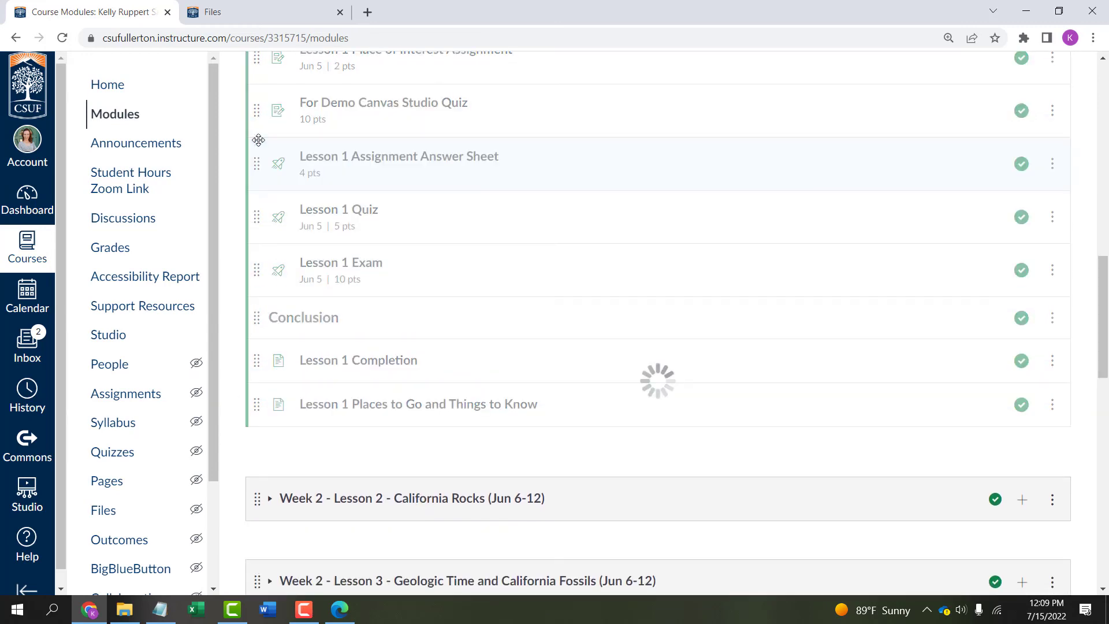
pyautogui.scroll(3, 547, 208)
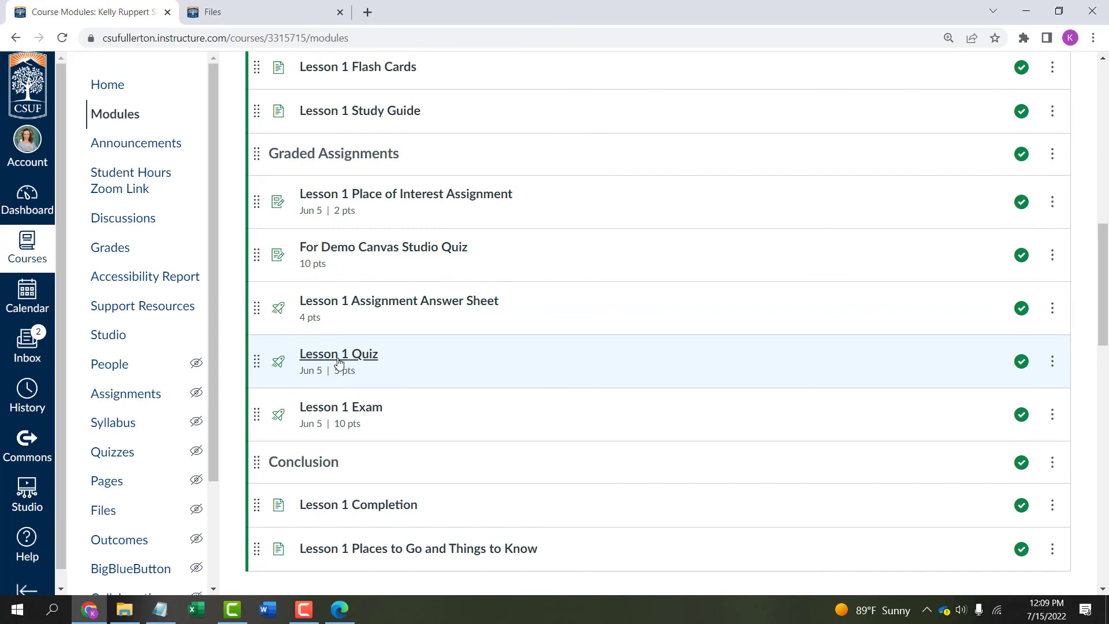